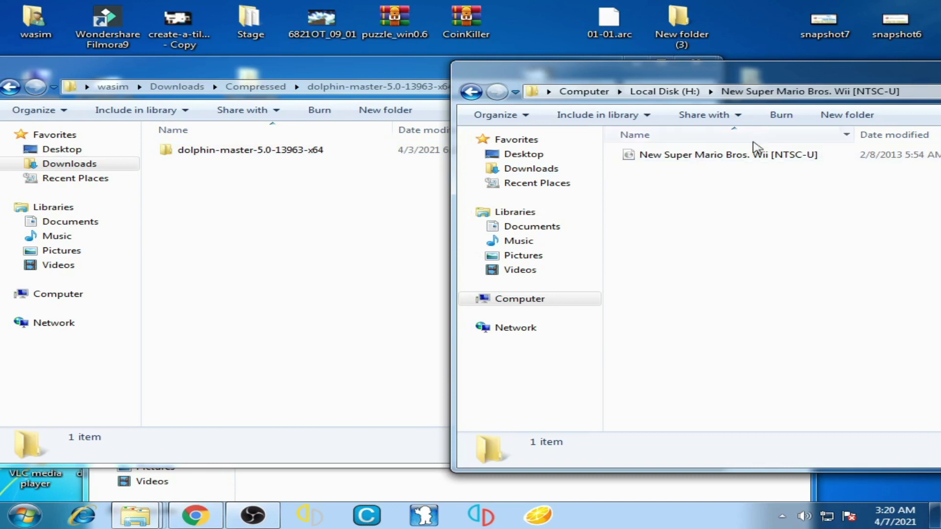
- Arrange the open folder windows so the Dolphin folder, the New Super Mario Bros. Wii image and New folder (4) are all visible
{"action": "left_click_drag", "start_coordinate": [788, 79], "coordinate": [637, 77]}
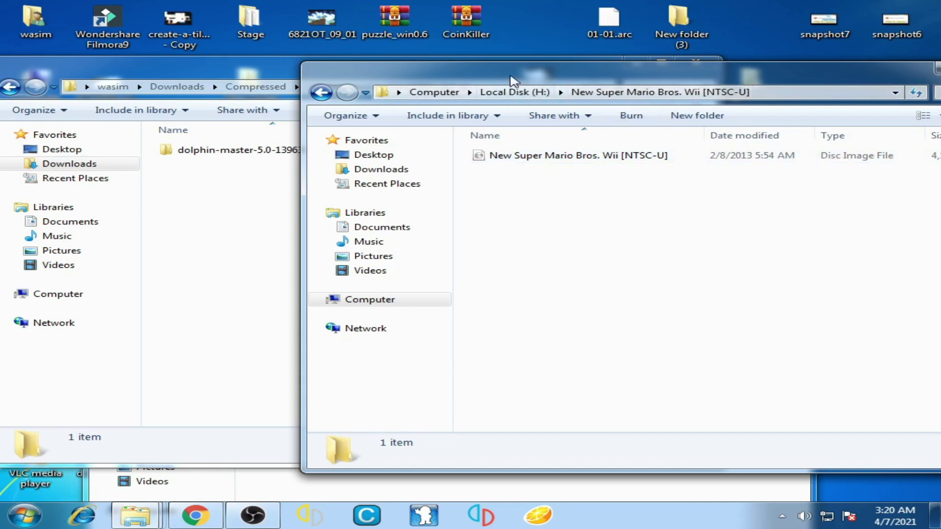
{"action": "left_click_drag", "start_coordinate": [514, 81], "coordinate": [631, 62]}
{"action": "left_click", "coordinate": [676, 495]}
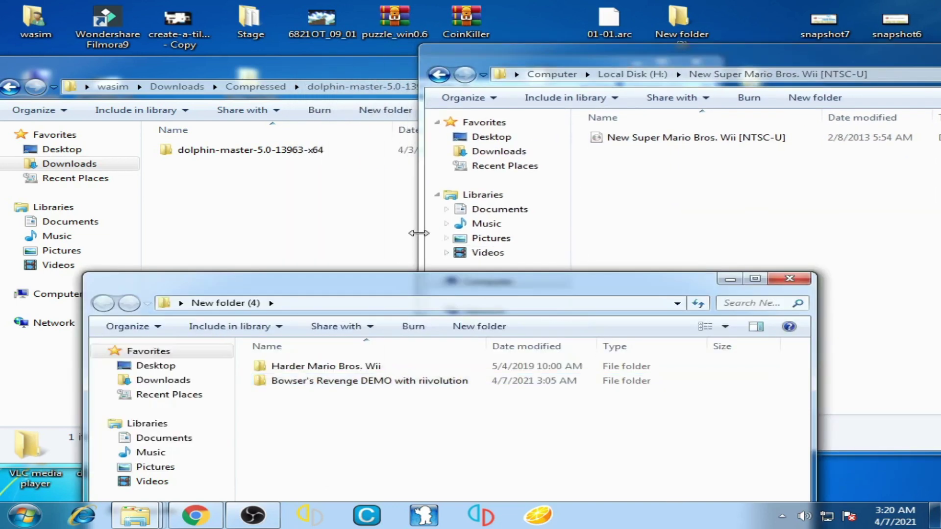
{"action": "left_click_drag", "start_coordinate": [463, 284], "coordinate": [490, 213]}
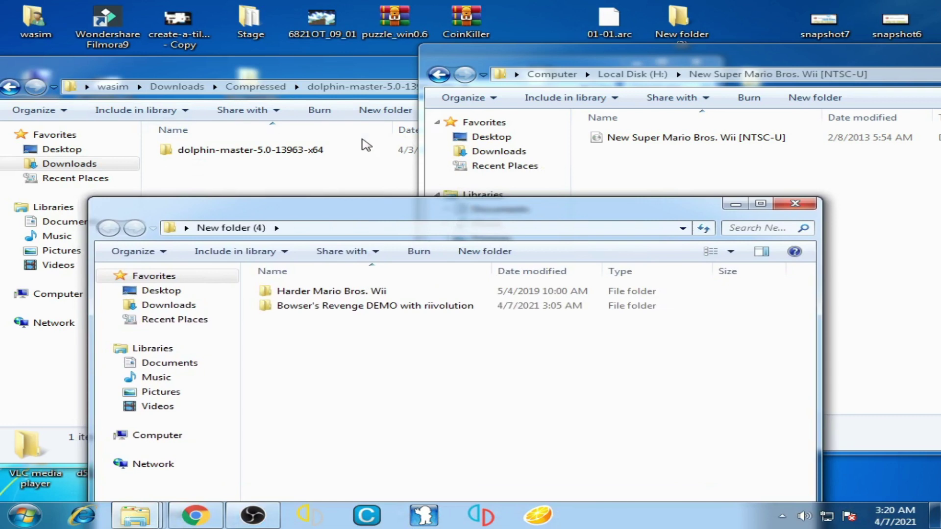
{"action": "left_click_drag", "start_coordinate": [365, 217], "coordinate": [431, 196]}
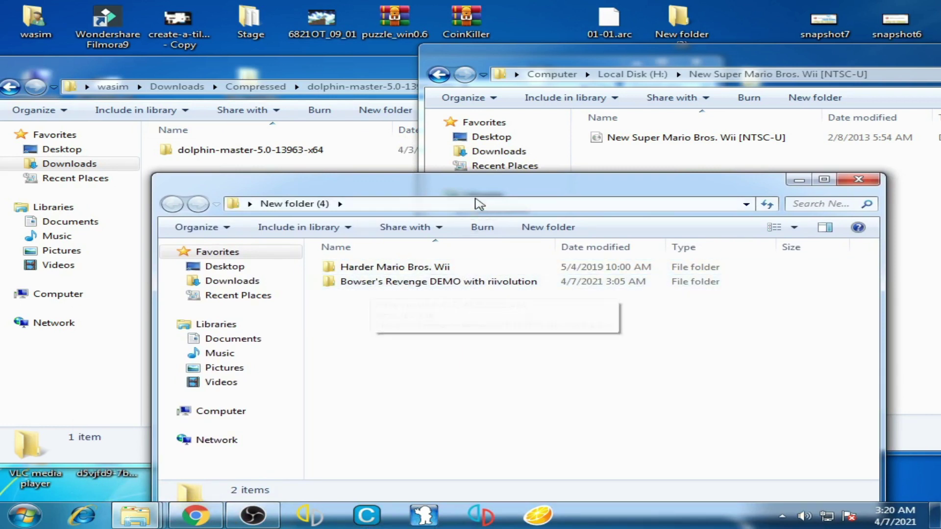
- Inspect the Harder Mario Bros. Wii mod folder and its HarderMario subfolder, and return to New folder (4)
{"action": "double_click", "coordinate": [391, 271]}
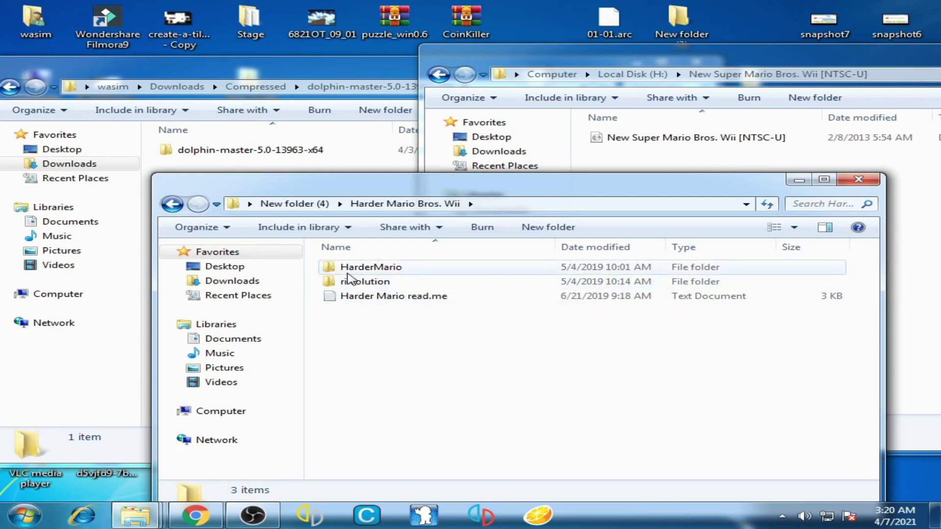
{"action": "left_click", "coordinate": [366, 272]}
{"action": "double_click", "coordinate": [366, 271]}
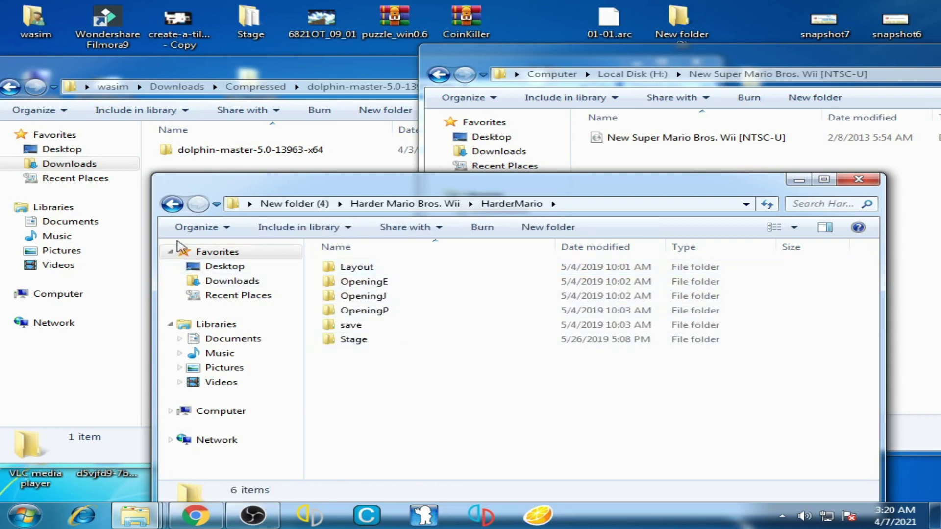
{"action": "left_click", "coordinate": [172, 205]}
{"action": "left_click", "coordinate": [170, 211]}
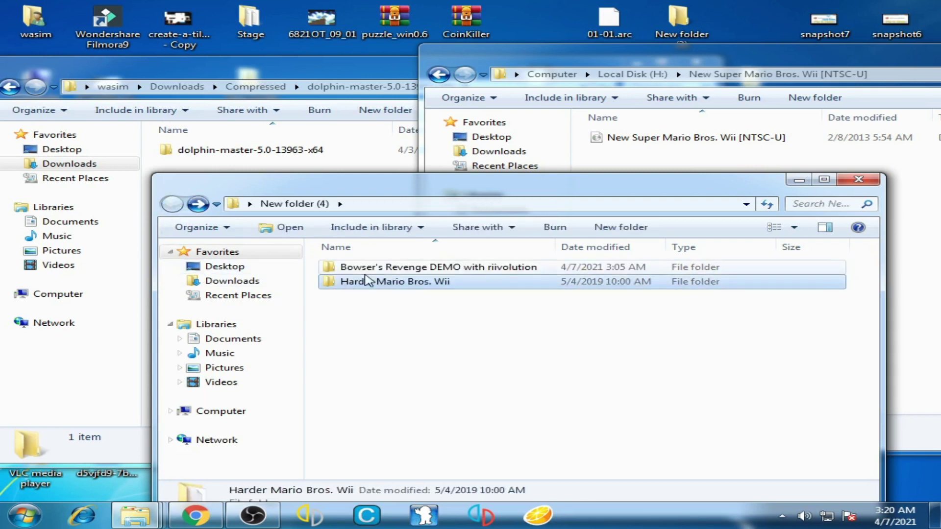
- Inspect the nested Bowser's Revenge DEMO with riivolution folder's contents and go back to New folder (4)
{"action": "left_click", "coordinate": [362, 270]}
{"action": "double_click", "coordinate": [362, 270]}
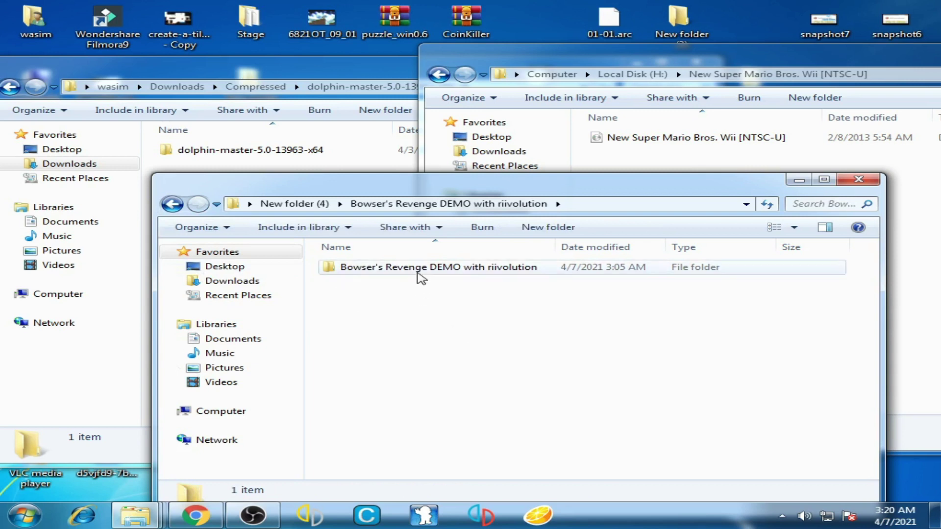
{"action": "double_click", "coordinate": [419, 270]}
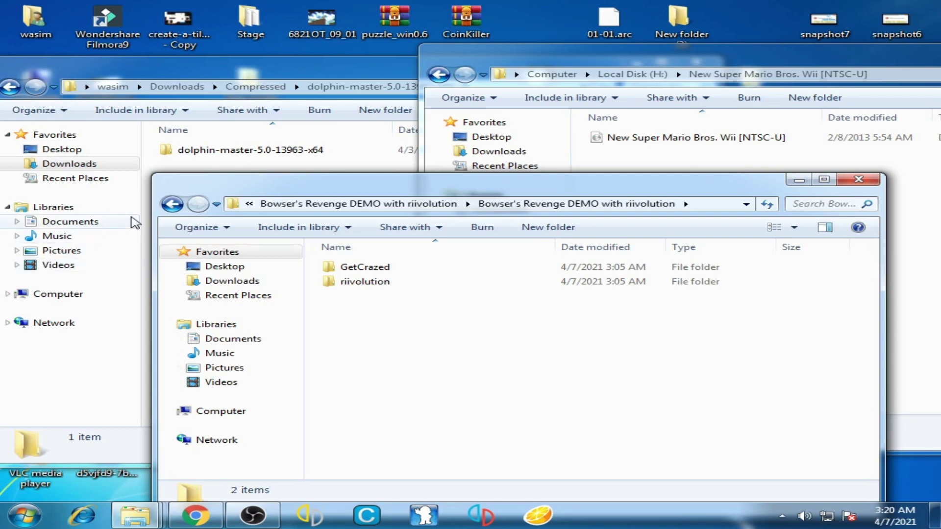
{"action": "left_click", "coordinate": [171, 206]}
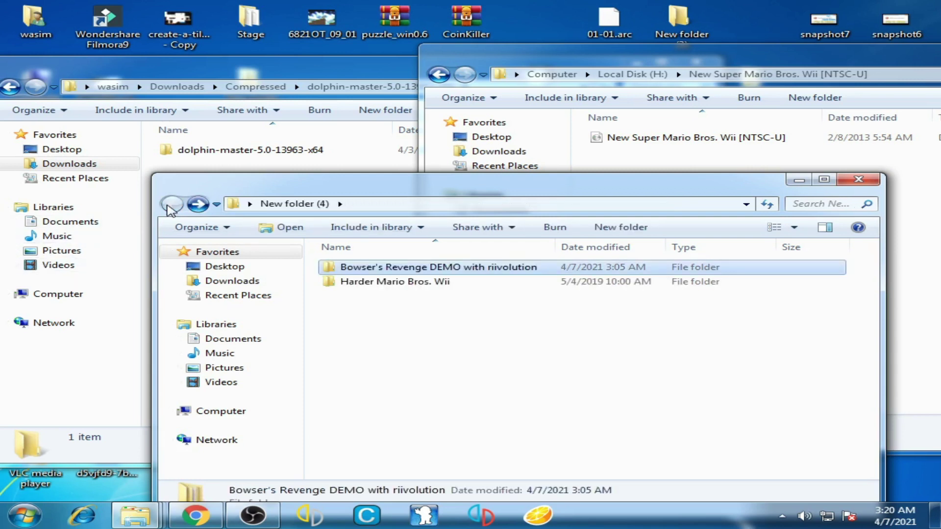
- Open the inner dolphin-master-5.0-13963-x64 folder to show the emulator's program files
{"action": "left_click_drag", "start_coordinate": [343, 198], "coordinate": [268, 240]}
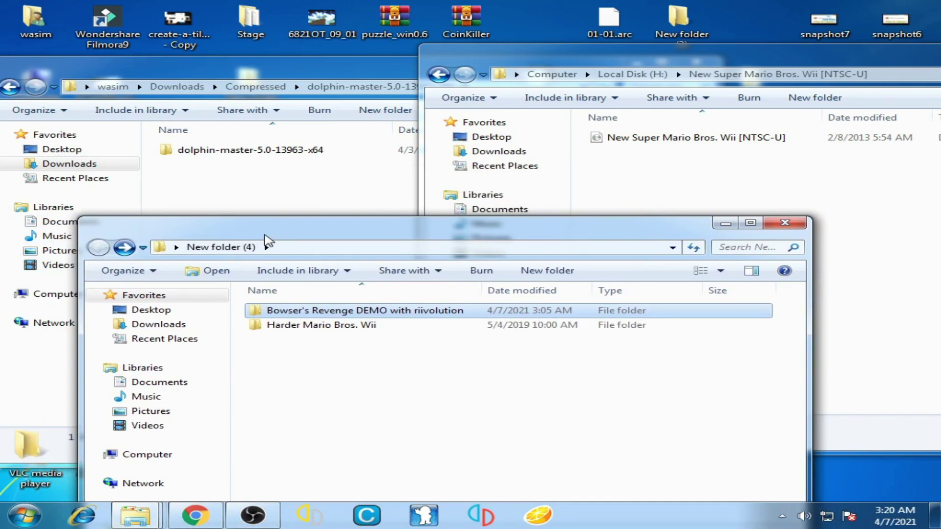
{"action": "double_click", "coordinate": [239, 156]}
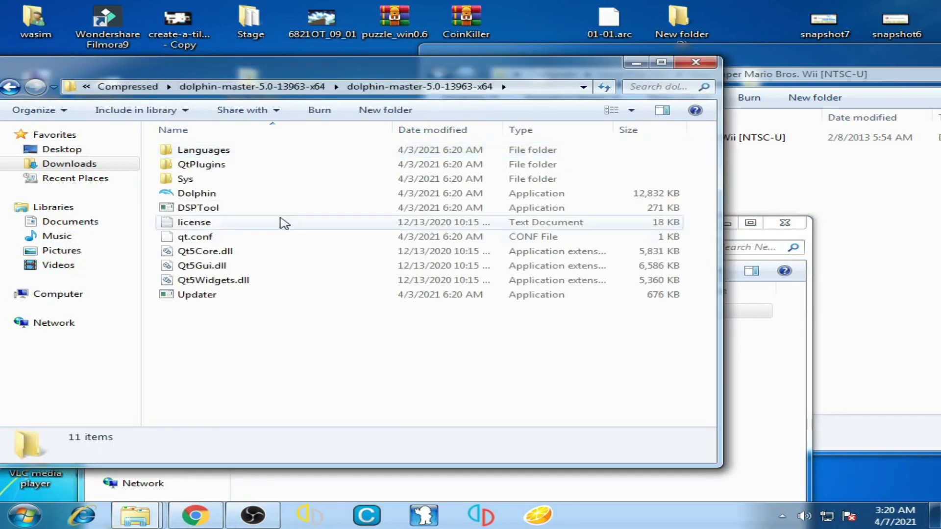
{"action": "left_click_drag", "start_coordinate": [222, 63], "coordinate": [294, 62]}
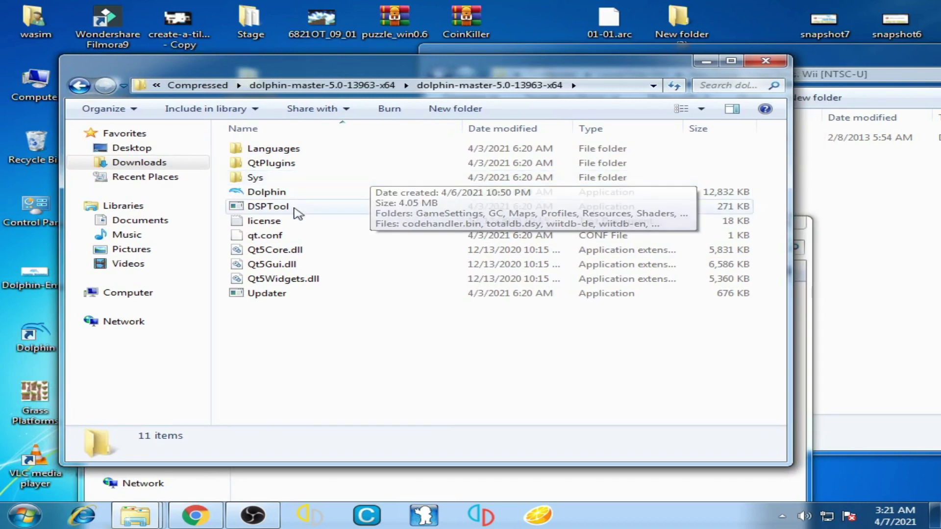
{"action": "left_click", "coordinate": [78, 86]}
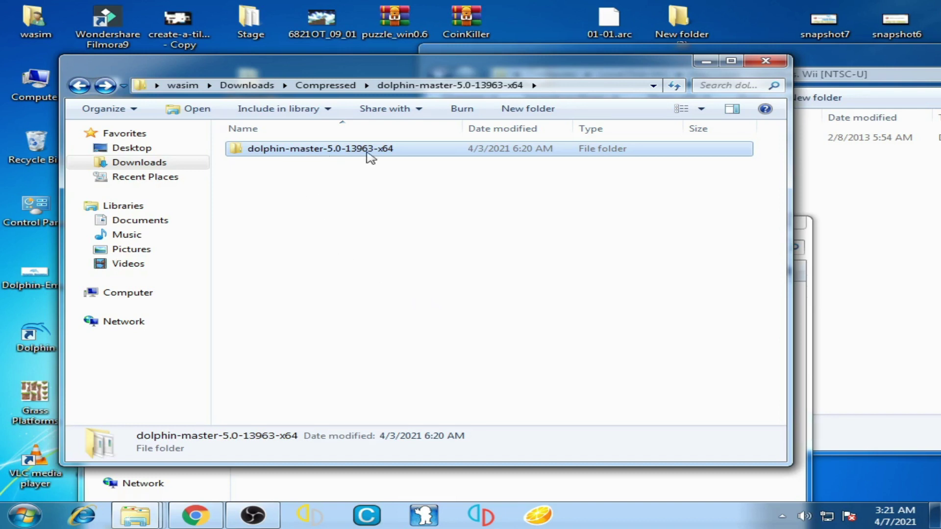
{"action": "double_click", "coordinate": [326, 150]}
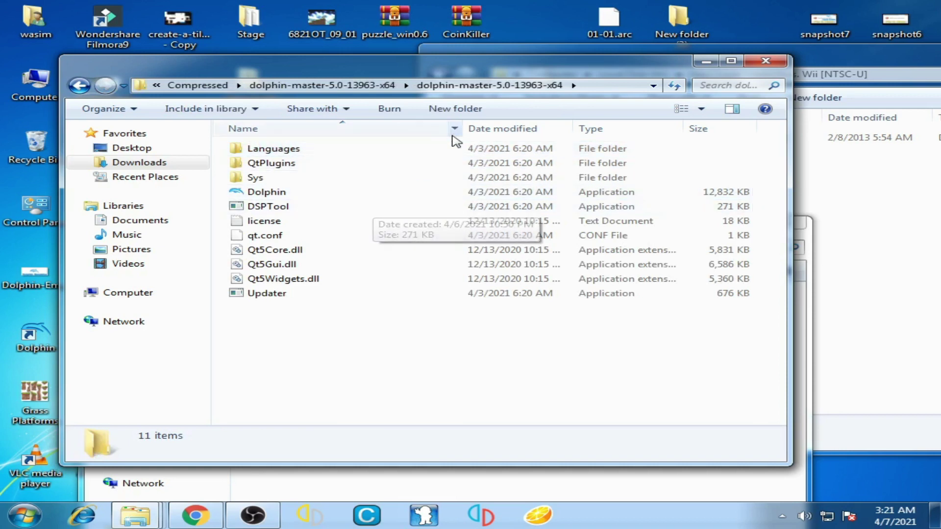
- Launch the Dolphin application from its program folder and move its window aside
{"action": "left_click", "coordinate": [294, 192]}
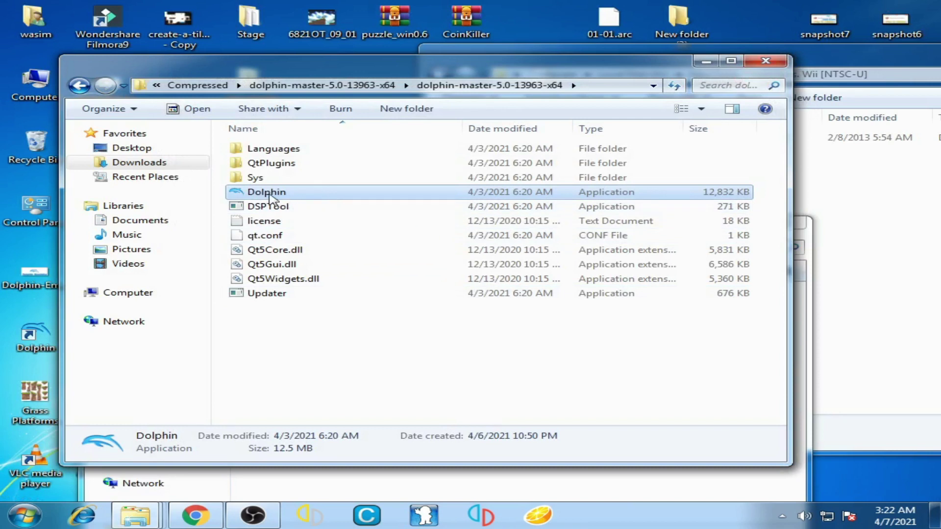
{"action": "double_click", "coordinate": [269, 195]}
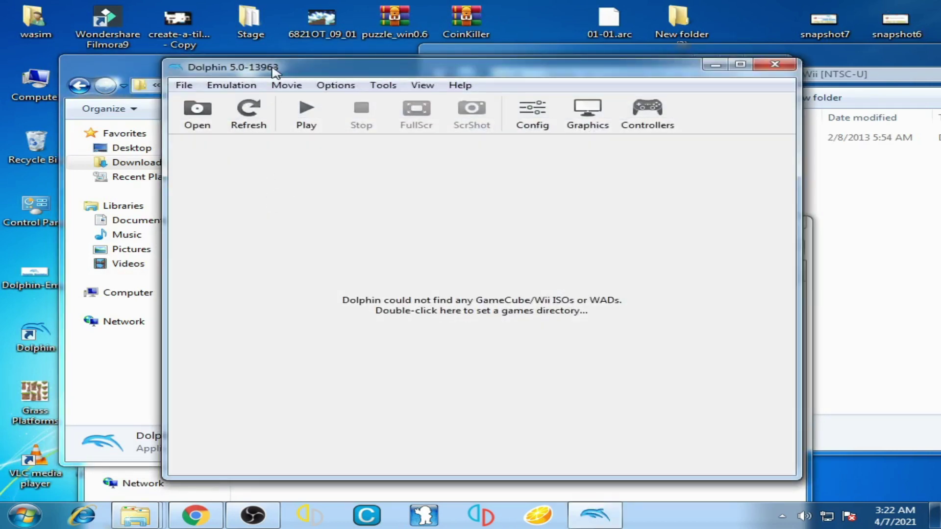
{"action": "left_click_drag", "start_coordinate": [273, 71], "coordinate": [400, 23]}
- Uncover the desktop's Computer shortcut and open the Documents library from a new Computer window
{"action": "left_click_drag", "start_coordinate": [176, 56], "coordinate": [332, 111]}
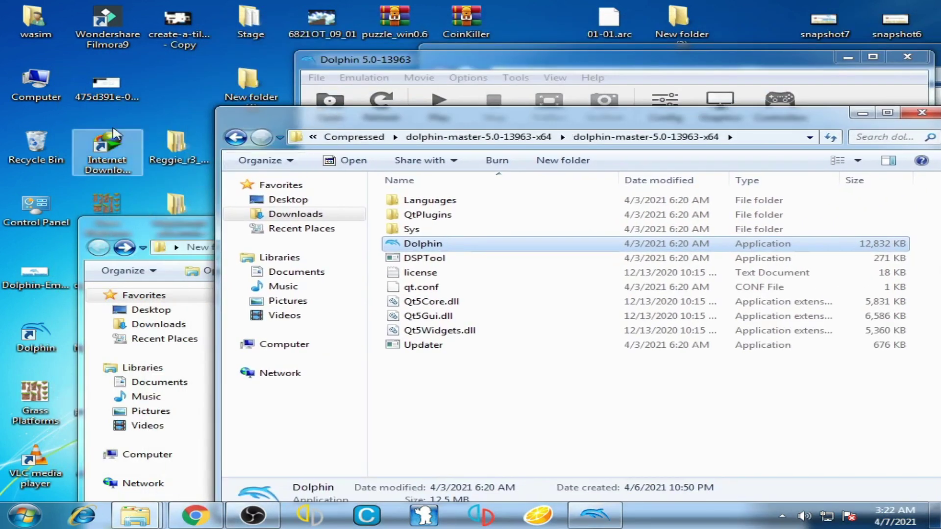
{"action": "double_click", "coordinate": [47, 97]}
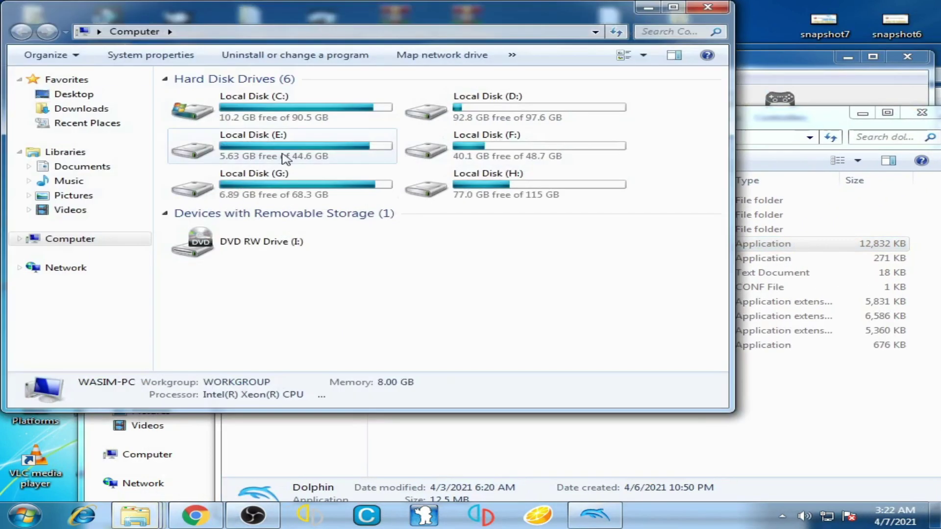
{"action": "left_click_drag", "start_coordinate": [336, 25], "coordinate": [380, 45]}
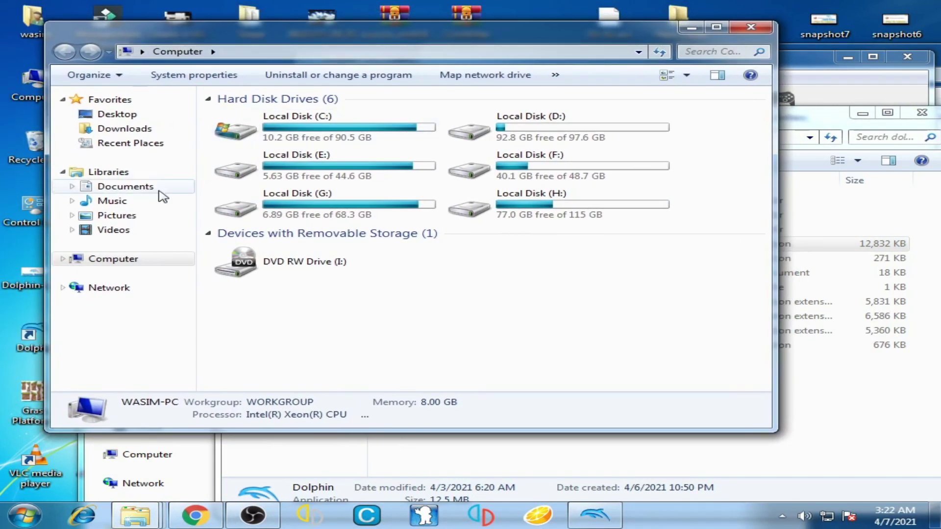
{"action": "left_click", "coordinate": [124, 189]}
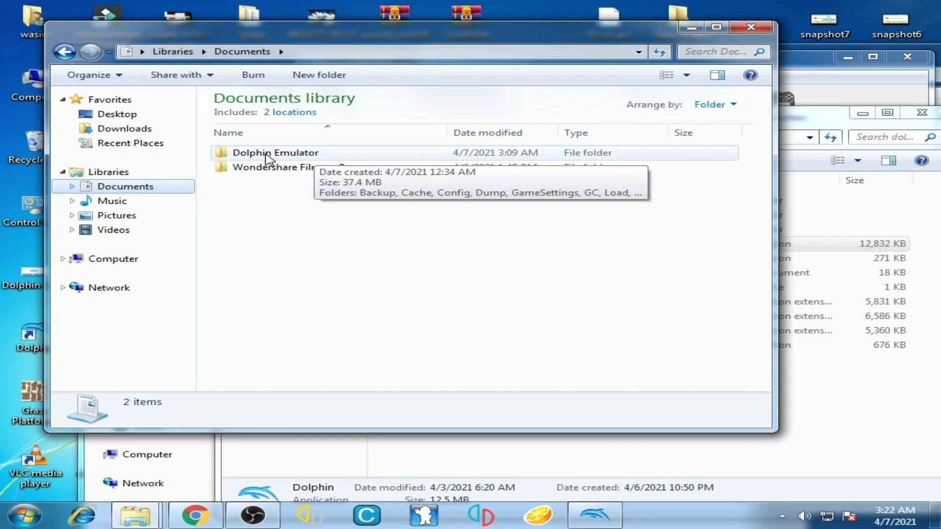
- Cut the Dolphin Emulator folder from the Documents library and paste it onto the desktop
{"action": "left_click", "coordinate": [265, 156]}
{"action": "right_click", "coordinate": [265, 155]}
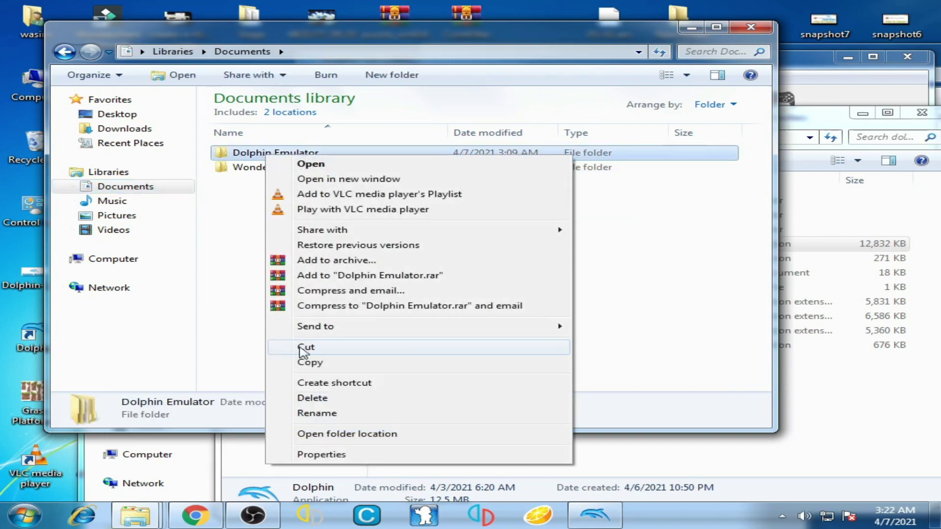
{"action": "left_click", "coordinate": [304, 348]}
{"action": "left_click_drag", "start_coordinate": [557, 37], "coordinate": [559, 243]}
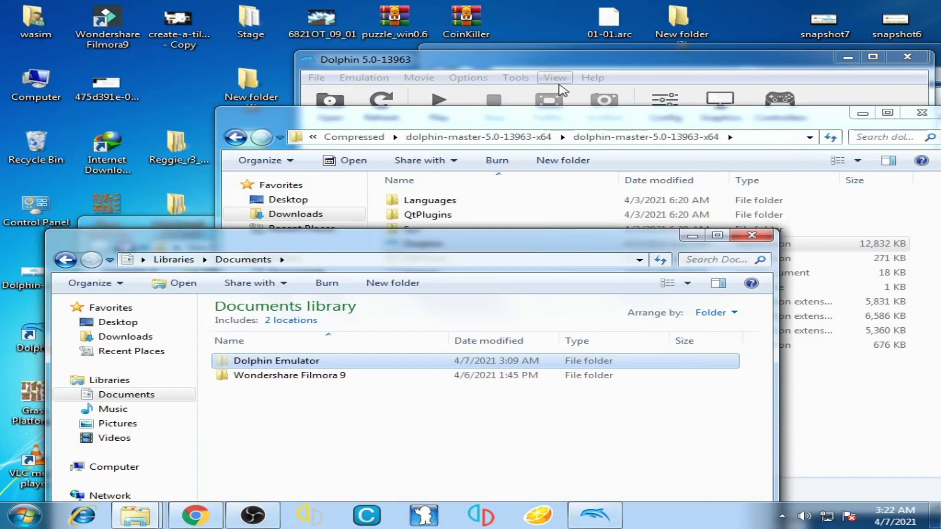
{"action": "right_click", "coordinate": [169, 87]}
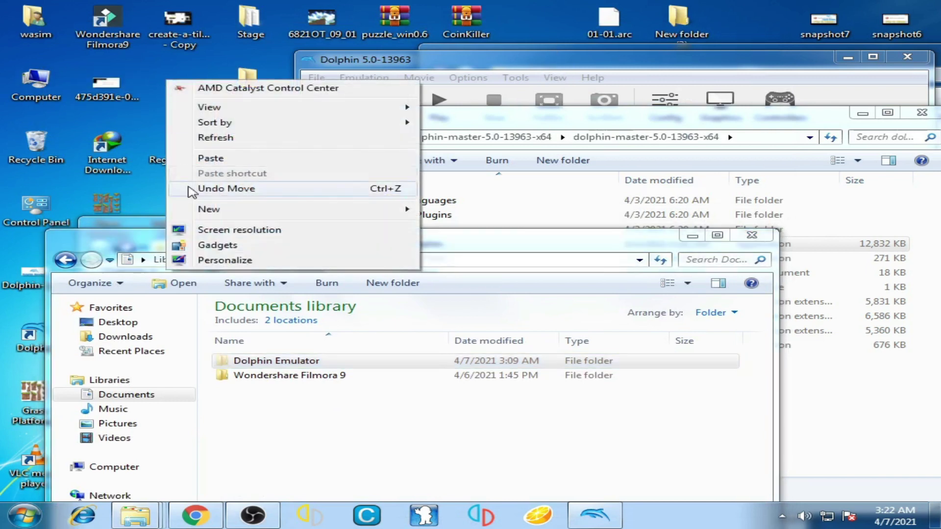
{"action": "left_click", "coordinate": [211, 158]}
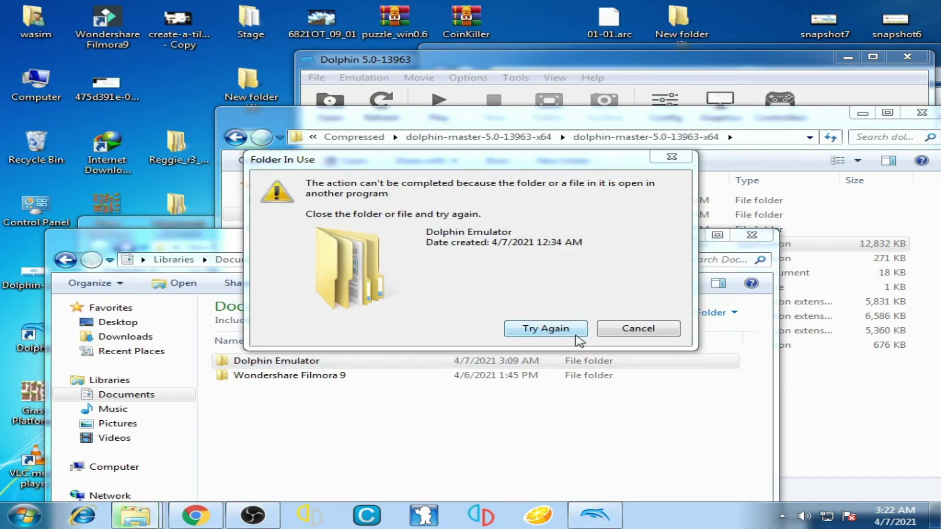
- Close the running Dolphin emulator and retry moving the Dolphin Emulator folder to the desktop
{"action": "left_click", "coordinate": [778, 123]}
{"action": "left_click_drag", "start_coordinate": [774, 65], "coordinate": [662, 121]}
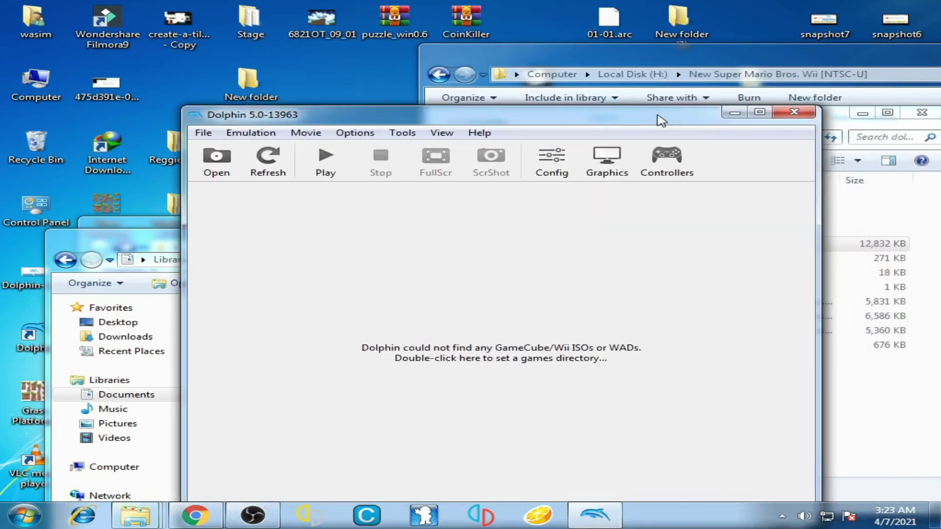
{"action": "left_click", "coordinate": [794, 112]}
{"action": "left_click_drag", "start_coordinate": [300, 111], "coordinate": [564, 356]}
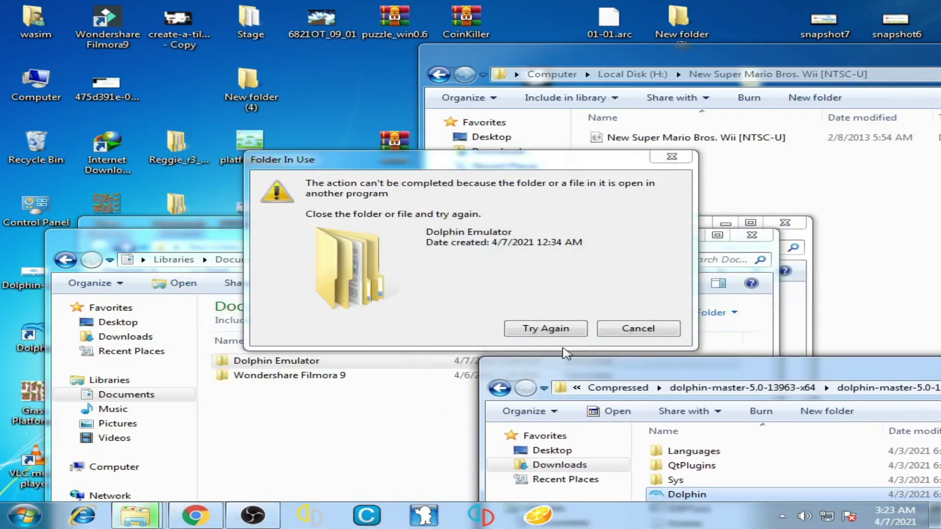
{"action": "left_click", "coordinate": [546, 328]}
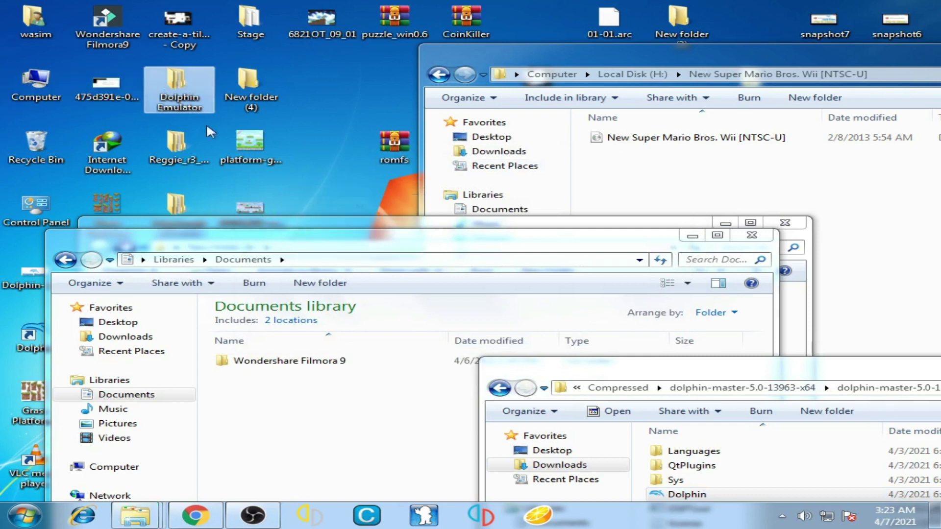
- Check the Documents library and the desktop for the Dolphin Emulator folder, and close the Documents window
{"action": "left_click_drag", "start_coordinate": [362, 254], "coordinate": [363, 97]}
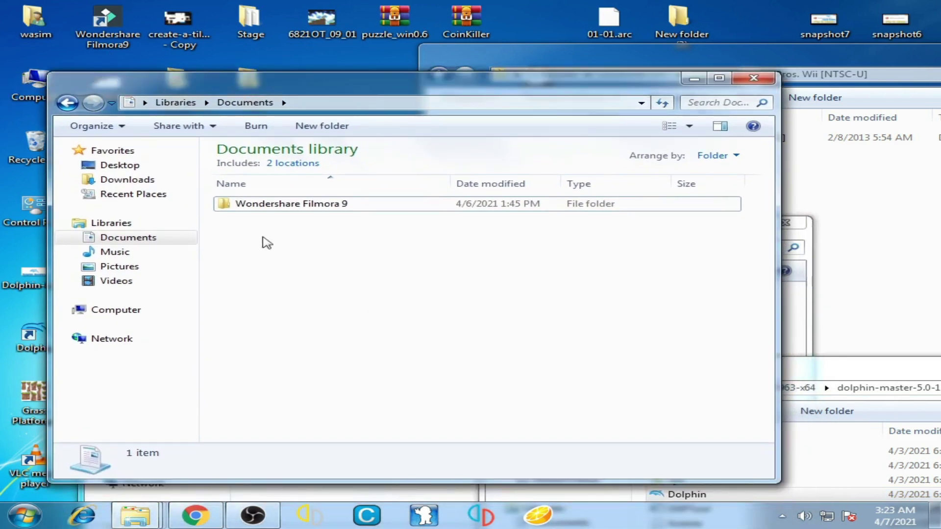
{"action": "left_click_drag", "start_coordinate": [293, 78], "coordinate": [323, 196]}
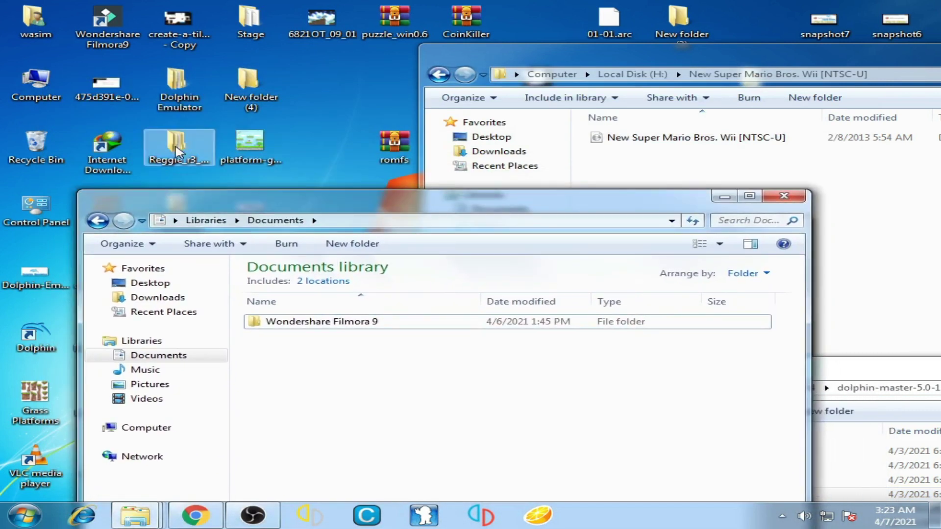
{"action": "left_click_drag", "start_coordinate": [468, 204], "coordinate": [446, 113]}
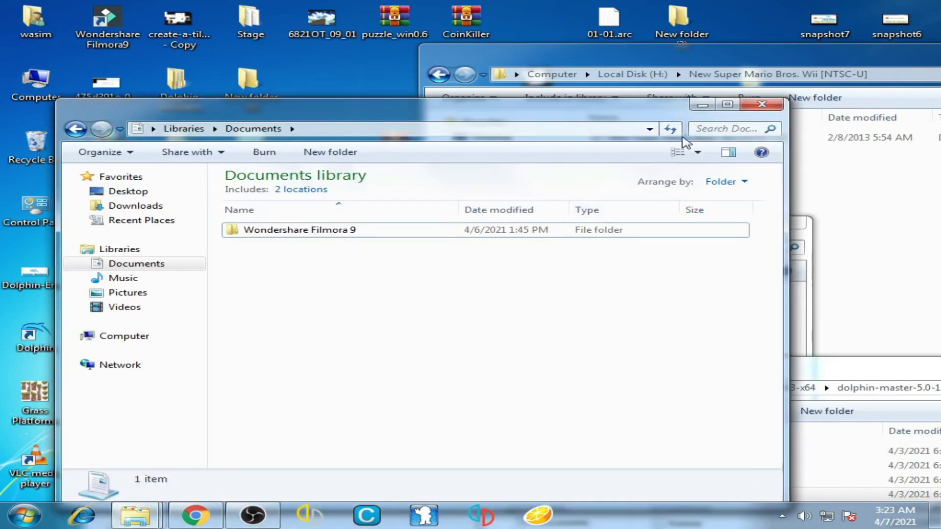
{"action": "left_click", "coordinate": [763, 104]}
- Relaunch Dolphin from its dolphin-master-5.0-13963-x64 folder and decline usage statistics reporting
{"action": "left_click_drag", "start_coordinate": [709, 374], "coordinate": [352, 79]}
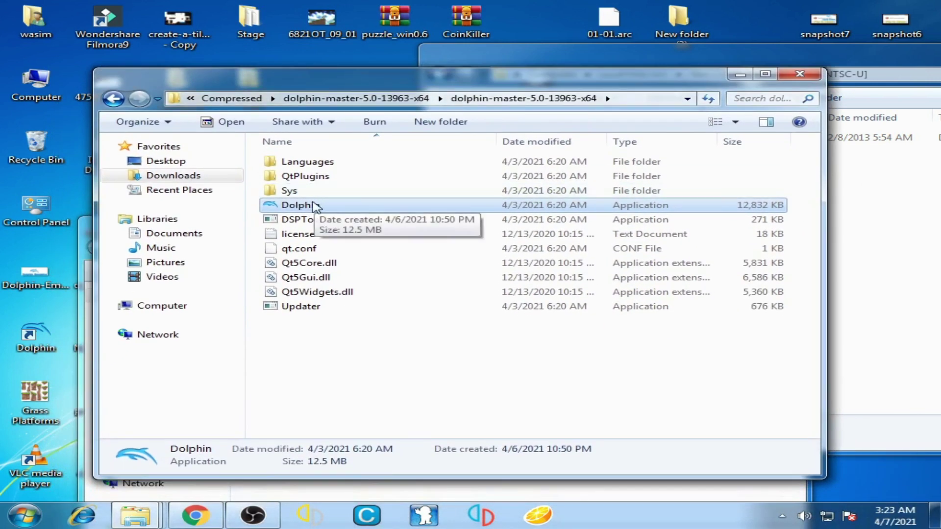
{"action": "double_click", "coordinate": [313, 208]}
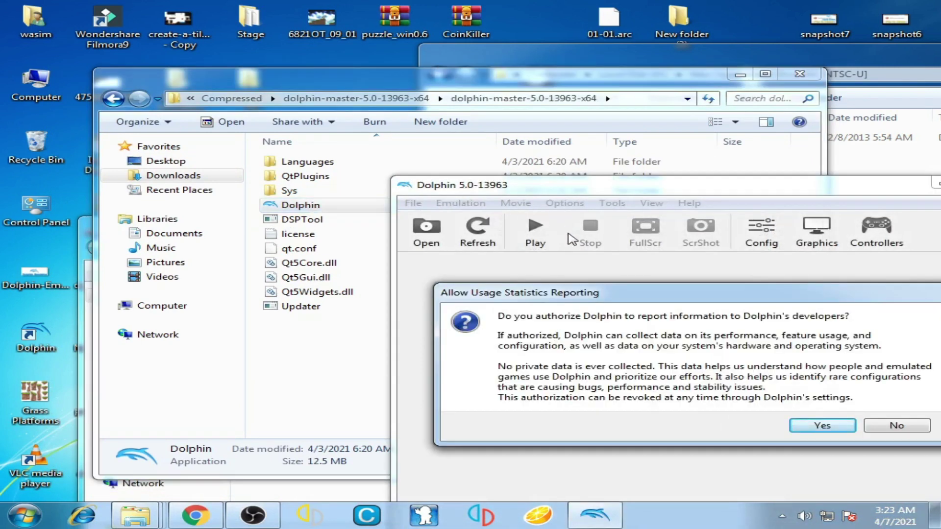
{"action": "left_click_drag", "start_coordinate": [624, 295], "coordinate": [395, 174]}
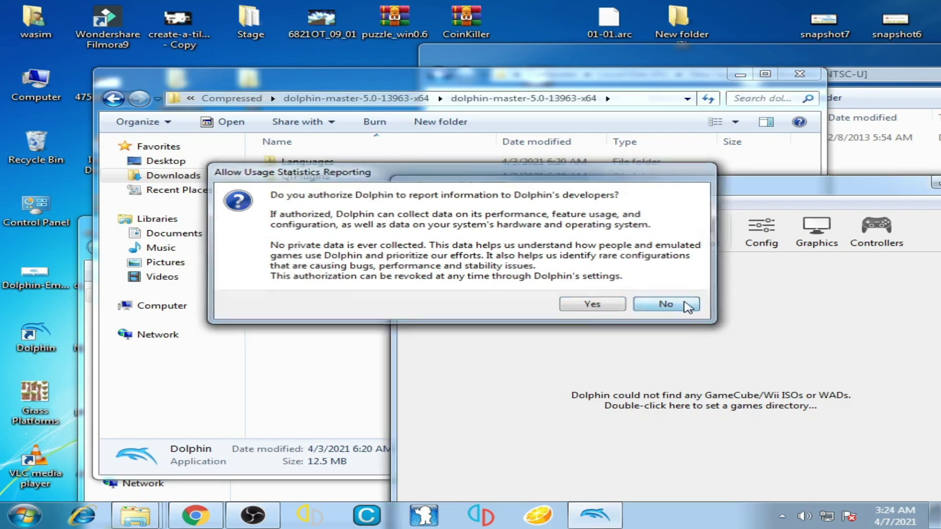
{"action": "left_click", "coordinate": [677, 305]}
{"action": "mouse_move", "coordinate": [465, 105]}
{"action": "left_mouse_down"}
{"action": "mouse_move", "coordinate": [481, 89]}
{"action": "mouse_move", "coordinate": [470, 108]}
{"action": "left_mouse_up"}
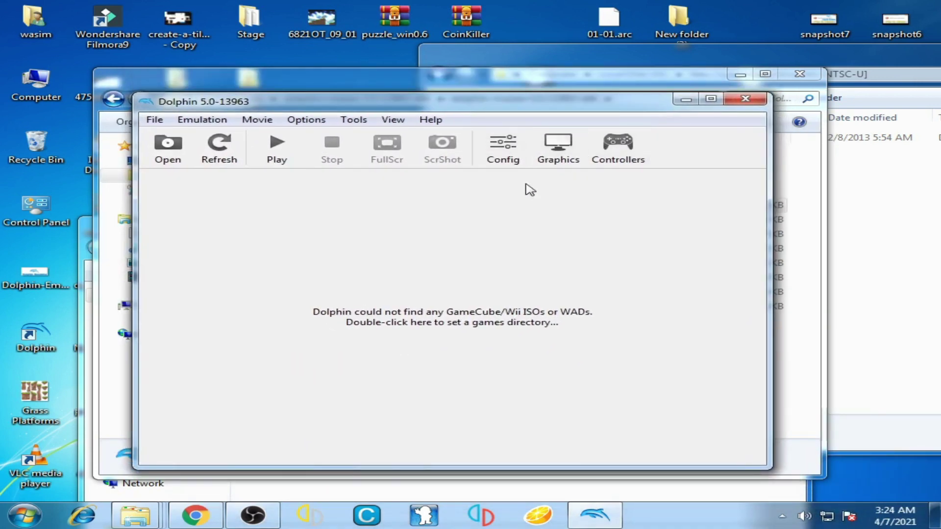
- Enable the debugging UI in Dolphin's interface settings
{"action": "left_click", "coordinate": [501, 154]}
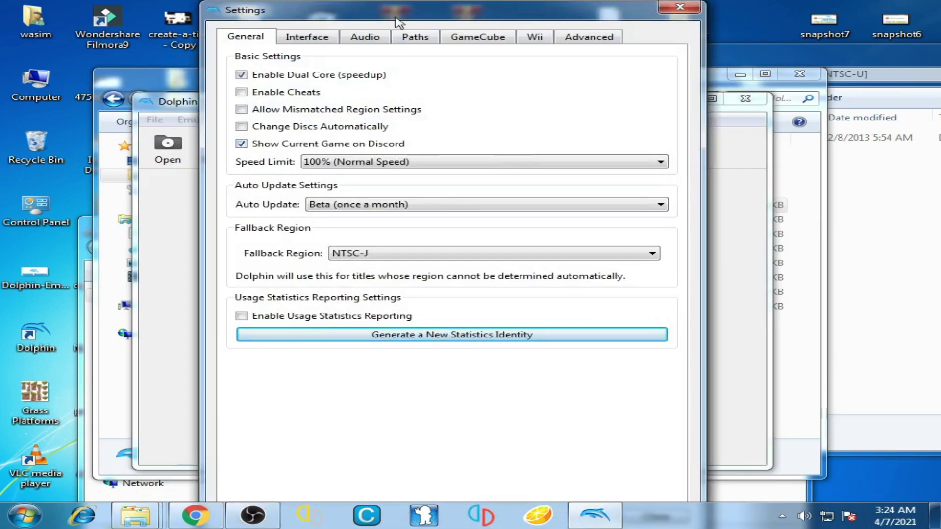
{"action": "left_click_drag", "start_coordinate": [418, 13], "coordinate": [468, 64]}
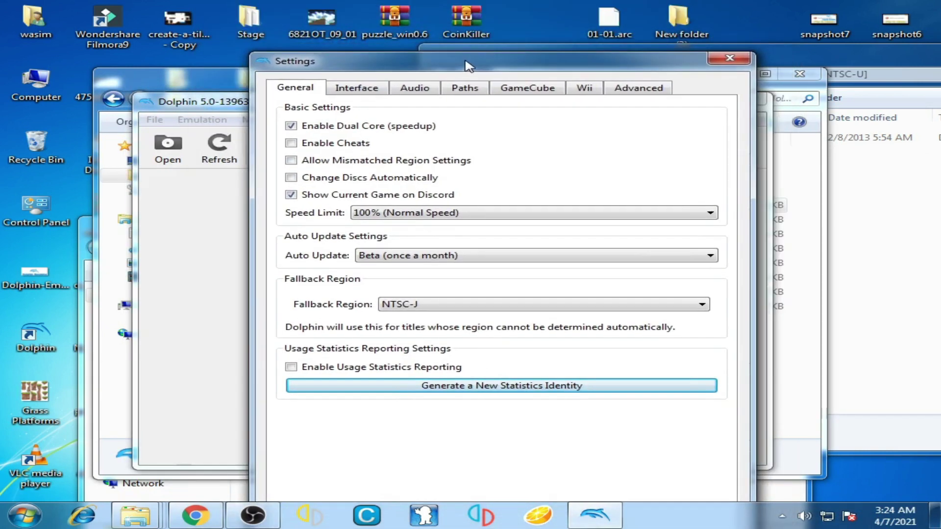
{"action": "left_click", "coordinate": [357, 89]}
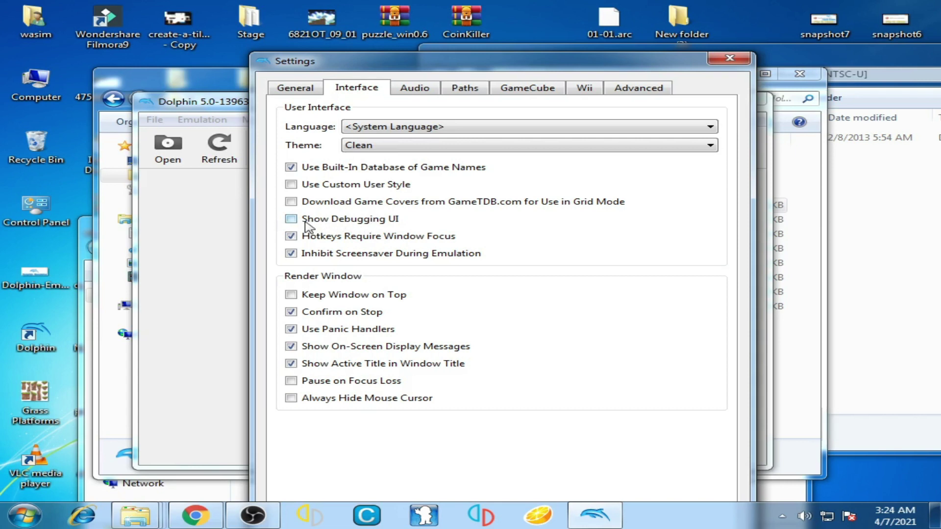
{"action": "left_click", "coordinate": [325, 220]}
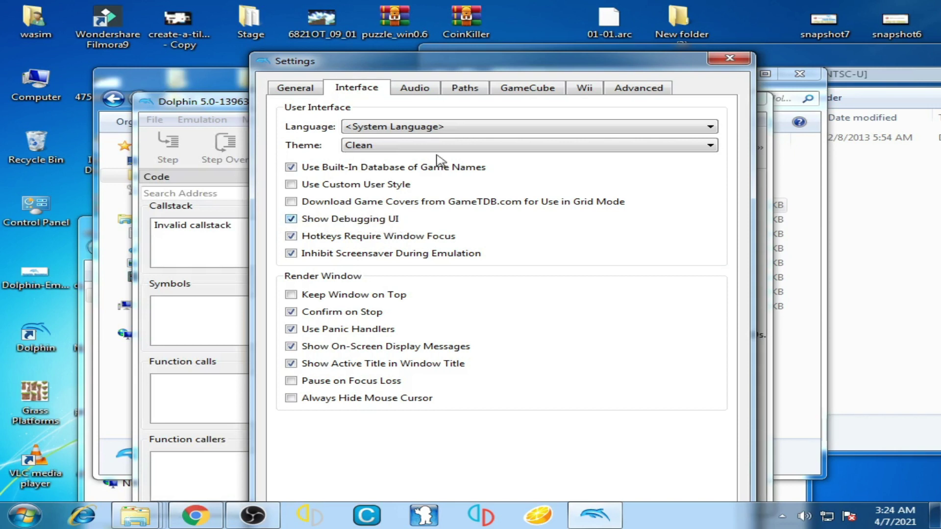
- Open the directory chooser for adding a game folder in the path settings
{"action": "left_click_drag", "start_coordinate": [528, 64], "coordinate": [408, 45]}
{"action": "left_click", "coordinate": [361, 83]}
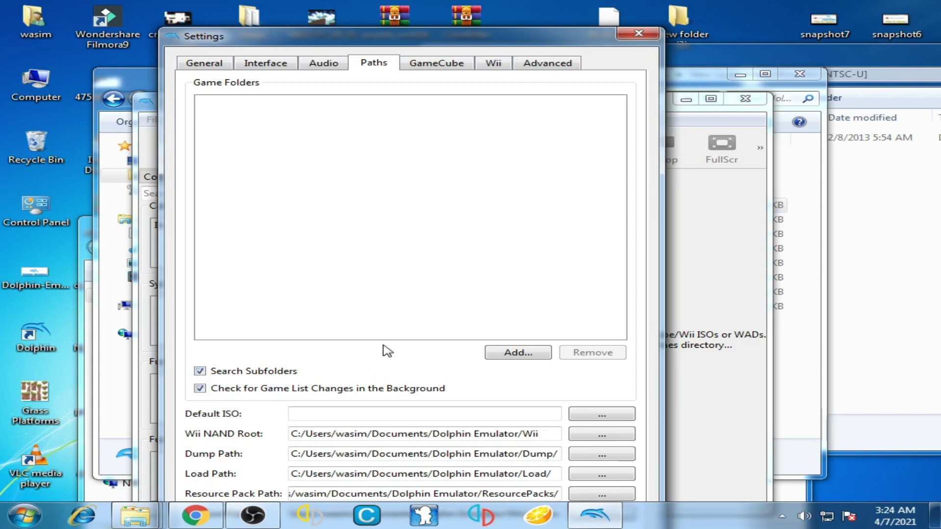
{"action": "left_click", "coordinate": [526, 354]}
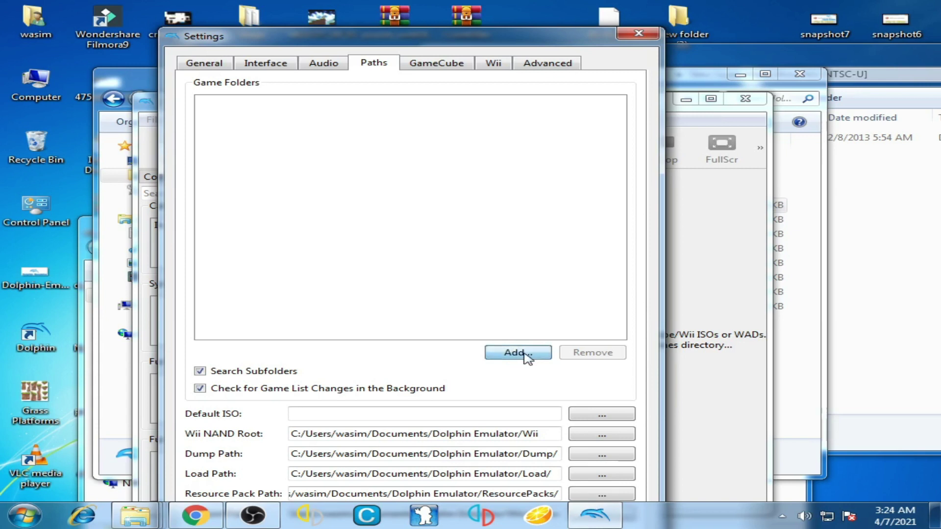
{"action": "left_click_drag", "start_coordinate": [607, 68], "coordinate": [443, 82]}
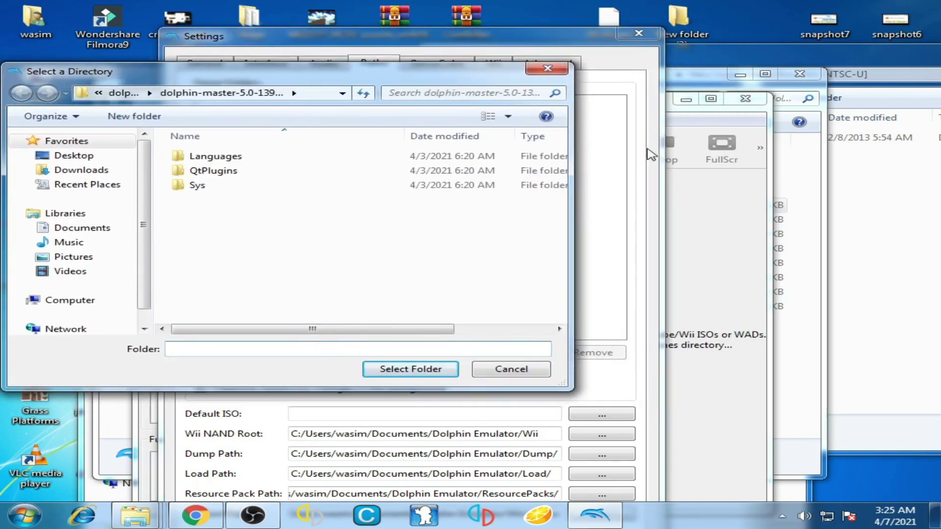
- Browse Local Disk (H:) in the file explorer and check the disc image inside the New Super Mario Bros. Wii [NTSC-U] folder
{"action": "left_click", "coordinate": [858, 53]}
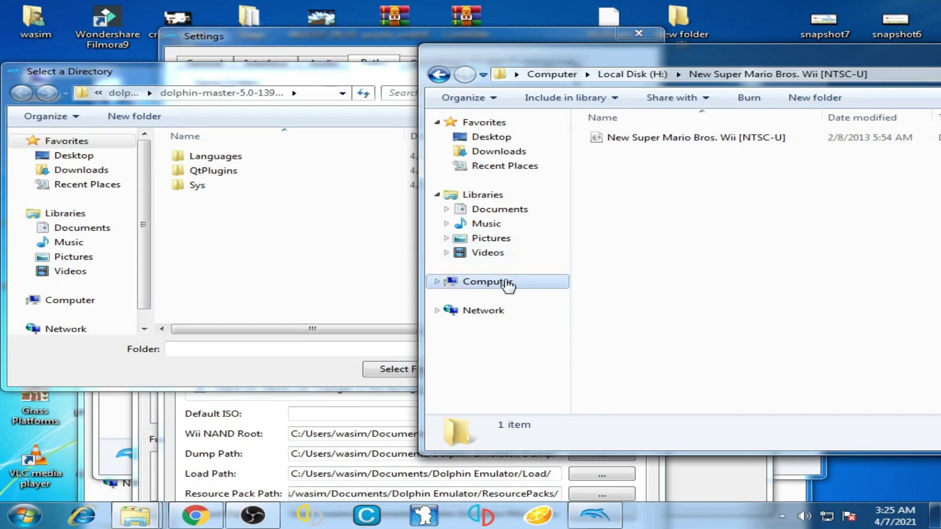
{"action": "left_click", "coordinate": [504, 281]}
{"action": "left_click_drag", "start_coordinate": [864, 61], "coordinate": [696, 80]}
{"action": "left_click", "coordinate": [729, 259]}
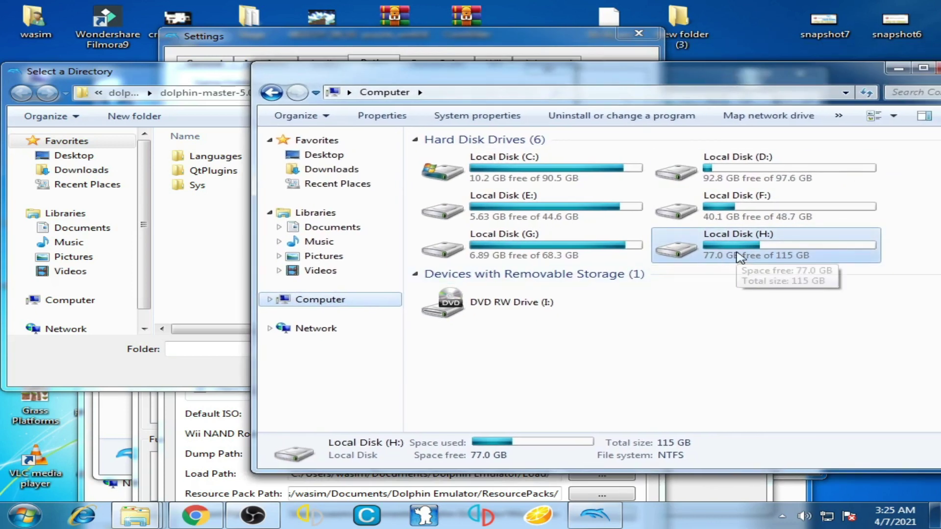
{"action": "double_click", "coordinate": [733, 247]}
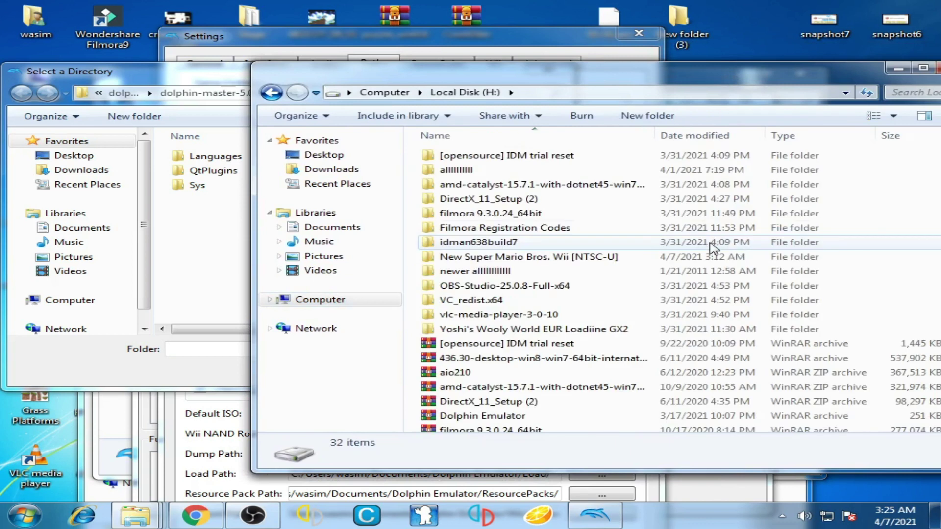
{"action": "double_click", "coordinate": [539, 256]}
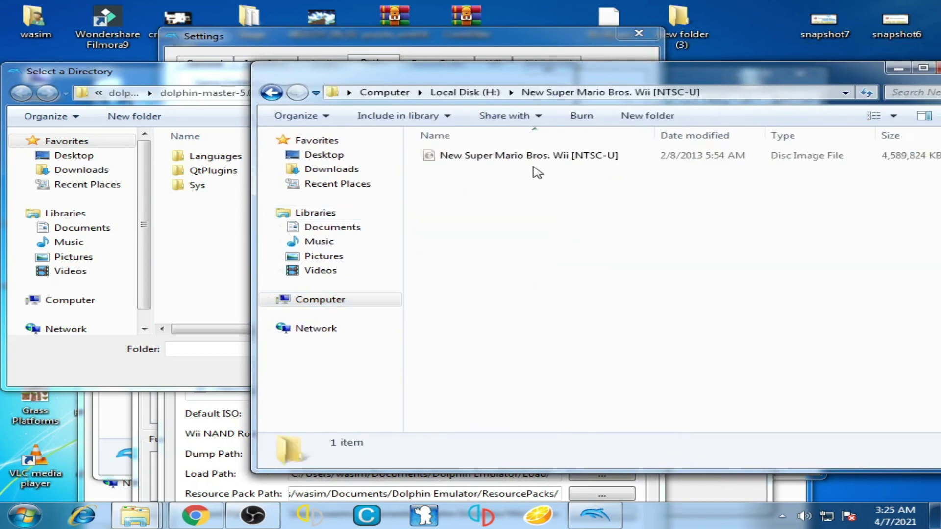
{"action": "left_click_drag", "start_coordinate": [433, 75], "coordinate": [653, 99]}
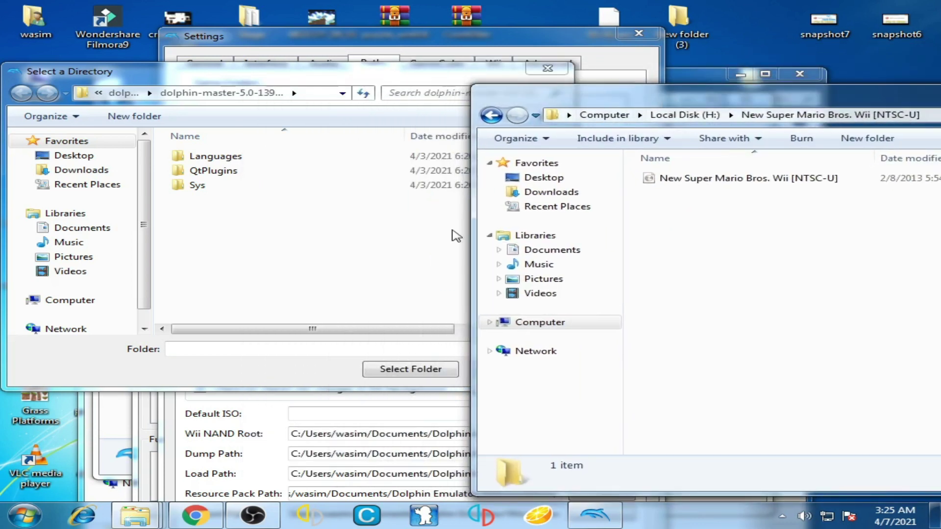
- Add H:\New Super Mario Bros. Wii [NTSC-U] as a game folder and close the settings
{"action": "left_click", "coordinate": [360, 263]}
{"action": "left_click_drag", "start_coordinate": [315, 79], "coordinate": [453, 87]}
{"action": "left_click", "coordinate": [207, 304]}
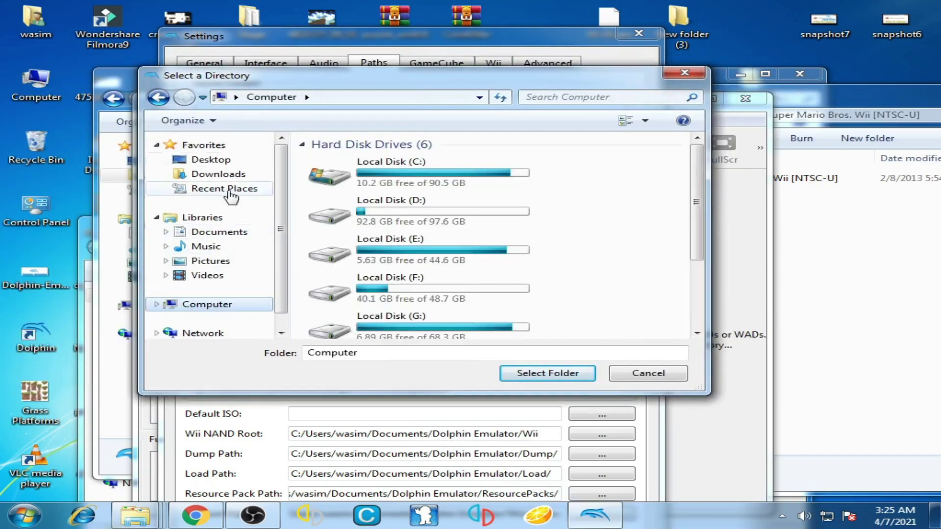
{"action": "left_click", "coordinate": [163, 93]}
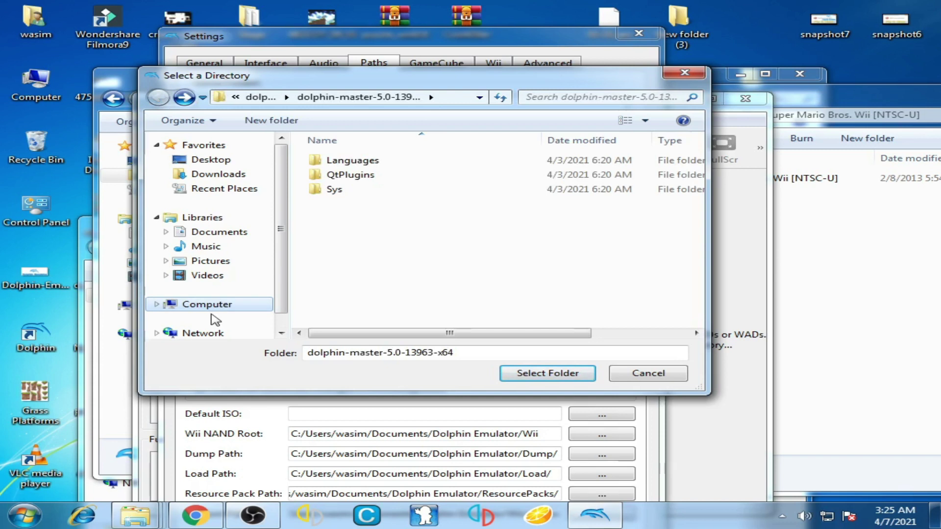
{"action": "left_click", "coordinate": [197, 306]}
{"action": "scroll", "coordinate": [664, 273], "scroll_direction": "down", "scroll_amount": 3}
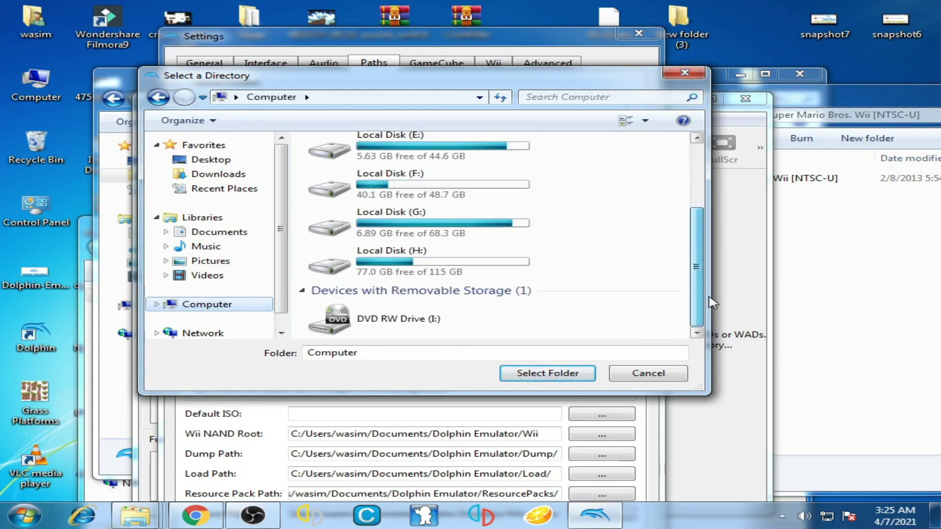
{"action": "double_click", "coordinate": [421, 267]}
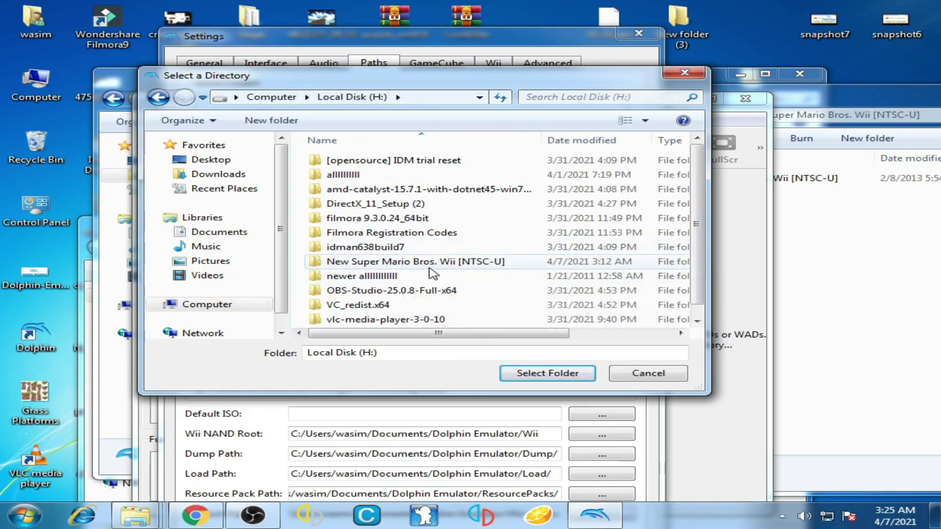
{"action": "double_click", "coordinate": [430, 264]}
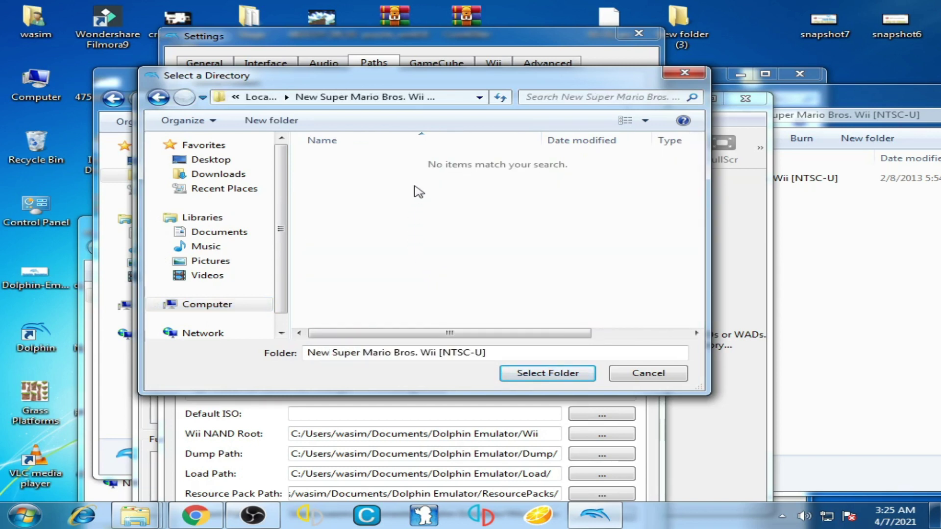
{"action": "left_click", "coordinate": [544, 372]}
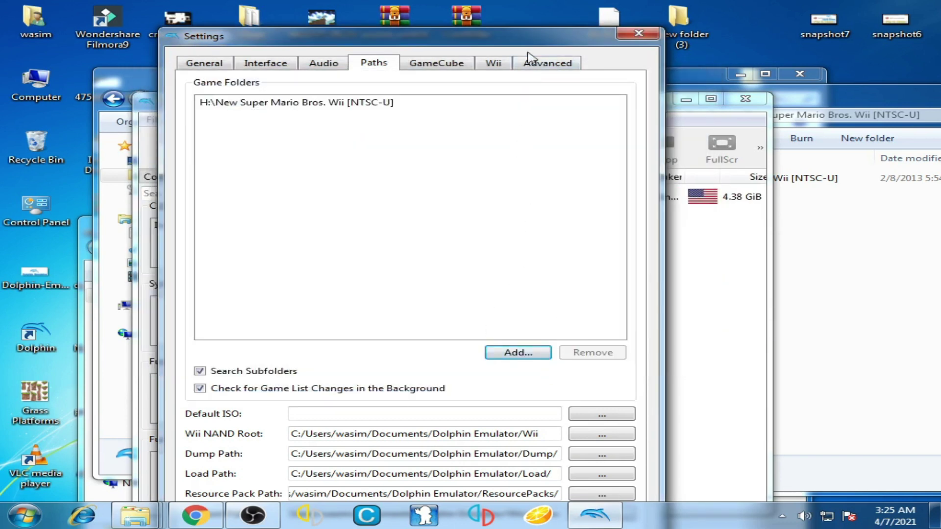
{"action": "left_click_drag", "start_coordinate": [533, 38], "coordinate": [501, 43]}
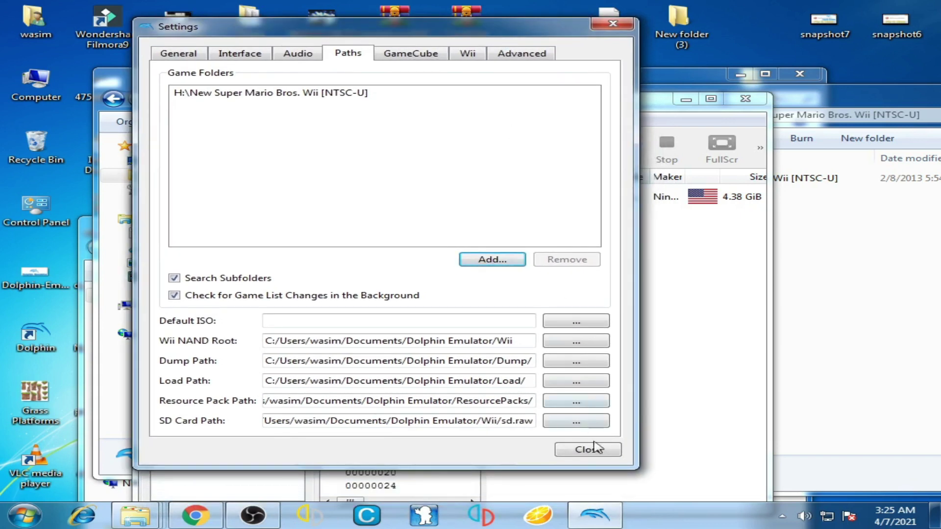
{"action": "left_click", "coordinate": [599, 456]}
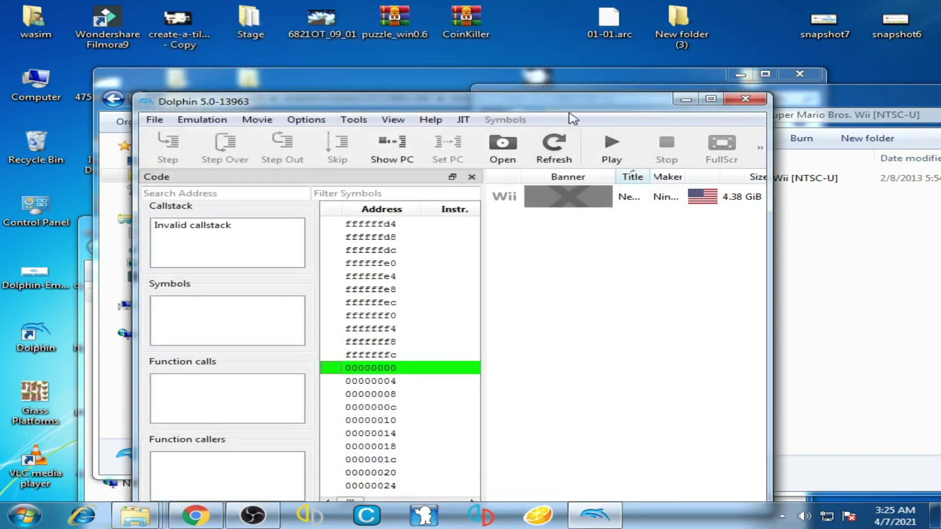
- Open the properties of New Super Mario Bros. Wii from the game list and display its disc filesystem
{"action": "left_click_drag", "start_coordinate": [574, 107], "coordinate": [586, 55]}
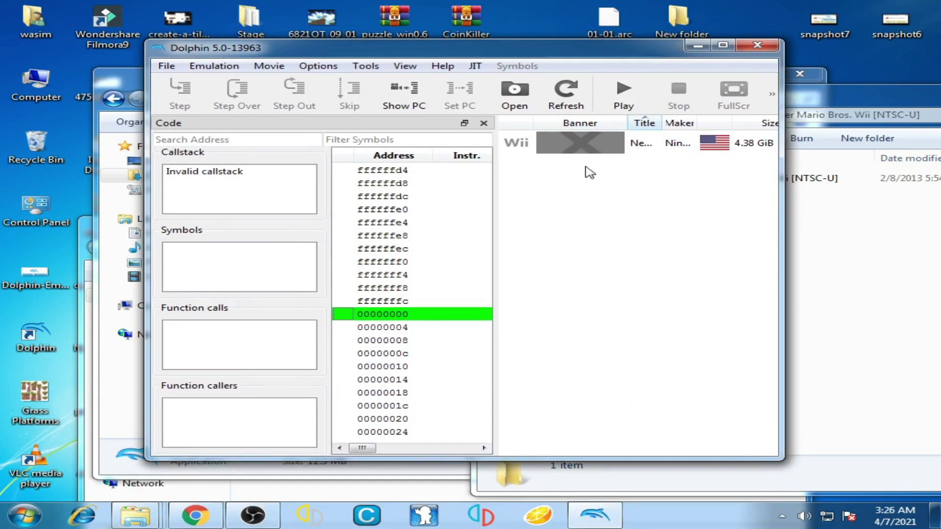
{"action": "right_click", "coordinate": [613, 152]}
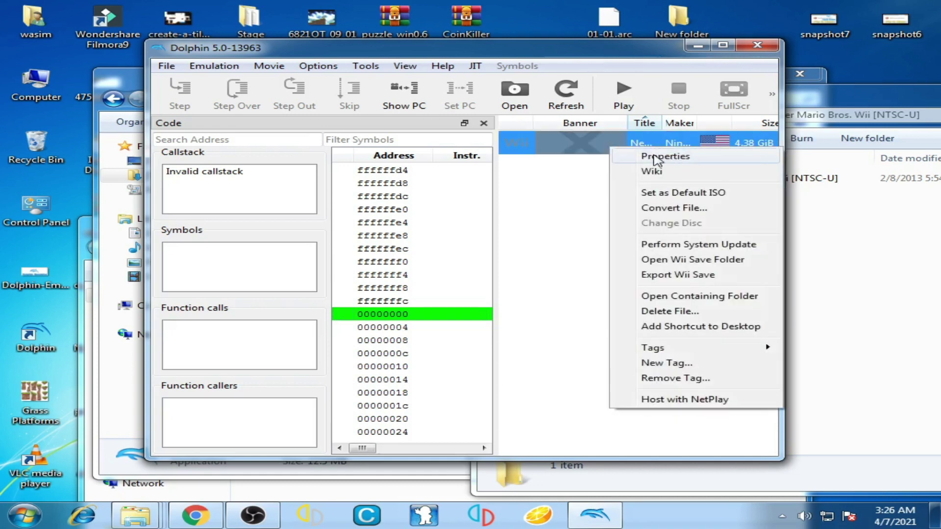
{"action": "left_click", "coordinate": [666, 157]}
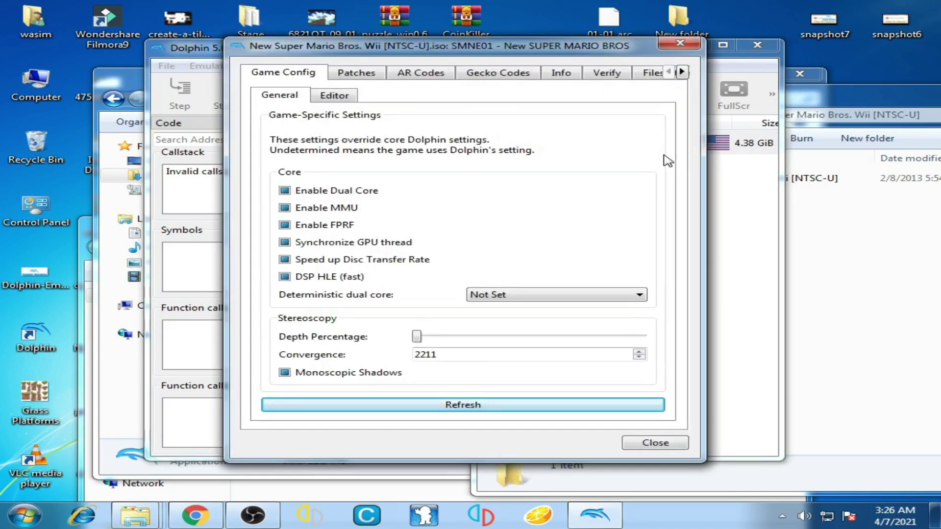
{"action": "left_click_drag", "start_coordinate": [517, 54], "coordinate": [490, 67]}
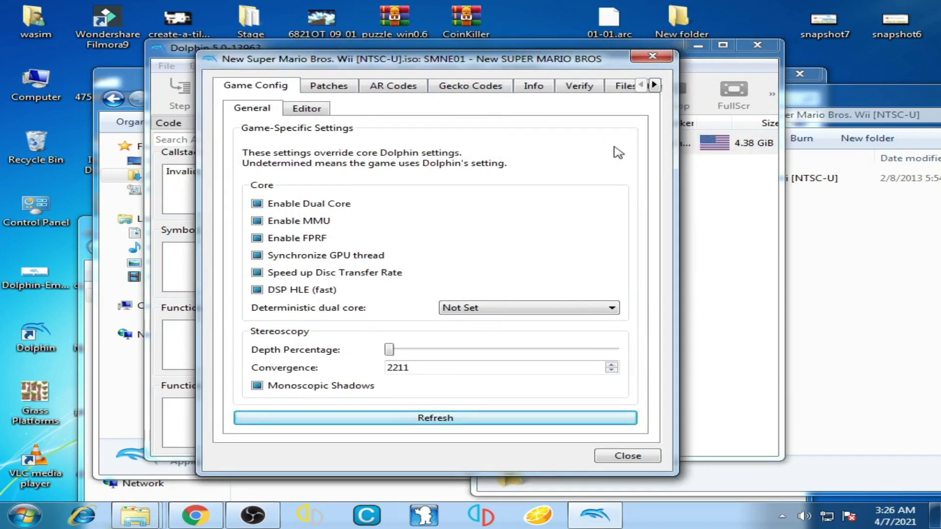
{"action": "left_click_drag", "start_coordinate": [675, 196], "coordinate": [809, 196]}
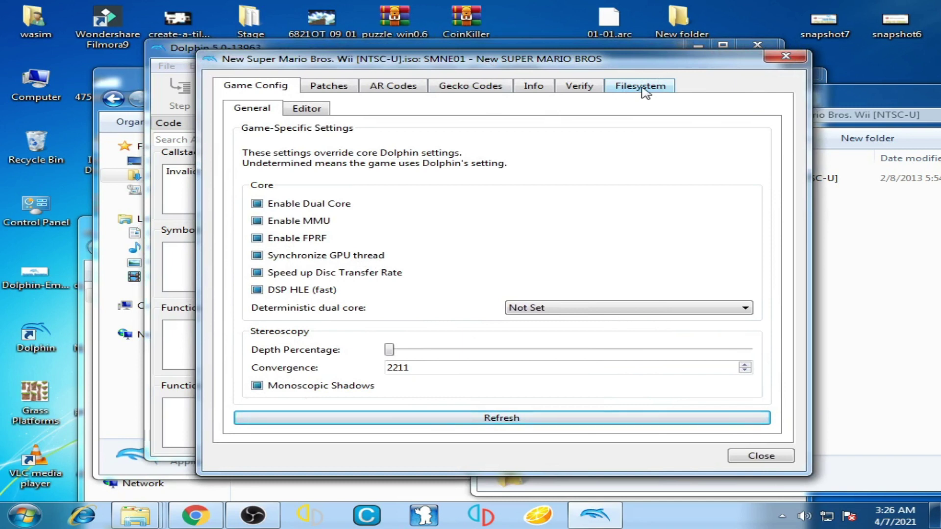
{"action": "left_click", "coordinate": [645, 87]}
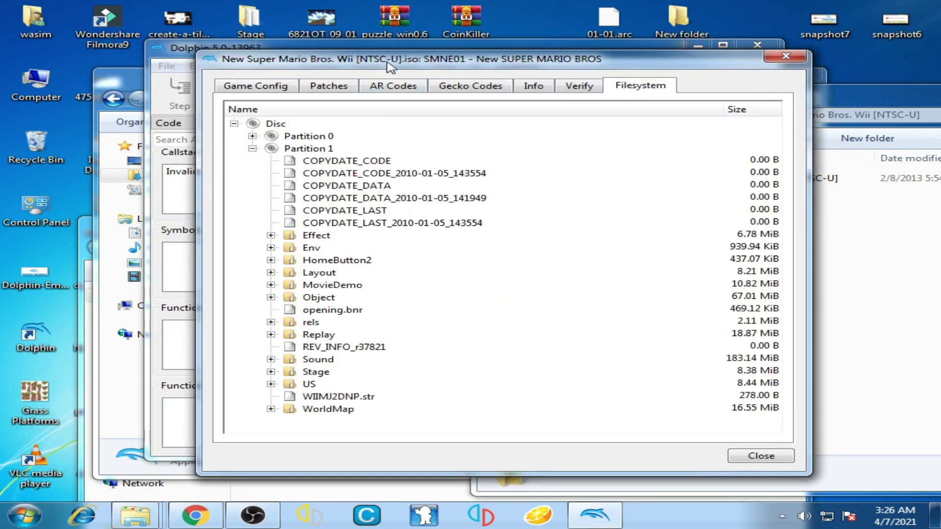
- Start extracting the entire disc from the game's filesystem, bringing up the destination folder chooser
{"action": "left_click_drag", "start_coordinate": [391, 67], "coordinate": [472, 53]}
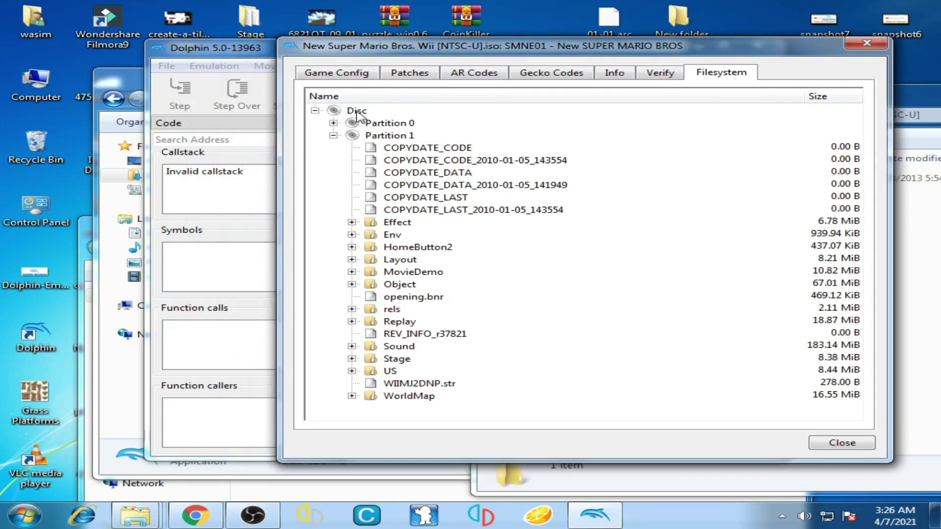
{"action": "left_click", "coordinate": [357, 112]}
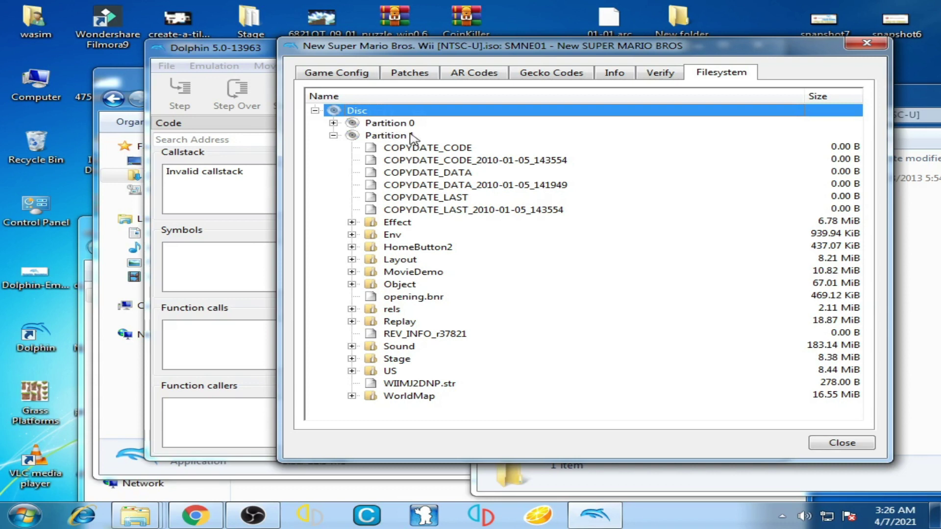
{"action": "right_click", "coordinate": [355, 114]}
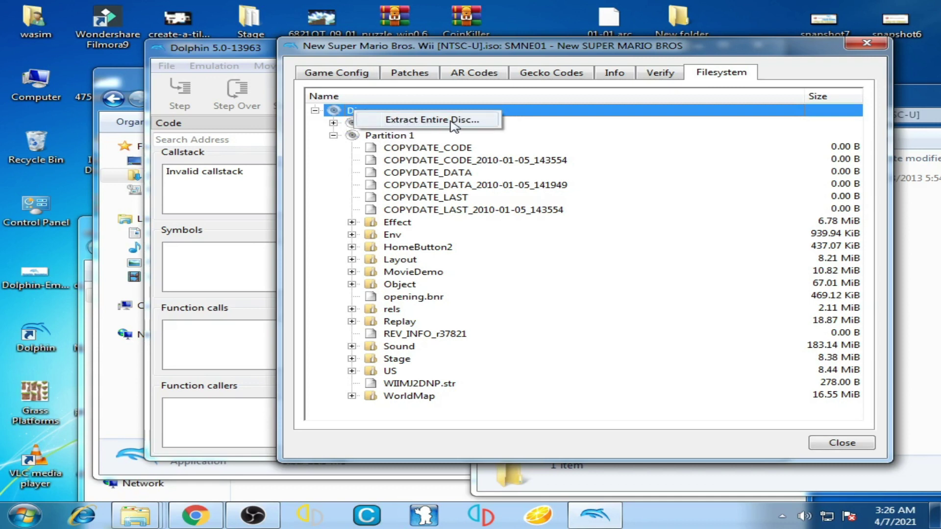
{"action": "left_click", "coordinate": [435, 120]}
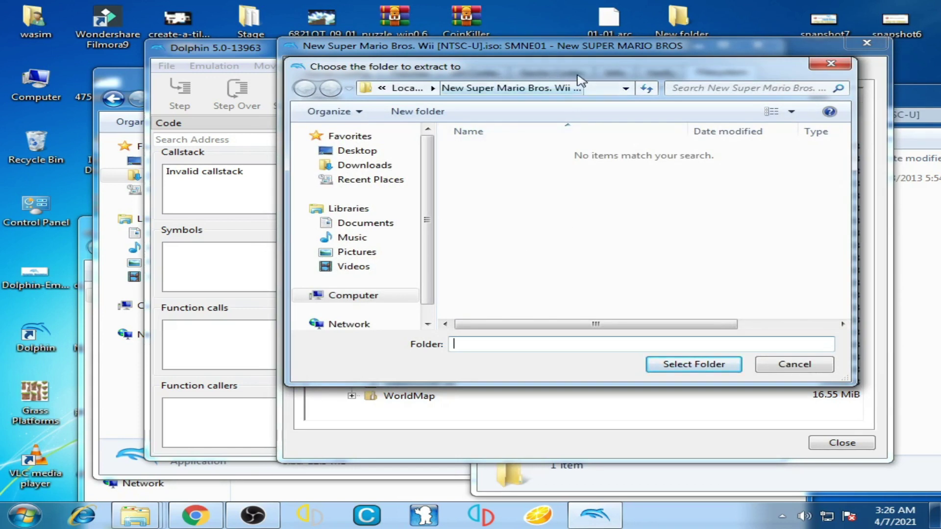
{"action": "left_click_drag", "start_coordinate": [579, 72], "coordinate": [304, 134]}
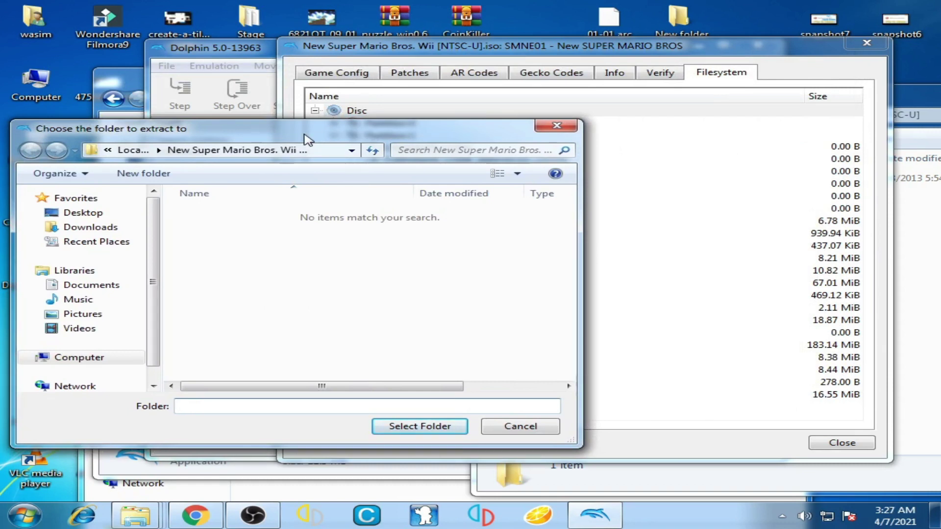
{"action": "left_click_drag", "start_coordinate": [304, 134], "coordinate": [518, 112]}
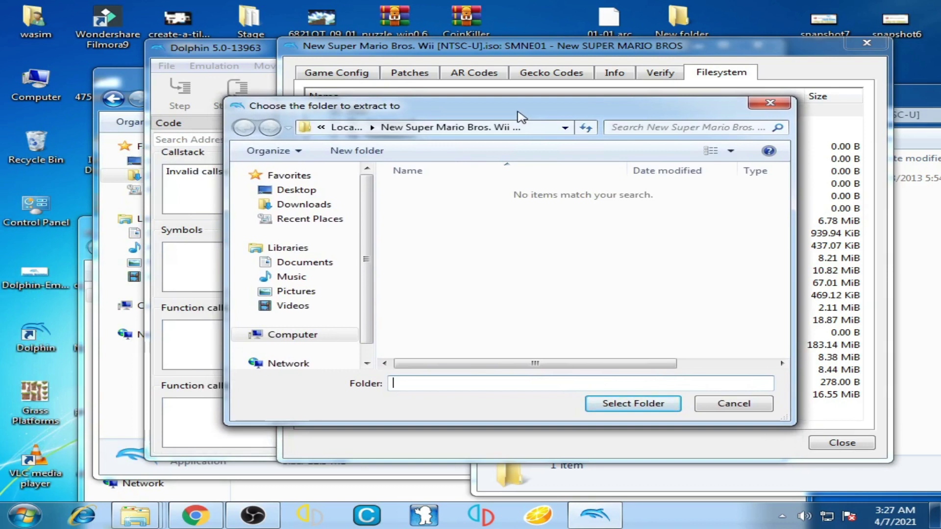
- Create a folder named "extracted files" inside H:\New Super Mario Bros. Wii [NTSC-U] using the file explorer, and close that explorer window
{"action": "double_click", "coordinate": [49, 91]}
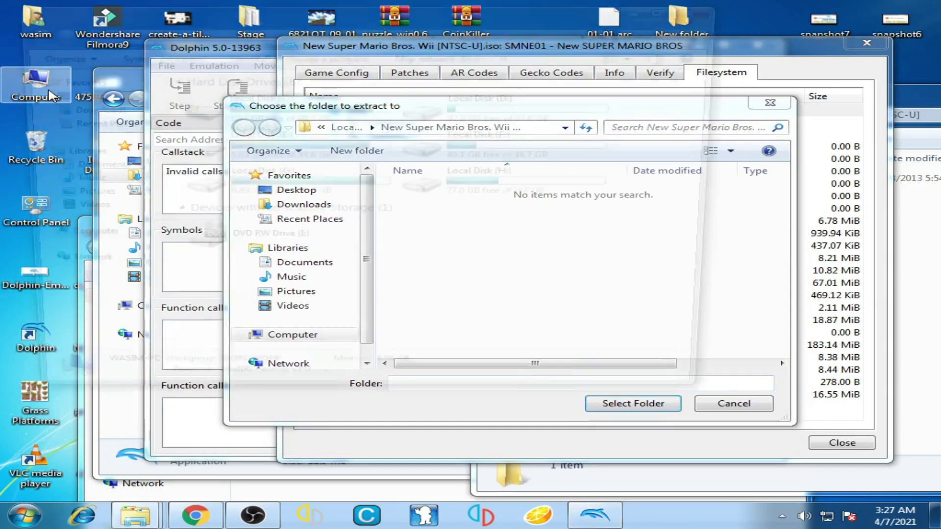
{"action": "double_click", "coordinate": [517, 194]}
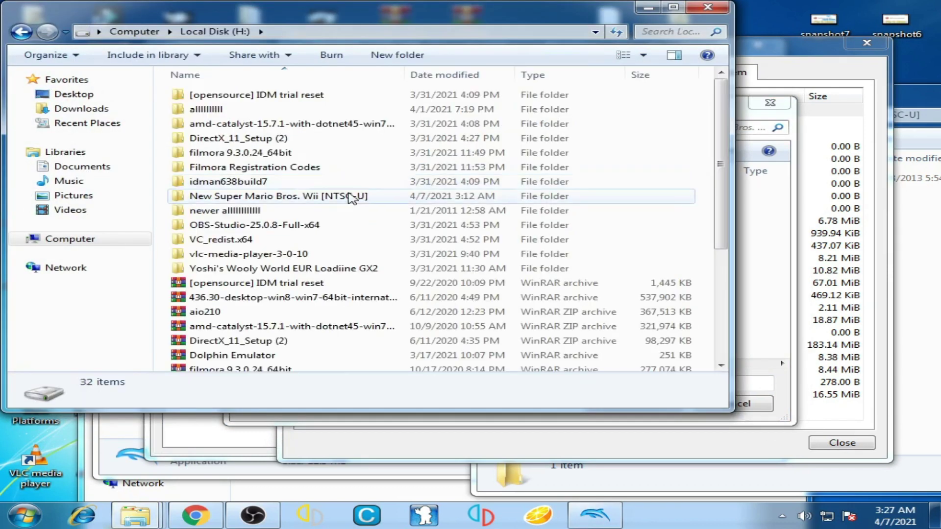
{"action": "mouse_move", "coordinate": [223, 207]}
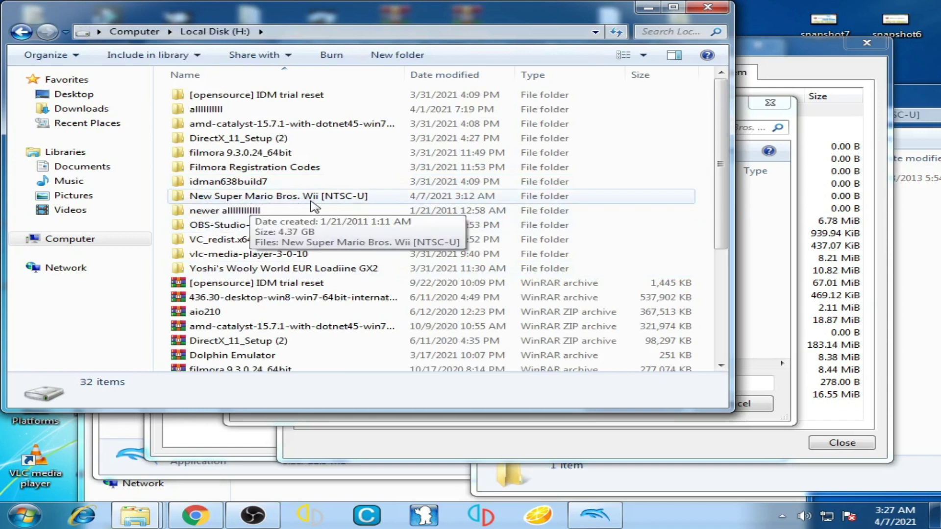
{"action": "double_click", "coordinate": [314, 201]}
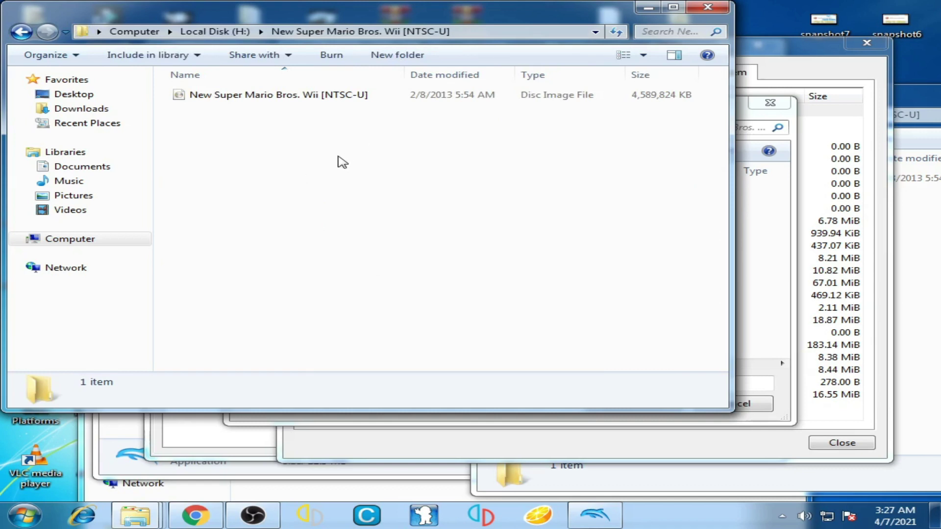
{"action": "right_click", "coordinate": [342, 162]}
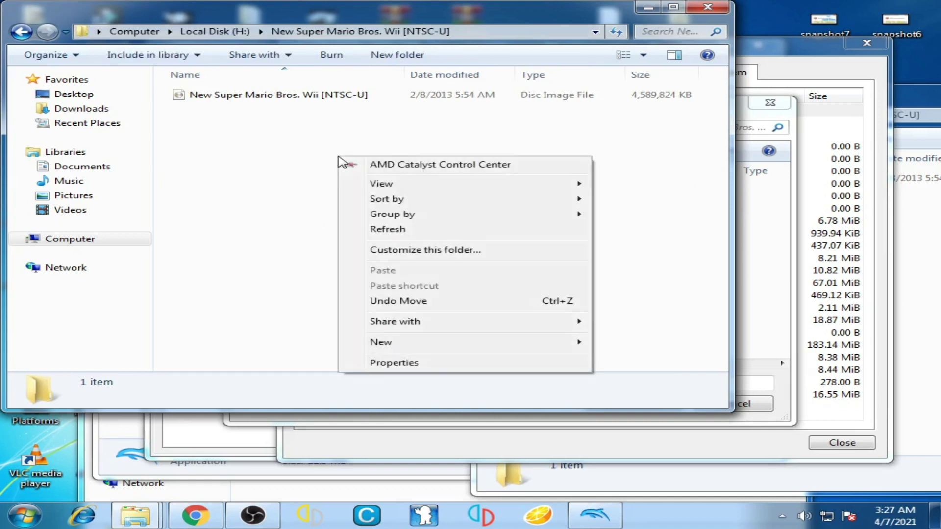
{"action": "mouse_move", "coordinate": [566, 342]}
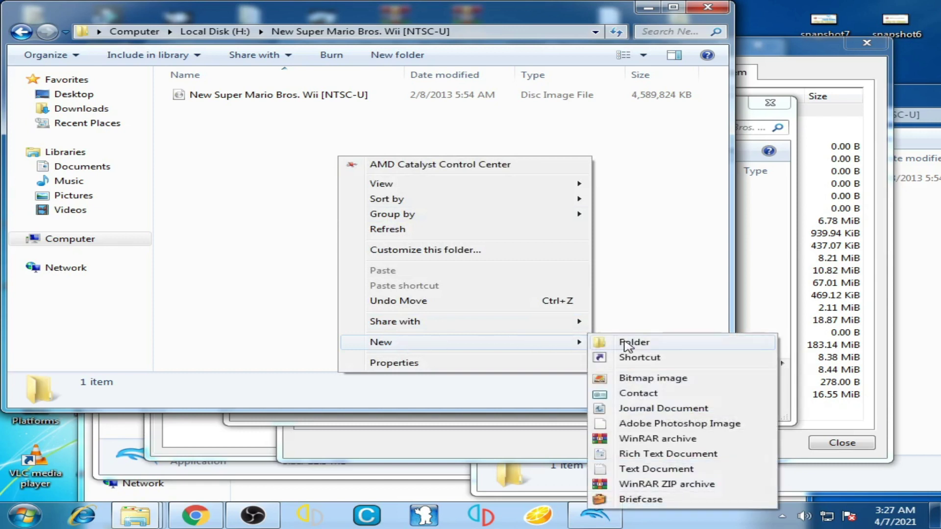
{"action": "left_click", "coordinate": [625, 343]}
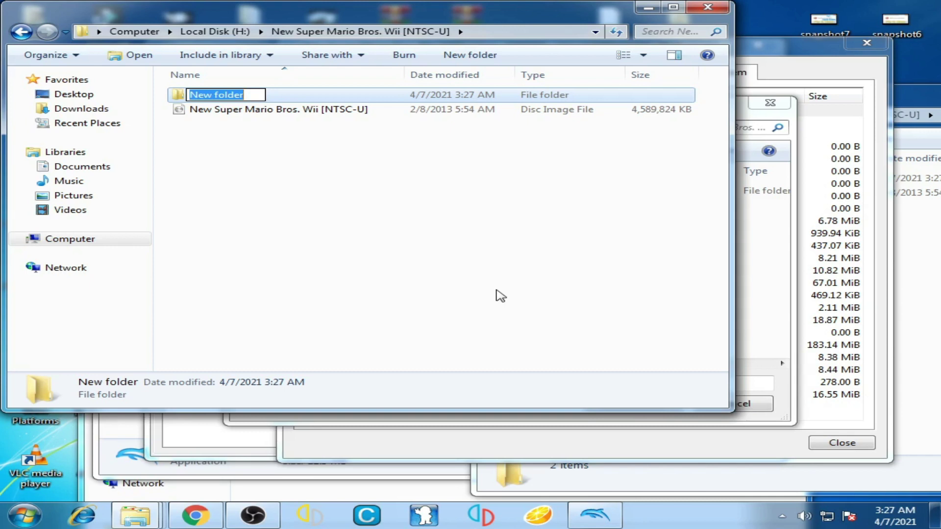
{"action": "type", "text": "ed"}
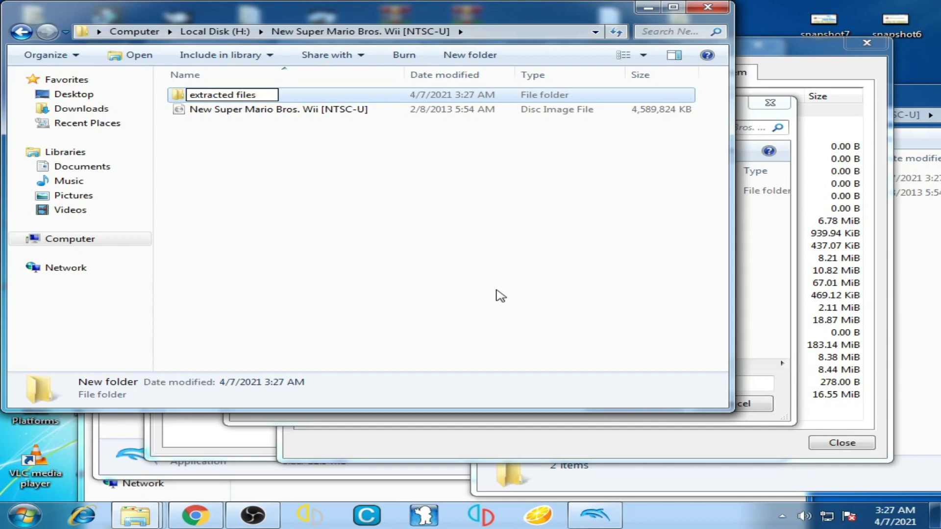
{"action": "key", "text": "Return"}
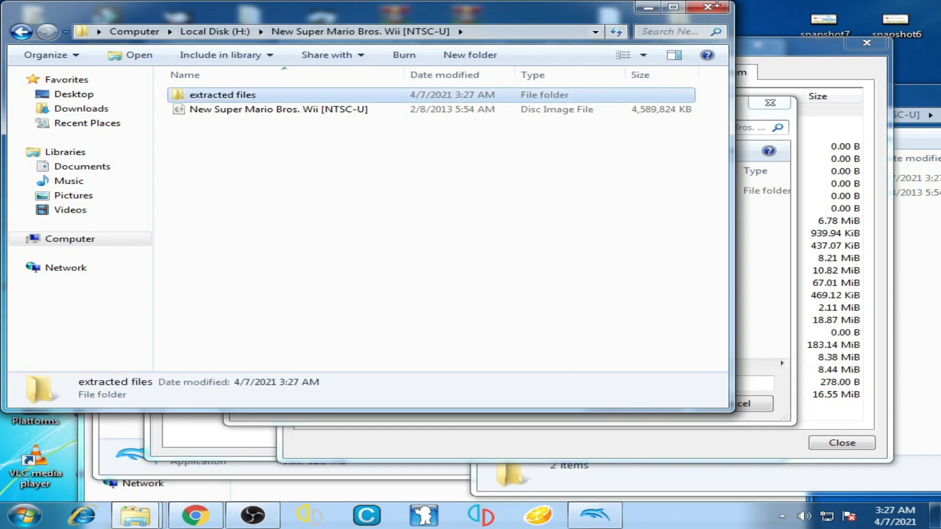
{"action": "left_click", "coordinate": [719, 7]}
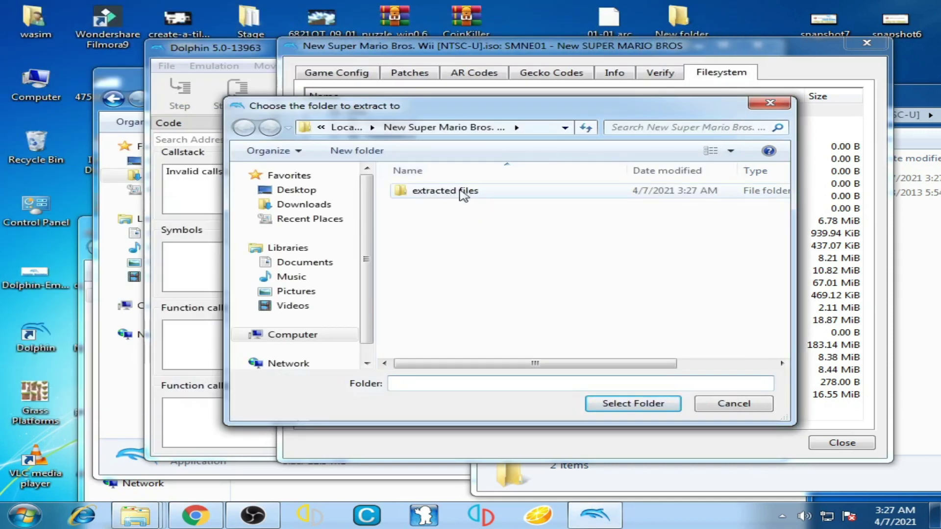
- Extract the entire disc into the extracted files folder under New Super Mario Bros. Wii [NTSC-U] on Local Disk (H:)
{"action": "left_click", "coordinate": [309, 336]}
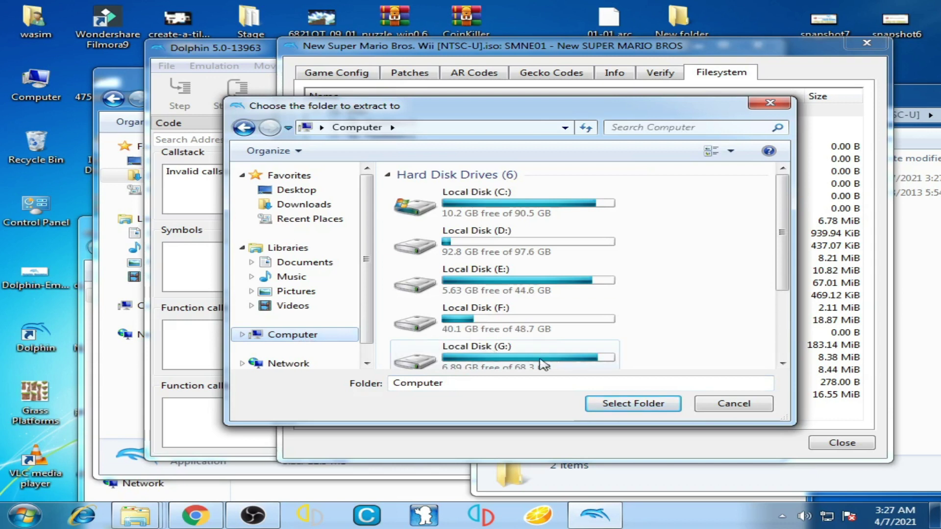
{"action": "scroll", "coordinate": [783, 230], "scroll_direction": "down", "scroll_amount": 3}
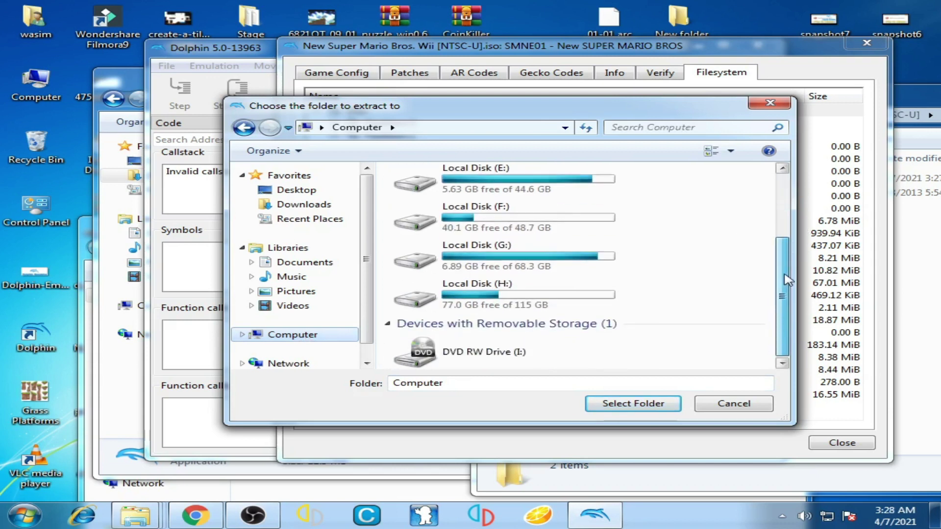
{"action": "left_click", "coordinate": [498, 293]}
{"action": "double_click", "coordinate": [498, 293]}
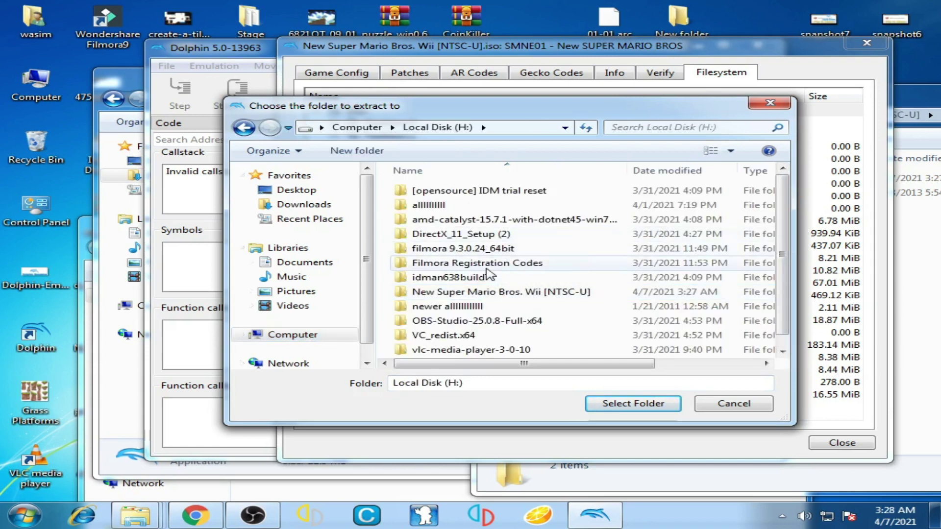
{"action": "double_click", "coordinate": [543, 294]}
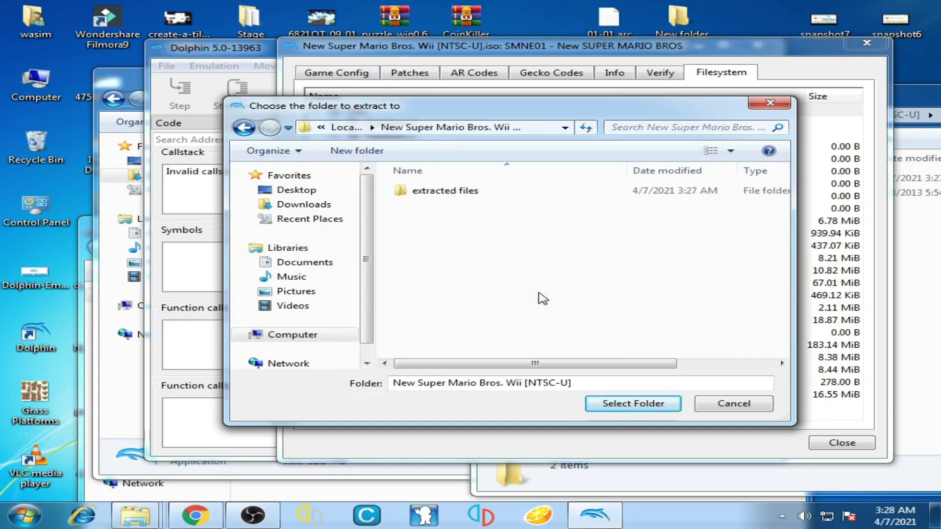
{"action": "left_click", "coordinate": [444, 196]}
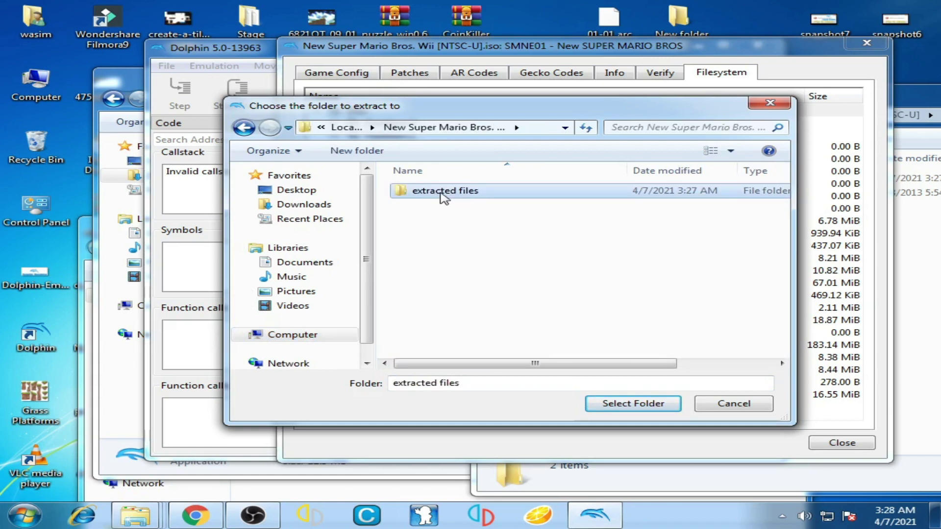
{"action": "left_click", "coordinate": [629, 407]}
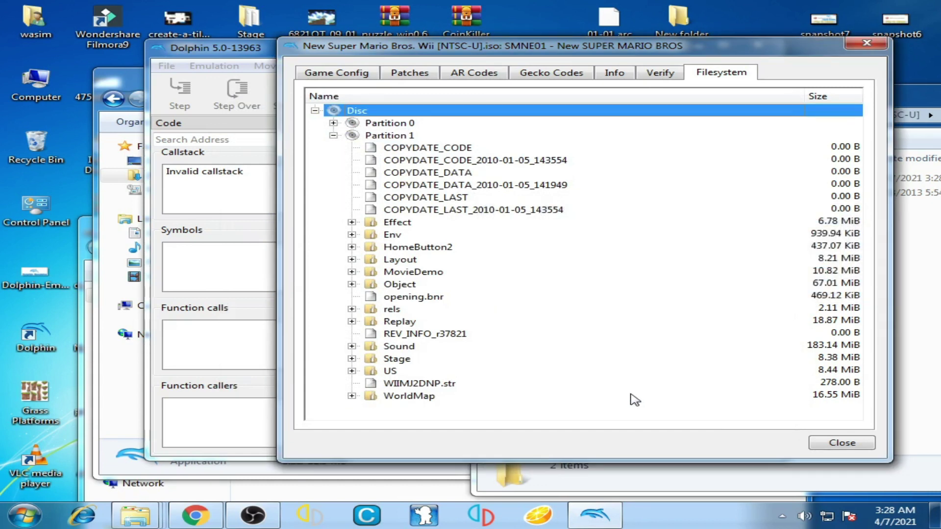
- Close the game's properties and refresh the Dolphin game list with the second New Super Mario Bros. Wii entry selected
{"action": "left_click", "coordinate": [841, 443]}
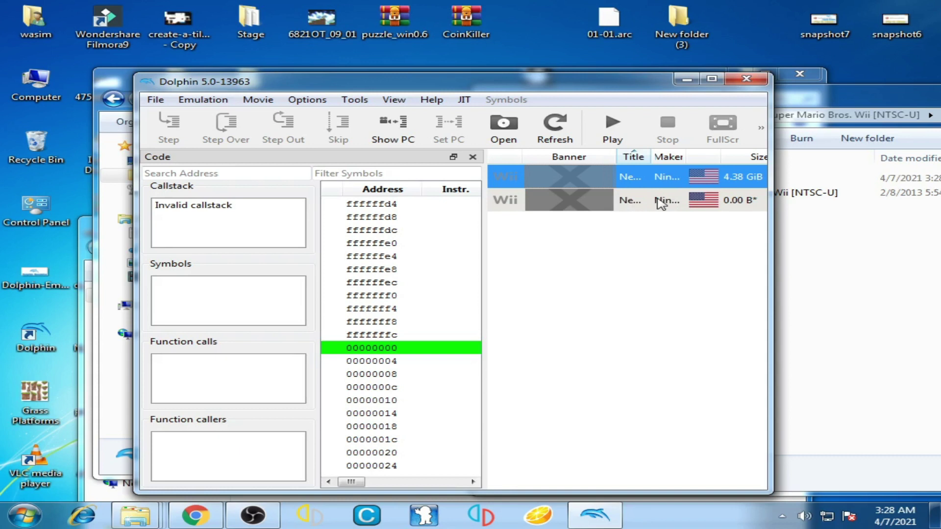
{"action": "left_click", "coordinate": [629, 200]}
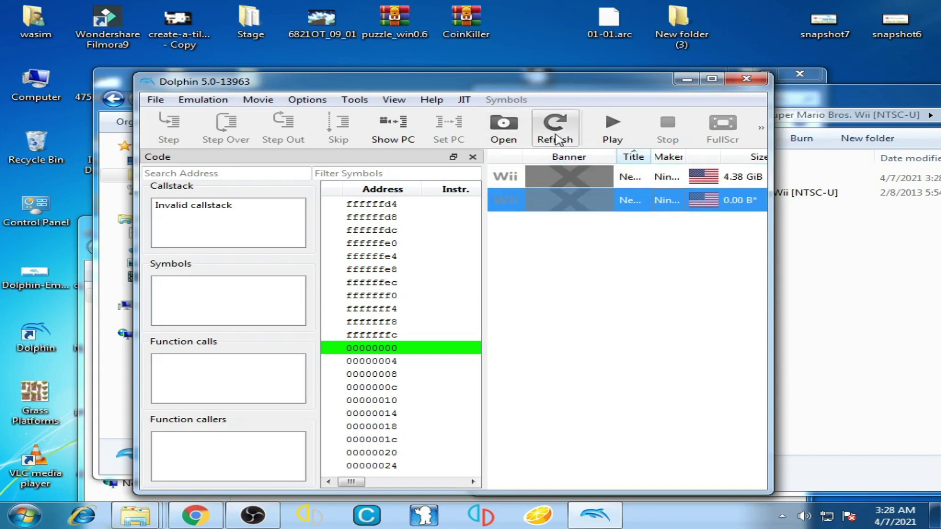
{"action": "left_click", "coordinate": [557, 141]}
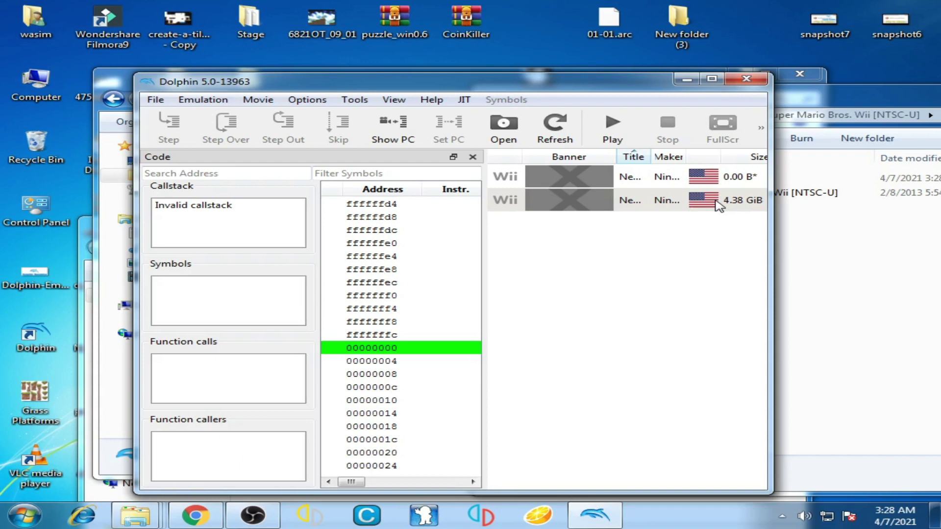
- Open the DATA\files folder of the extracted files on Local Disk (H:) in a new file explorer window
{"action": "left_click", "coordinate": [38, 87]}
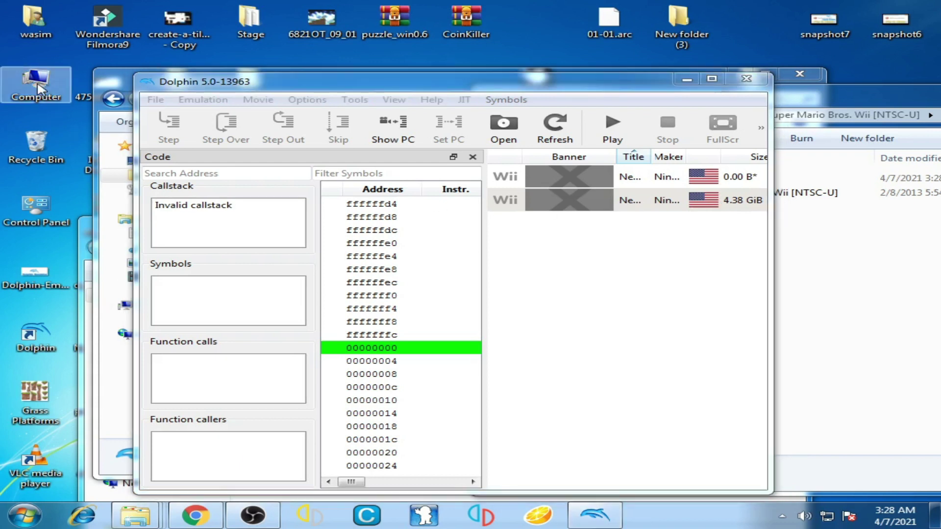
{"action": "double_click", "coordinate": [38, 87]}
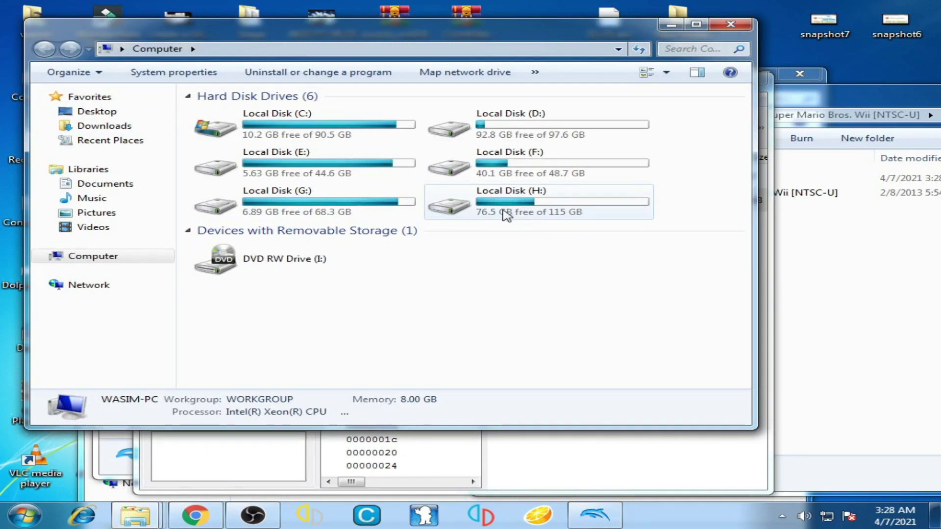
{"action": "double_click", "coordinate": [552, 208]}
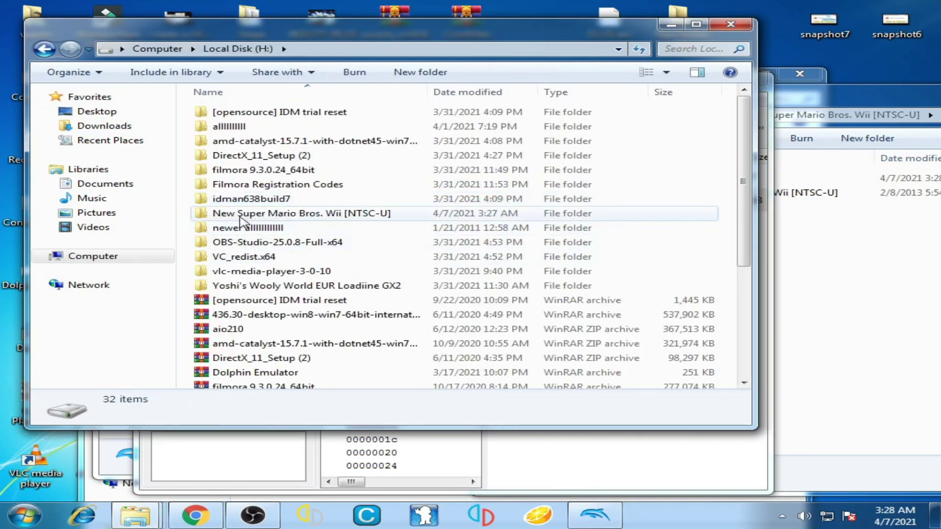
{"action": "double_click", "coordinate": [335, 215]}
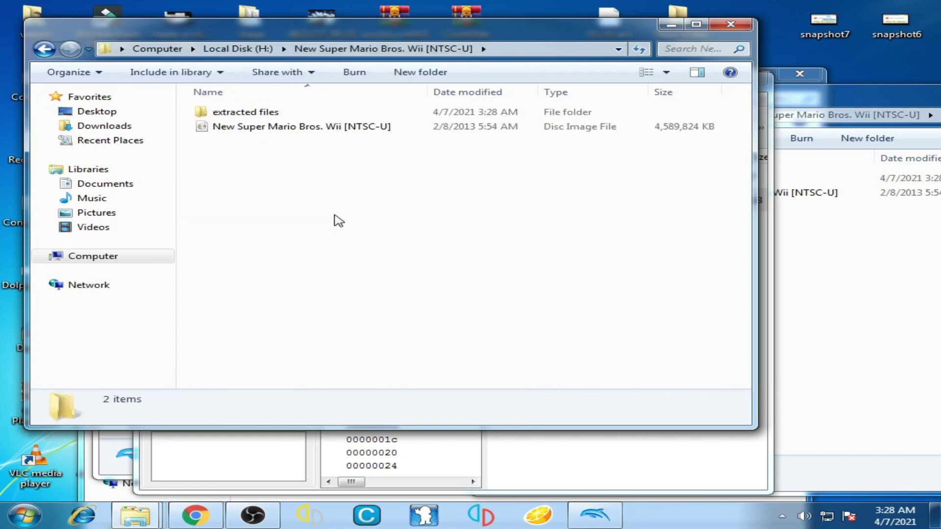
{"action": "left_click_drag", "start_coordinate": [257, 33], "coordinate": [389, 90]}
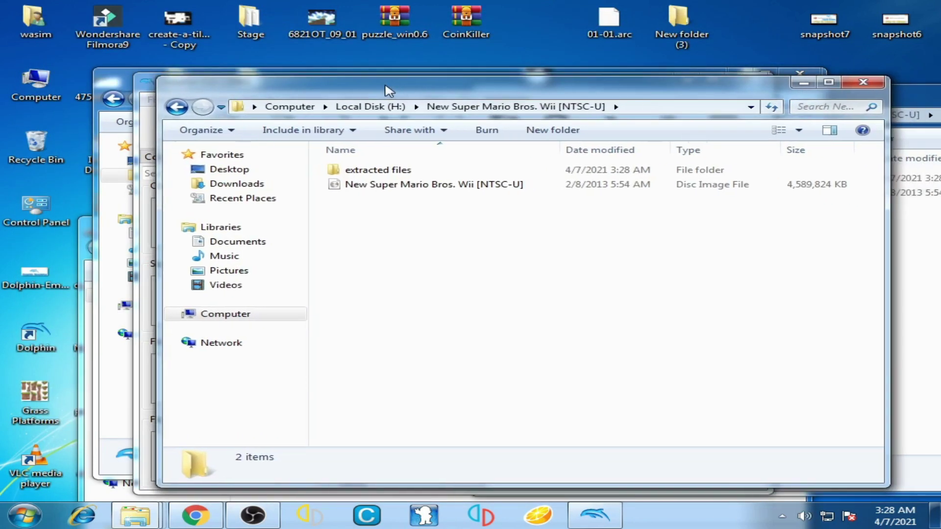
{"action": "double_click", "coordinate": [389, 171]}
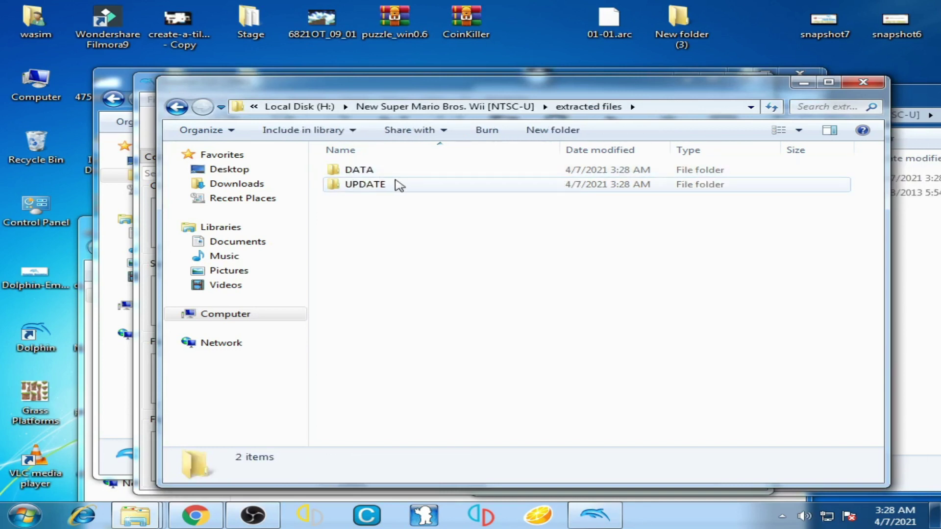
{"action": "double_click", "coordinate": [369, 175]}
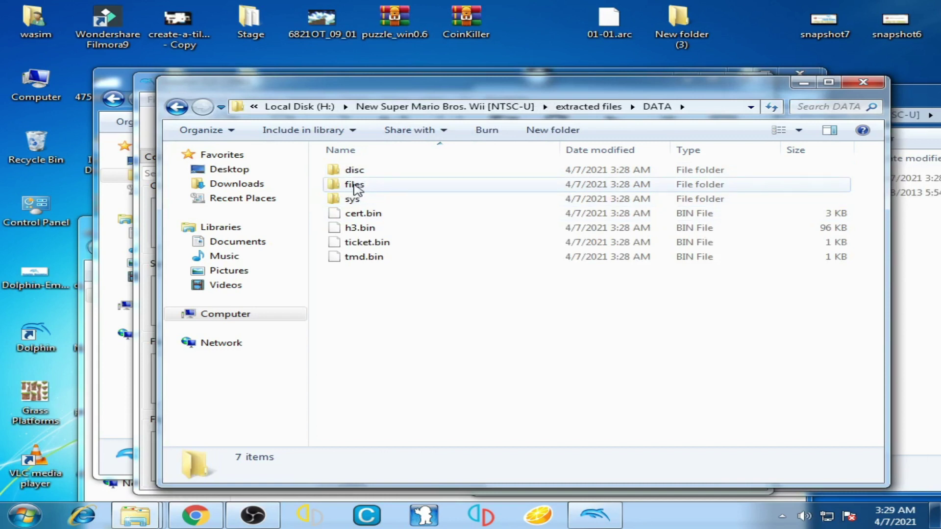
{"action": "double_click", "coordinate": [354, 185]}
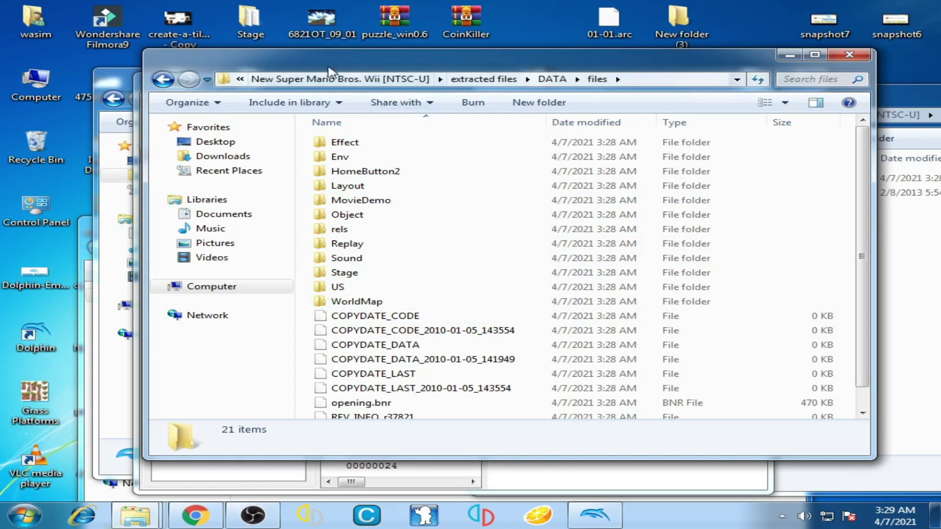
- Open the HarderMario folder of the Harder Mario Bros. Wii mod and place its window beside the extracted game files
{"action": "left_click_drag", "start_coordinate": [260, 54], "coordinate": [490, 46]}
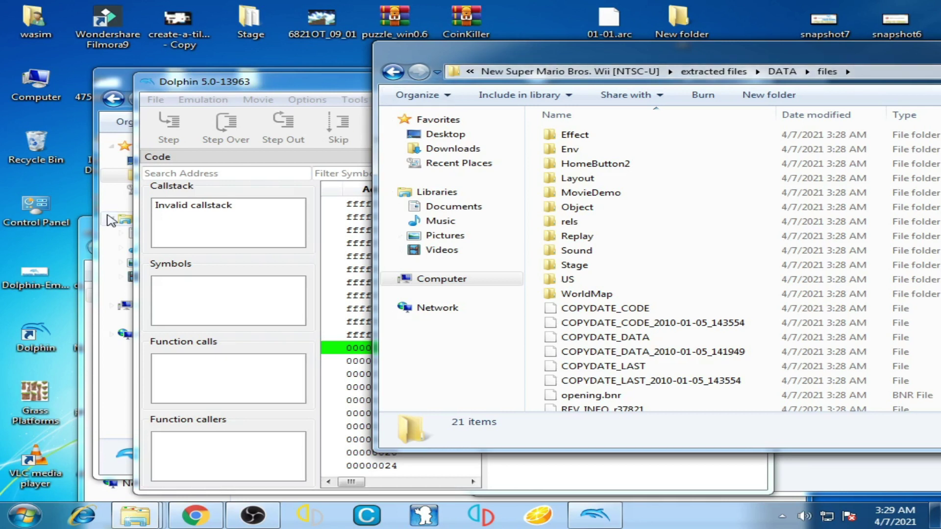
{"action": "left_click", "coordinate": [84, 229]}
{"action": "left_click_drag", "start_coordinate": [277, 233], "coordinate": [213, 173]}
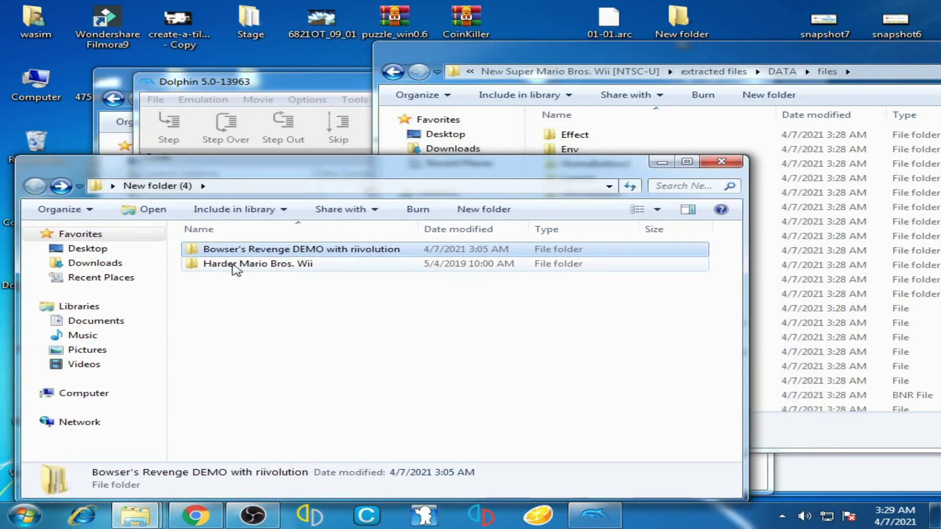
{"action": "mouse_move", "coordinate": [234, 267]}
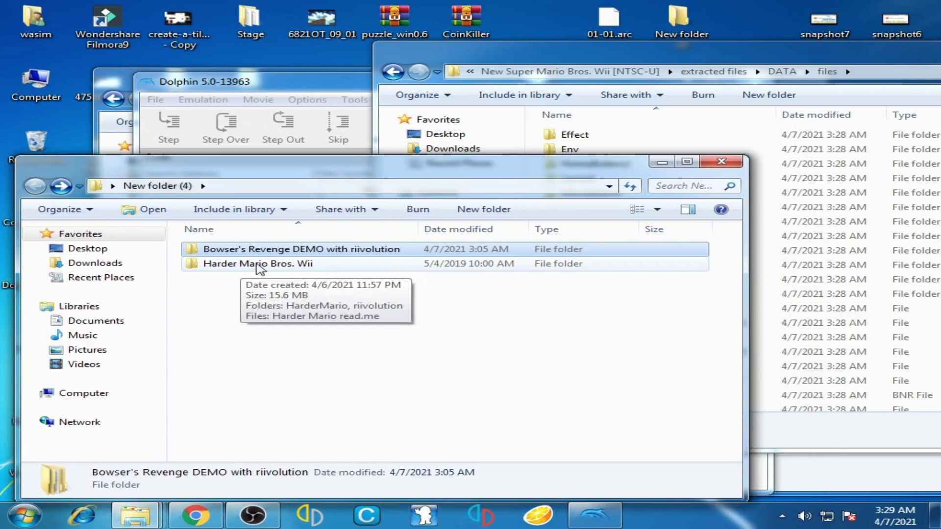
{"action": "double_click", "coordinate": [309, 268]}
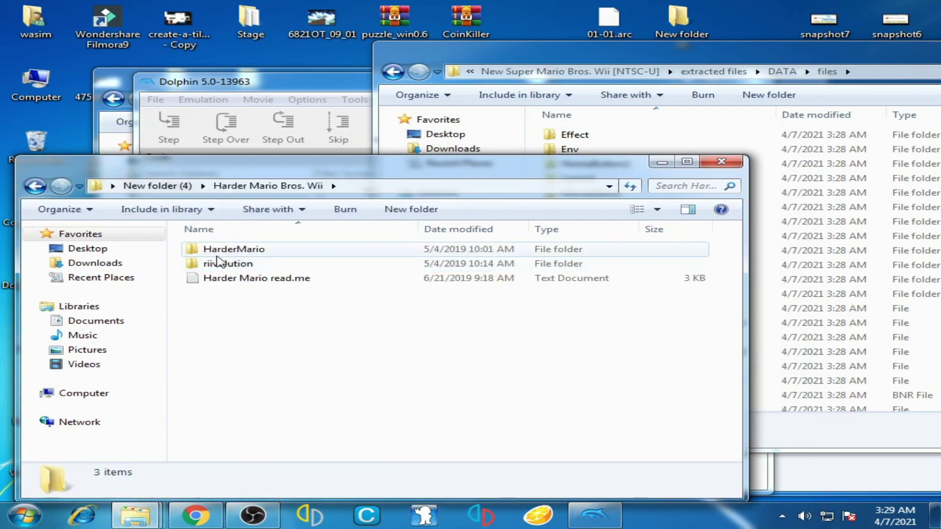
{"action": "double_click", "coordinate": [253, 253]}
{"action": "left_click_drag", "start_coordinate": [387, 164], "coordinate": [326, 124]}
{"action": "left_click_drag", "start_coordinate": [455, 72], "coordinate": [530, 141]}
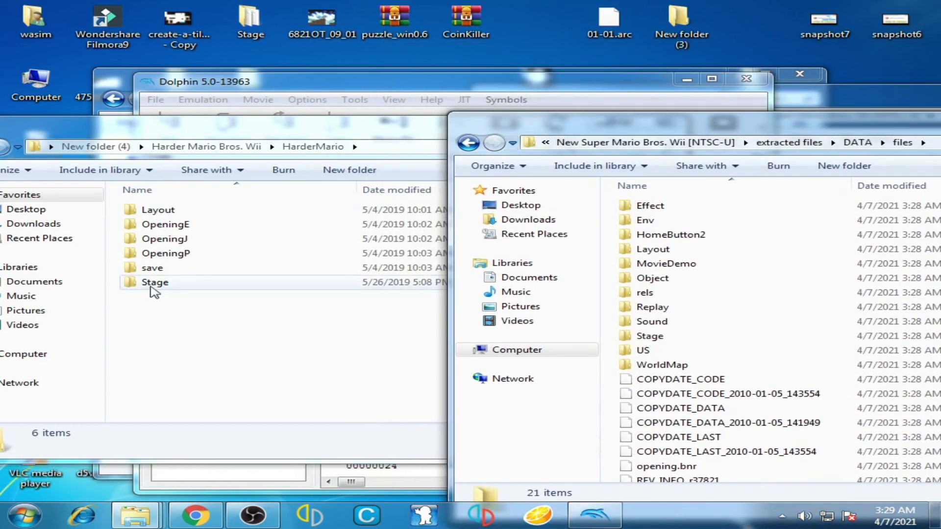
- Copy the mod's Stage folder into the extracted DATA\files folder, merging folders including Texture and replacing all conflicting files
{"action": "left_click", "coordinate": [155, 284]}
{"action": "right_click", "coordinate": [156, 285]}
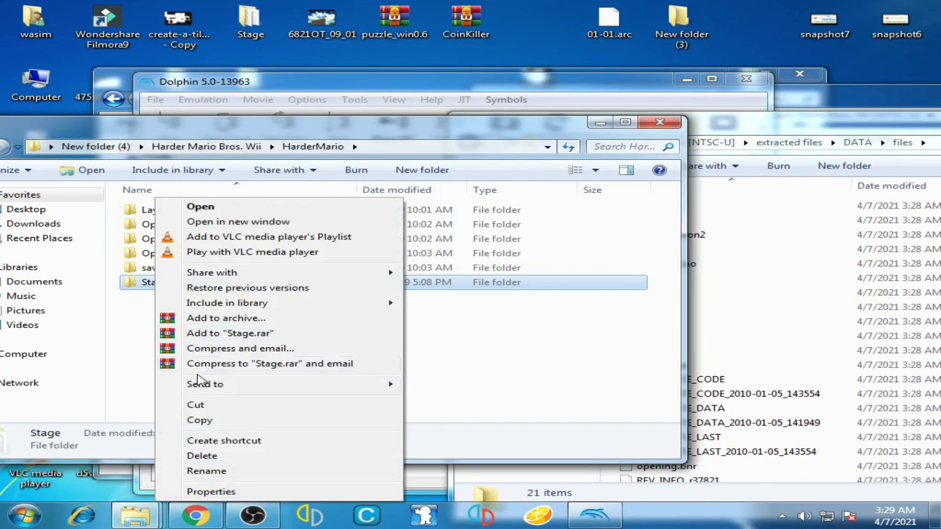
{"action": "left_click", "coordinate": [197, 420]}
{"action": "left_click", "coordinate": [715, 338]}
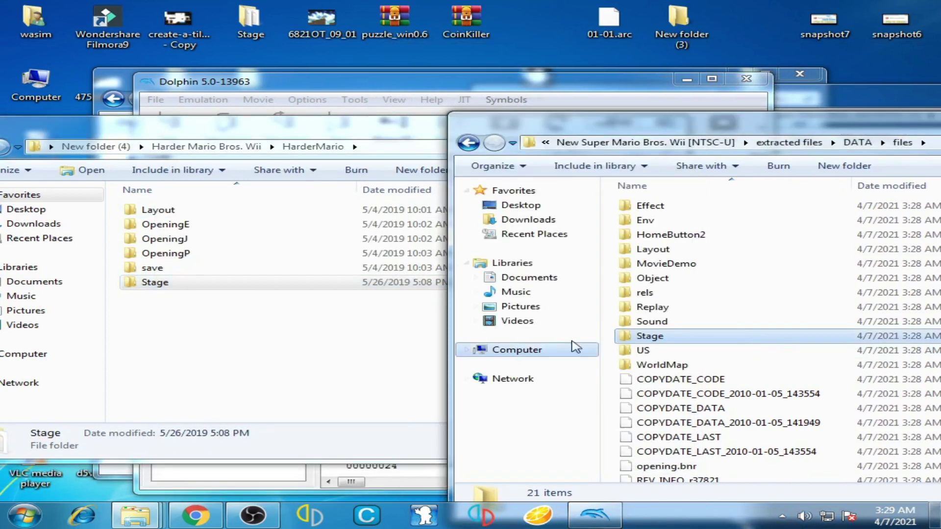
{"action": "right_click", "coordinate": [610, 364]}
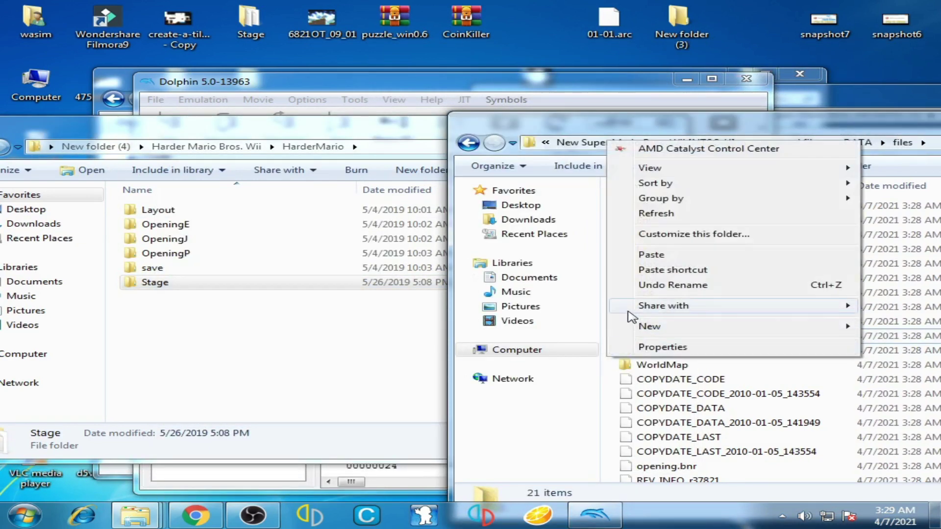
{"action": "left_click", "coordinate": [641, 257]}
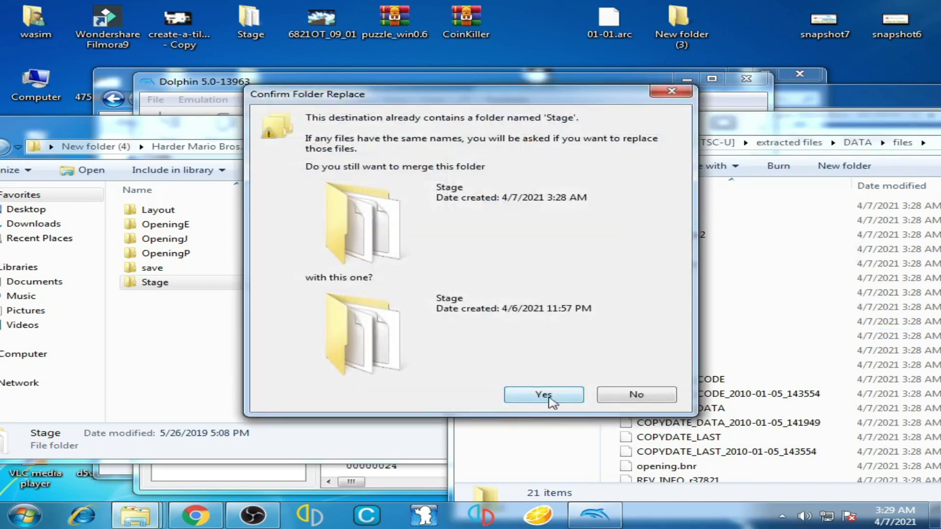
{"action": "left_click", "coordinate": [537, 397]}
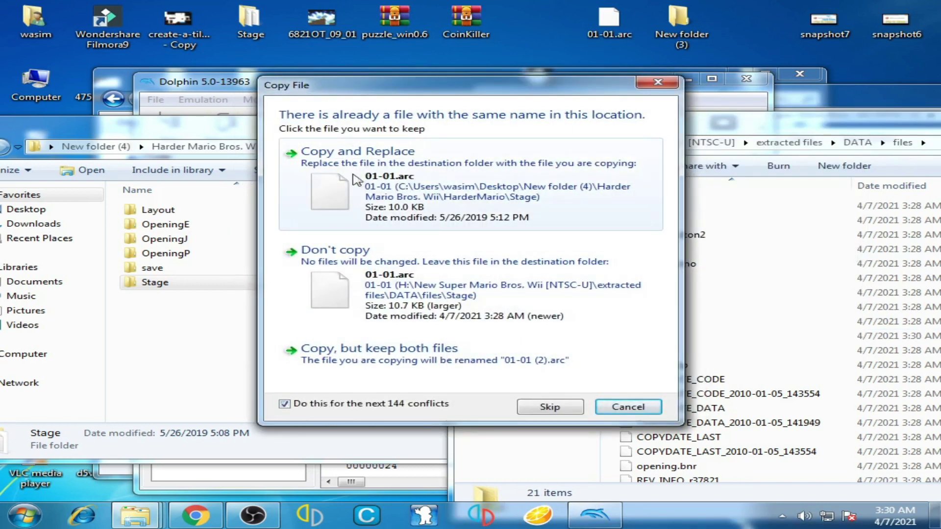
{"action": "left_click", "coordinate": [415, 174]}
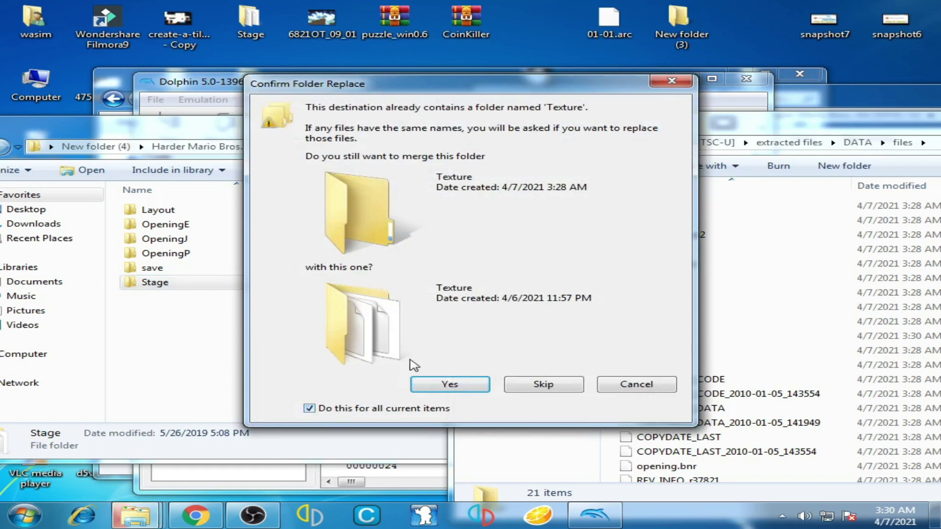
{"action": "left_click", "coordinate": [450, 386]}
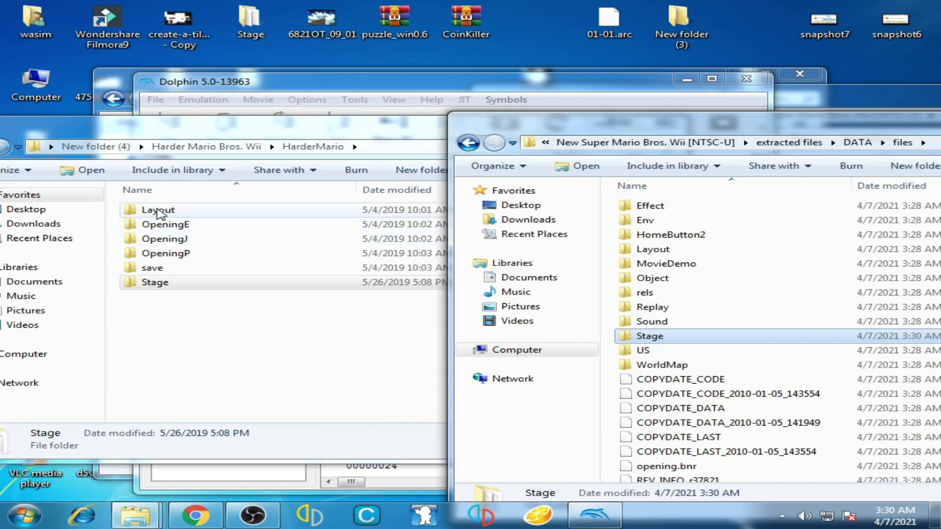
- Copy preGame and textures from the mod's Layout folder into DATA\files\Layout, merging the folders and replacing all conflicting files
{"action": "double_click", "coordinate": [157, 211]}
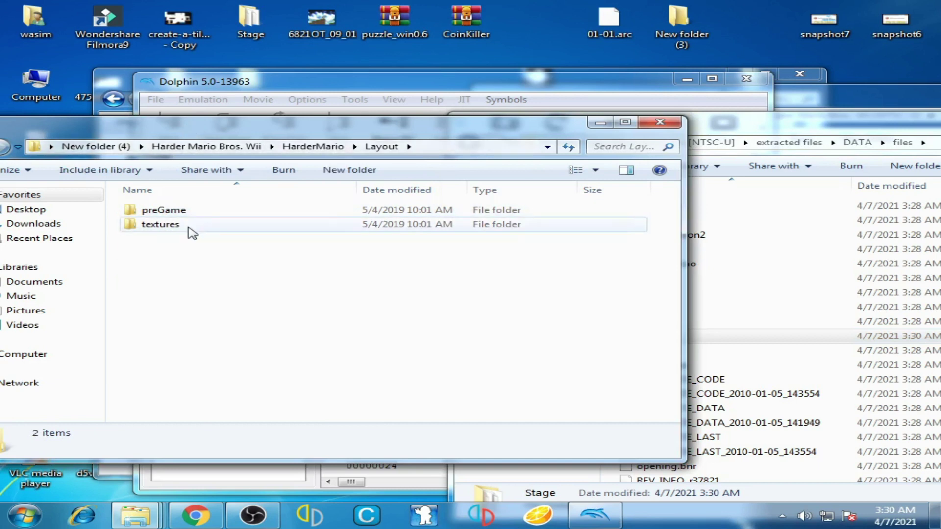
{"action": "left_click_drag", "start_coordinate": [152, 248], "coordinate": [158, 214]}
{"action": "right_click", "coordinate": [168, 214]}
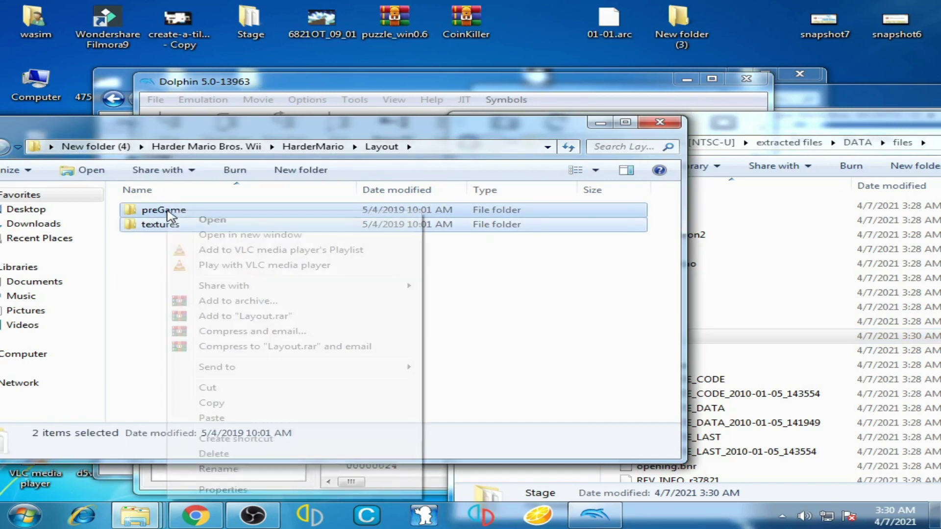
{"action": "left_click", "coordinate": [237, 403]}
{"action": "left_click", "coordinate": [767, 327]}
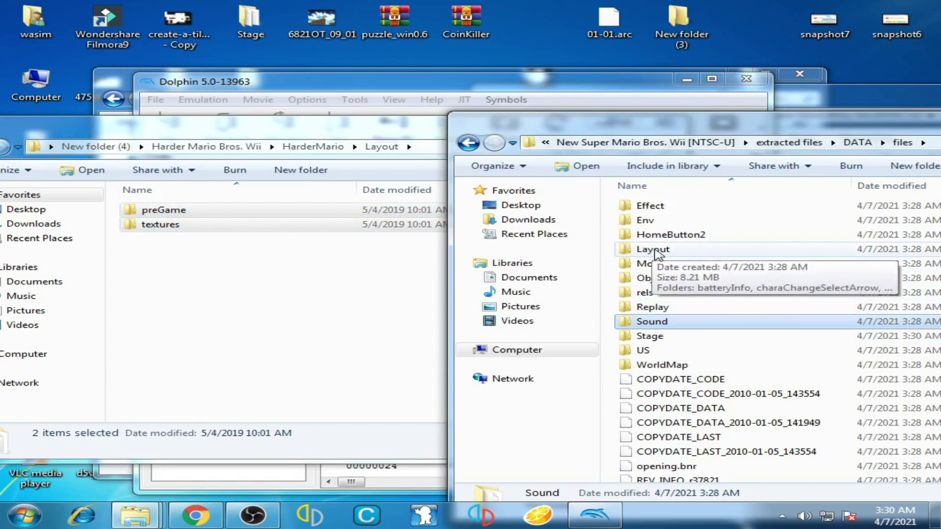
{"action": "double_click", "coordinate": [658, 250]}
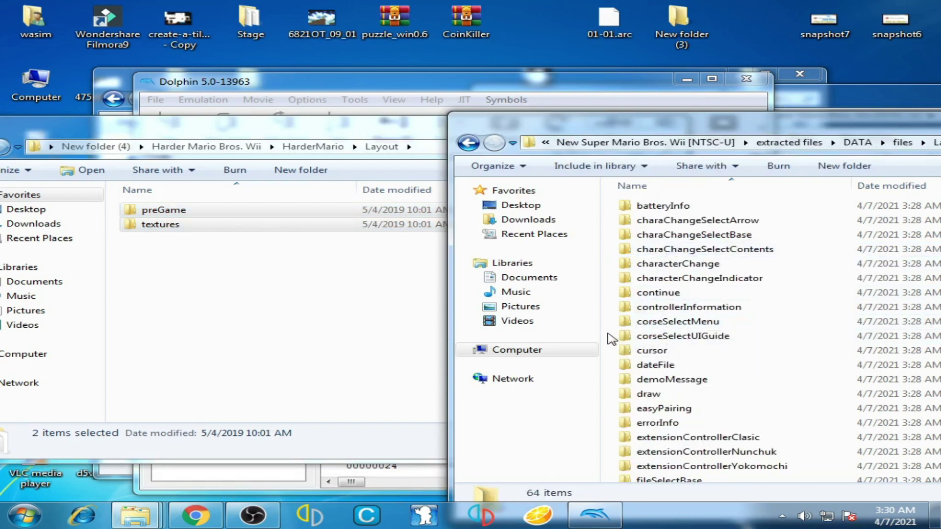
{"action": "right_click", "coordinate": [610, 335]}
{"action": "left_click", "coordinate": [649, 231]}
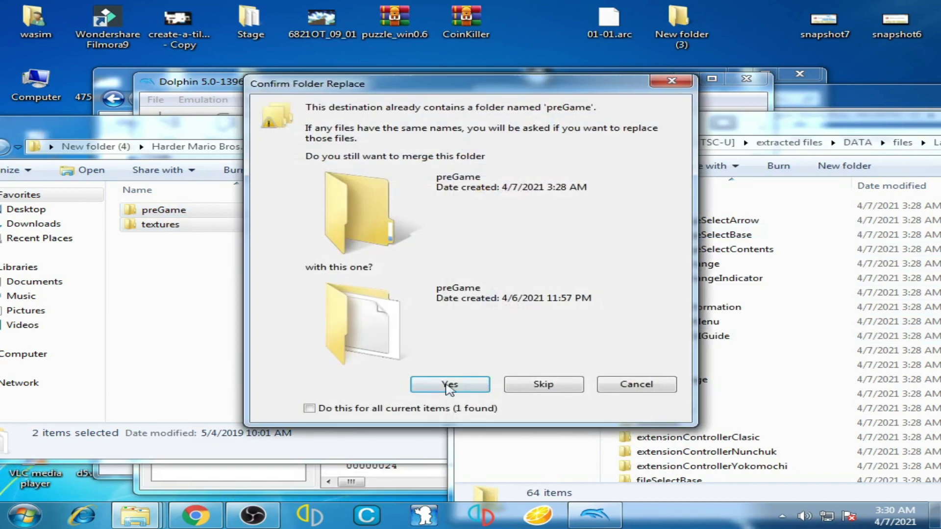
{"action": "left_click", "coordinate": [314, 409]}
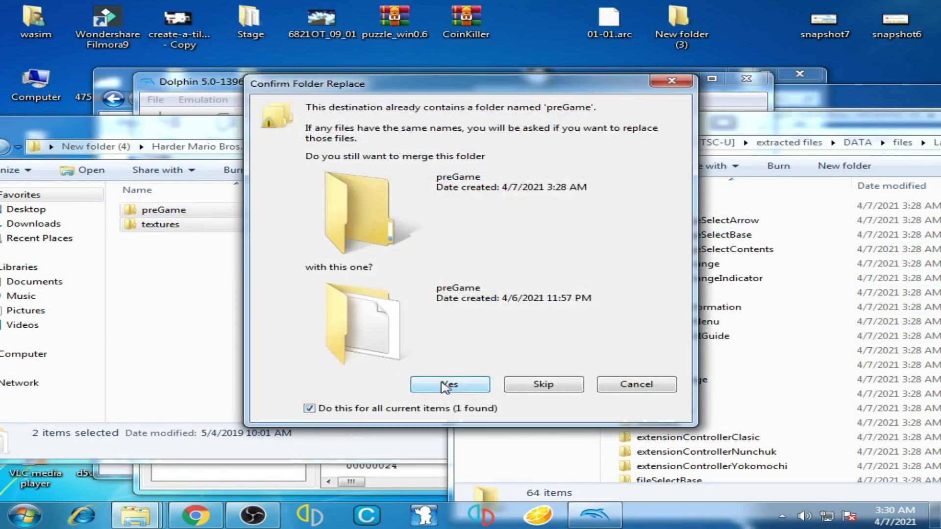
{"action": "left_click", "coordinate": [448, 385]}
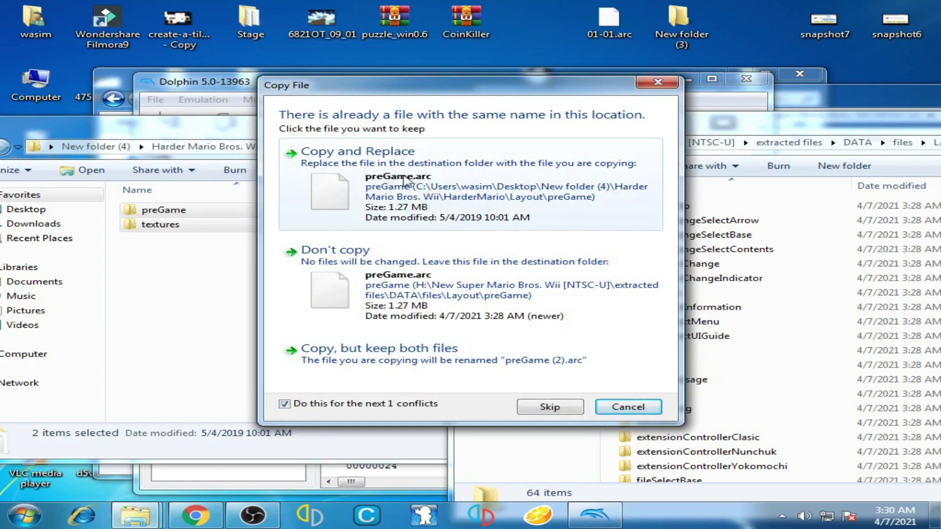
{"action": "left_click", "coordinate": [411, 183]}
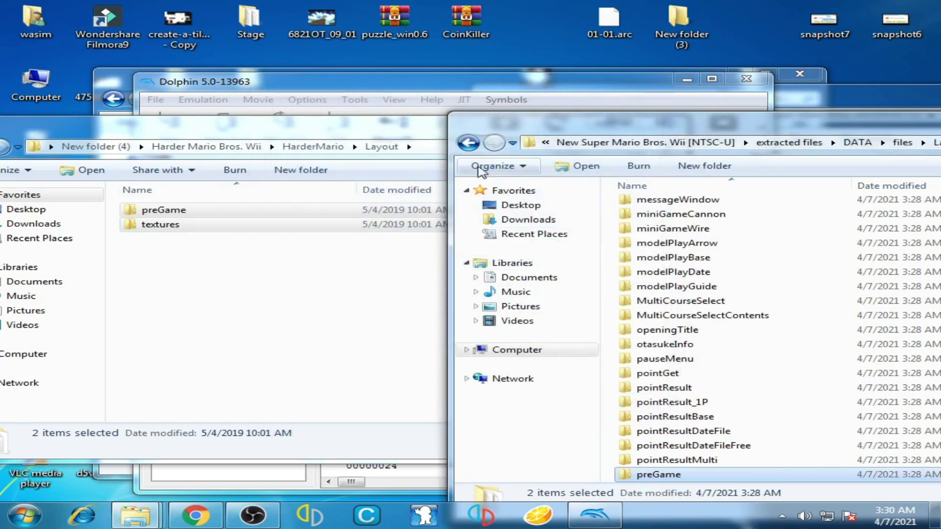
{"action": "left_click", "coordinate": [470, 143]}
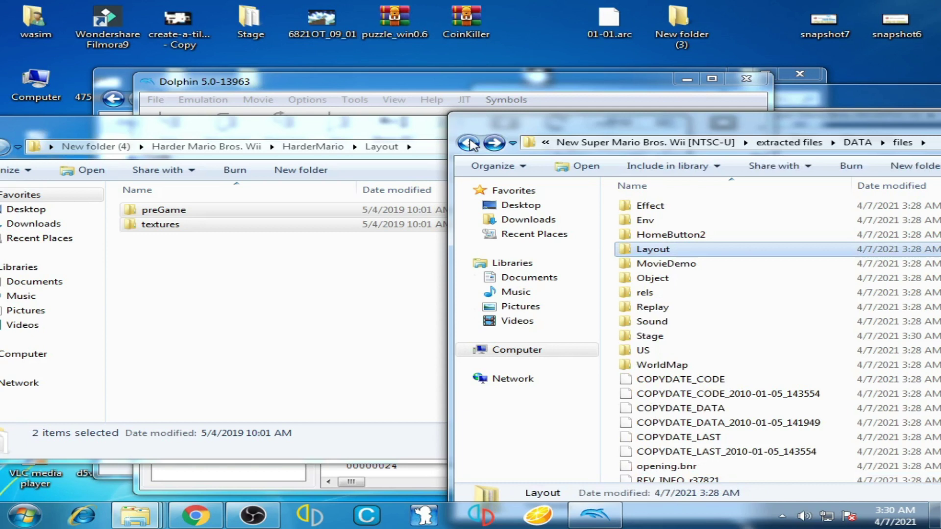
- Copy openingTitle.arc from the mod's OpeningE folder to the clipboard
{"action": "left_click_drag", "start_coordinate": [202, 141], "coordinate": [299, 131]}
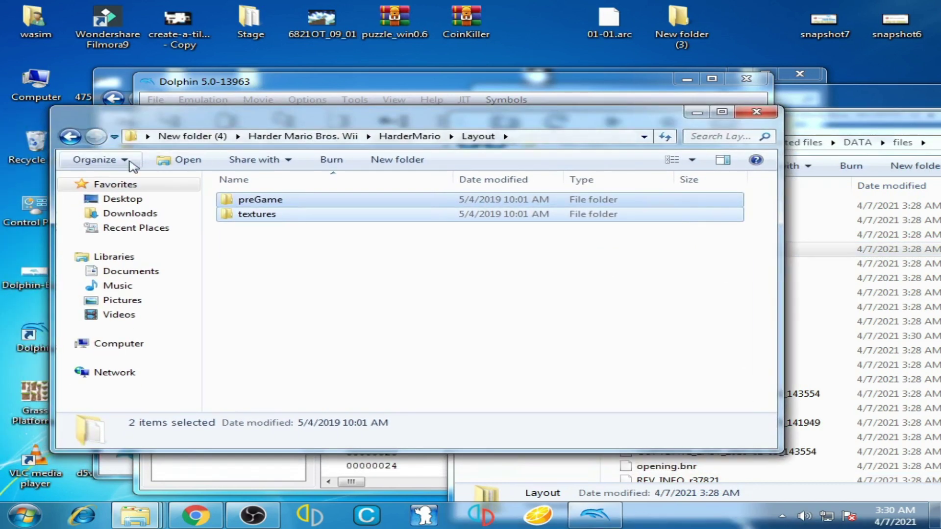
{"action": "left_click", "coordinate": [70, 137]}
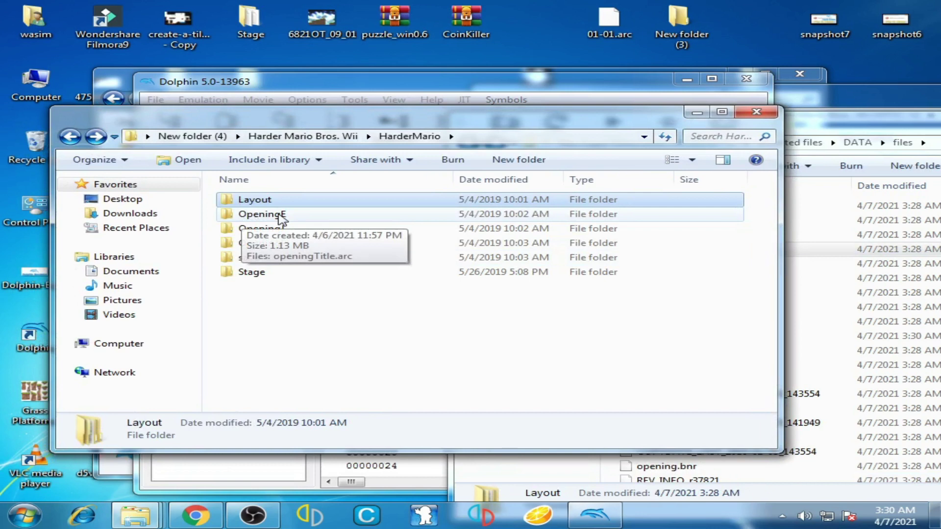
{"action": "double_click", "coordinate": [262, 215]}
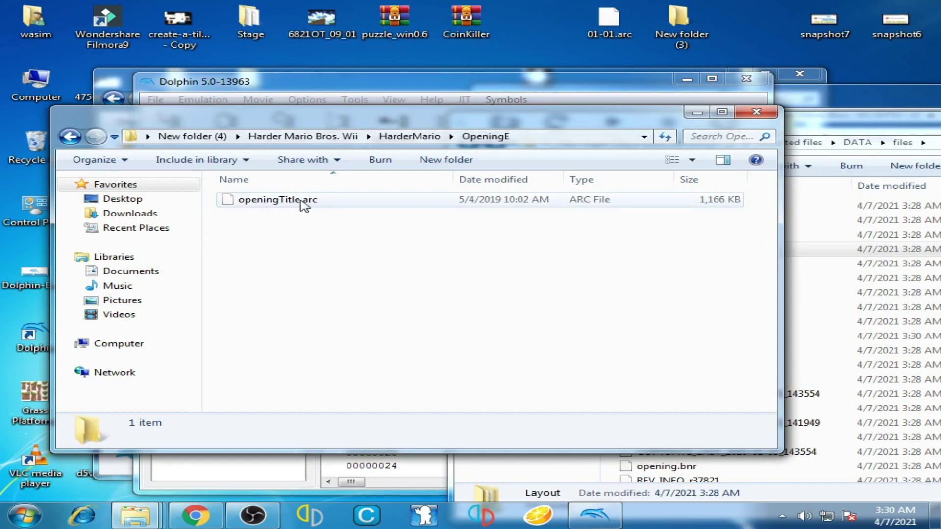
{"action": "left_click", "coordinate": [299, 201]}
{"action": "right_click", "coordinate": [300, 200]}
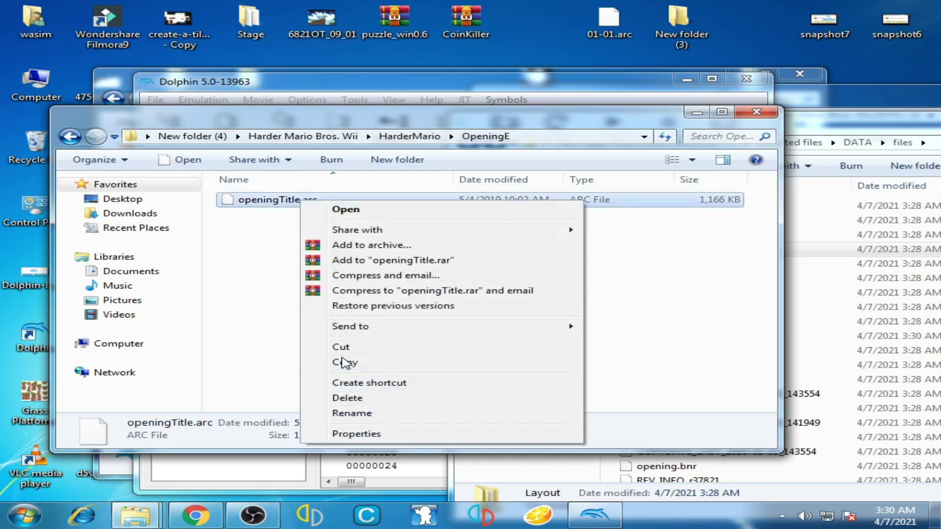
{"action": "left_click", "coordinate": [332, 362]}
- Paste openingTitle.arc into the extracted game's US\Layout\openingTitle folder, replacing the existing file
{"action": "left_click", "coordinate": [846, 309]}
{"action": "left_click_drag", "start_coordinate": [774, 129], "coordinate": [757, 76]}
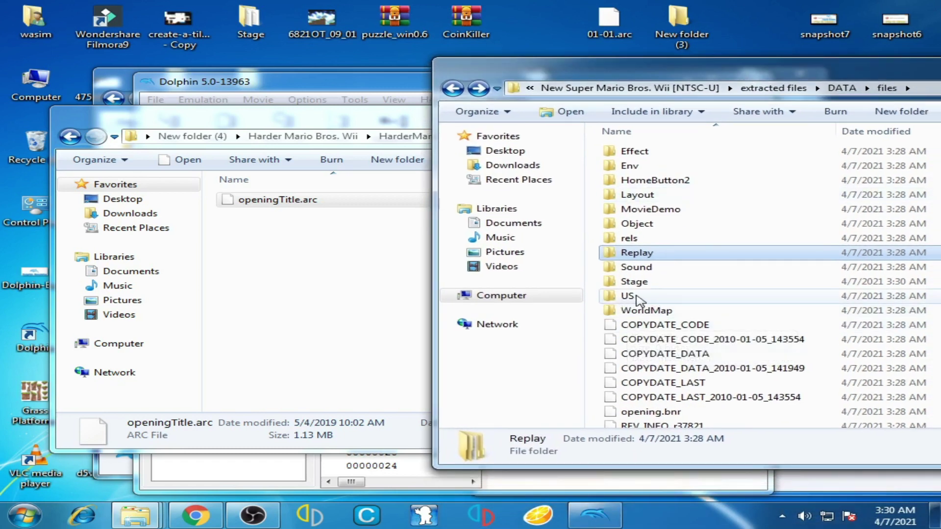
{"action": "double_click", "coordinate": [627, 298]}
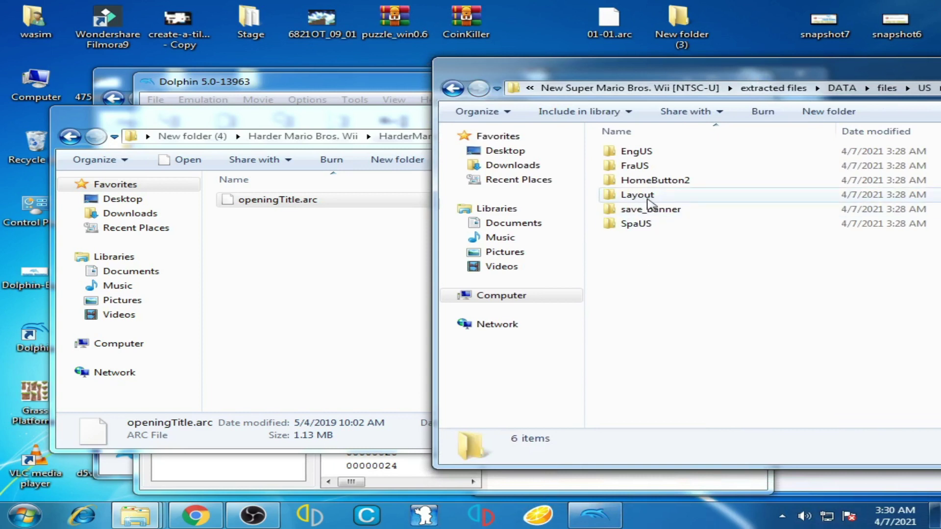
{"action": "double_click", "coordinate": [638, 195]}
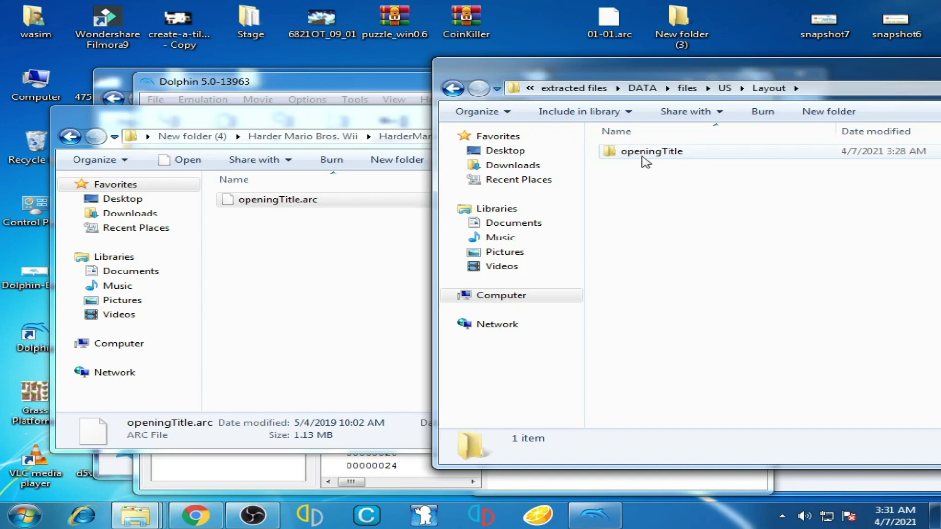
{"action": "double_click", "coordinate": [675, 162]}
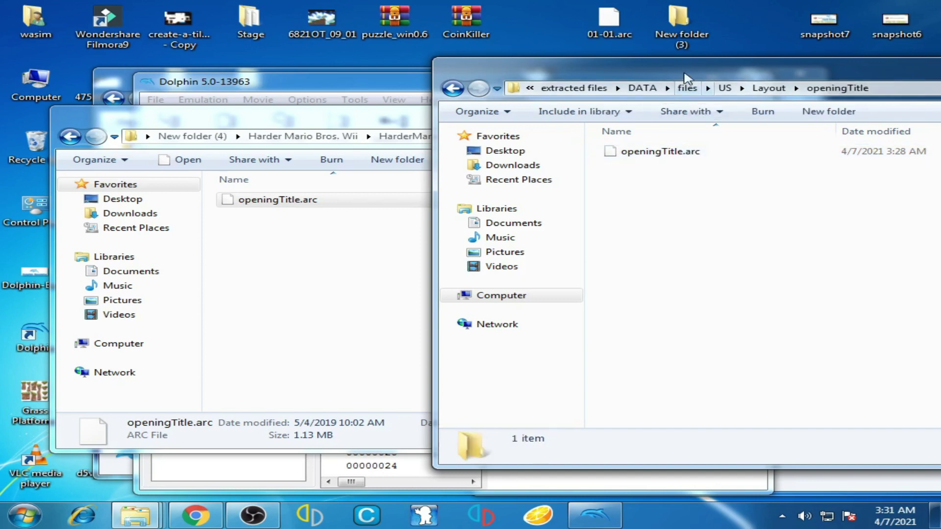
{"action": "left_click_drag", "start_coordinate": [685, 77], "coordinate": [608, 66]}
{"action": "right_click", "coordinate": [635, 222]}
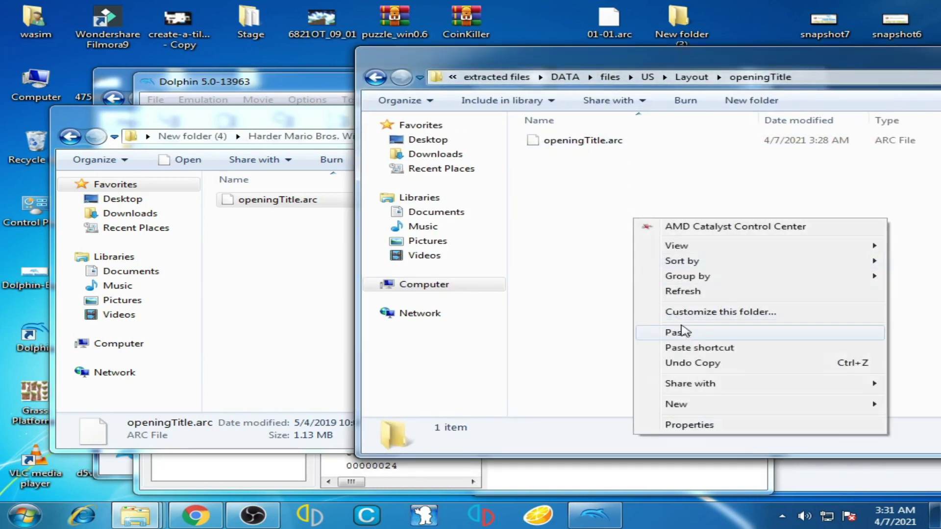
{"action": "left_click", "coordinate": [683, 334]}
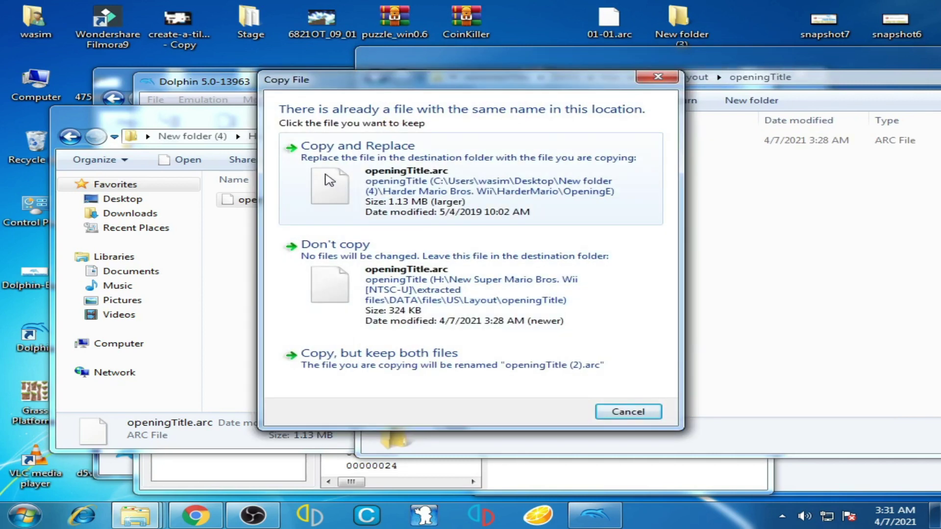
{"action": "left_click", "coordinate": [421, 189]}
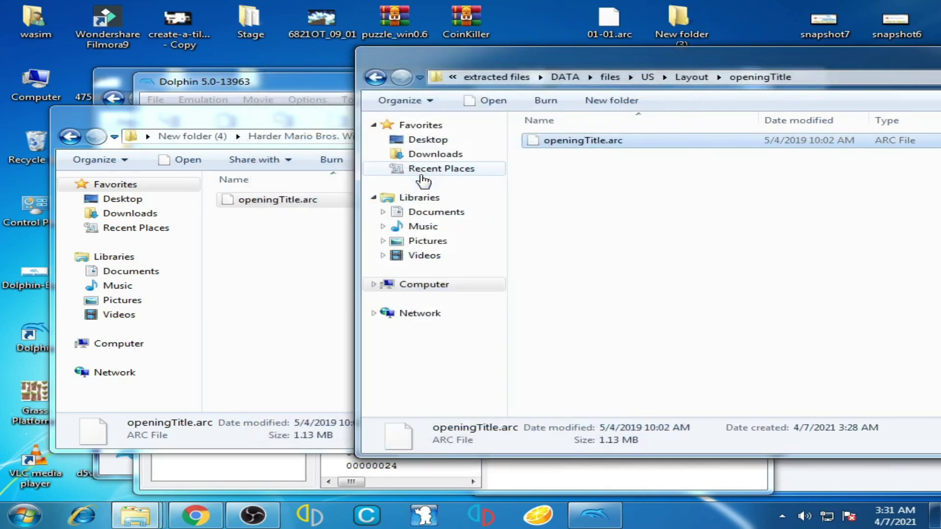
- Return the game's explorer window to DATA\files and the mod's window to the Harder Mario Bros. Wii folder
{"action": "left_click", "coordinate": [375, 78]}
{"action": "left_click", "coordinate": [375, 78]}
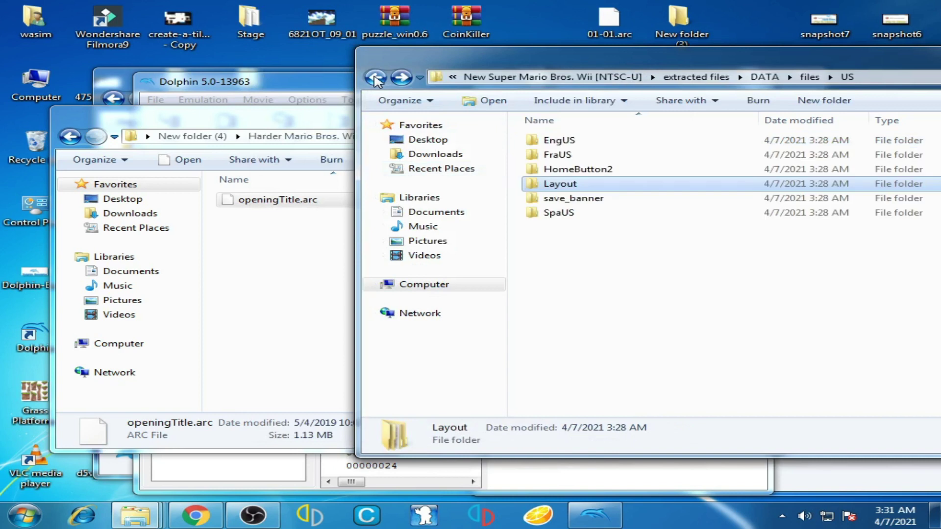
{"action": "left_click", "coordinate": [375, 78]}
{"action": "left_click_drag", "start_coordinate": [531, 49], "coordinate": [486, 55]}
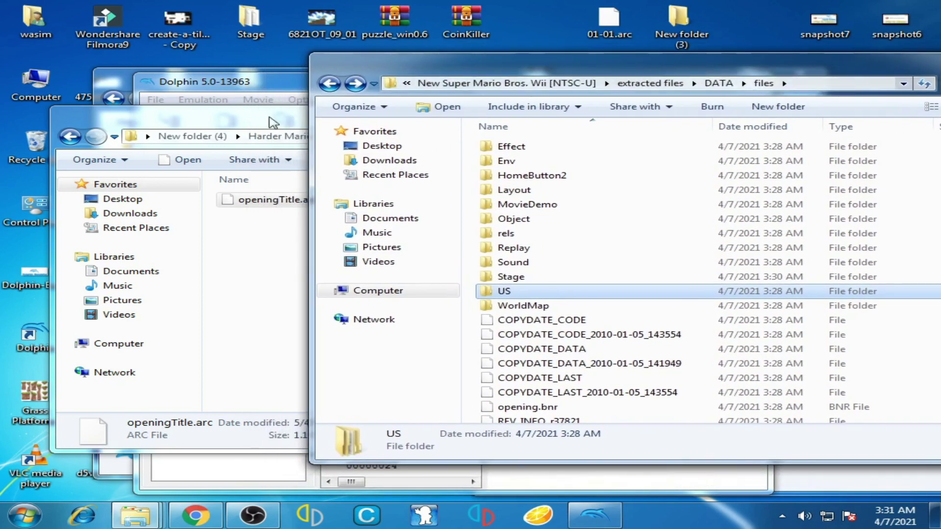
{"action": "left_click", "coordinate": [72, 137]}
{"action": "left_click", "coordinate": [71, 137]}
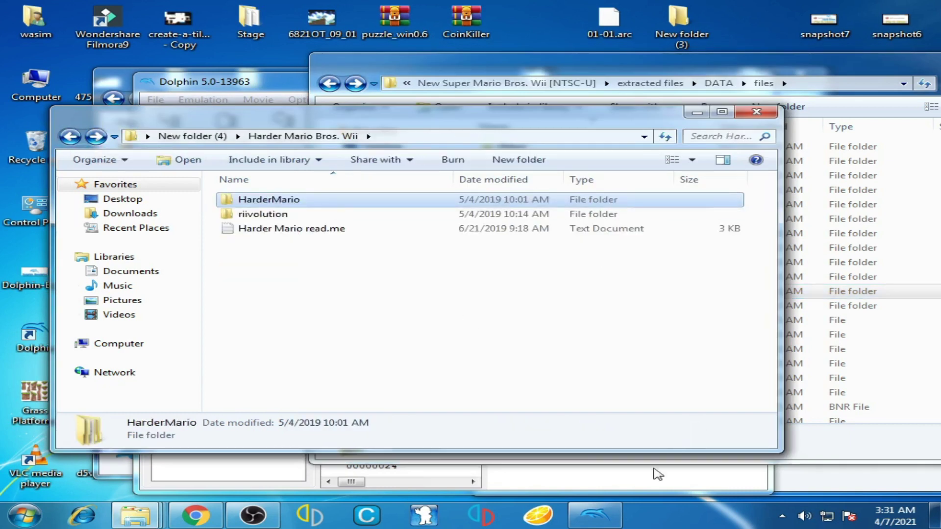
- Switch to Dolphin, launch the first New Super Mario Bros. Wii entry, and start a new game in file 1
{"action": "left_click", "coordinate": [595, 515]}
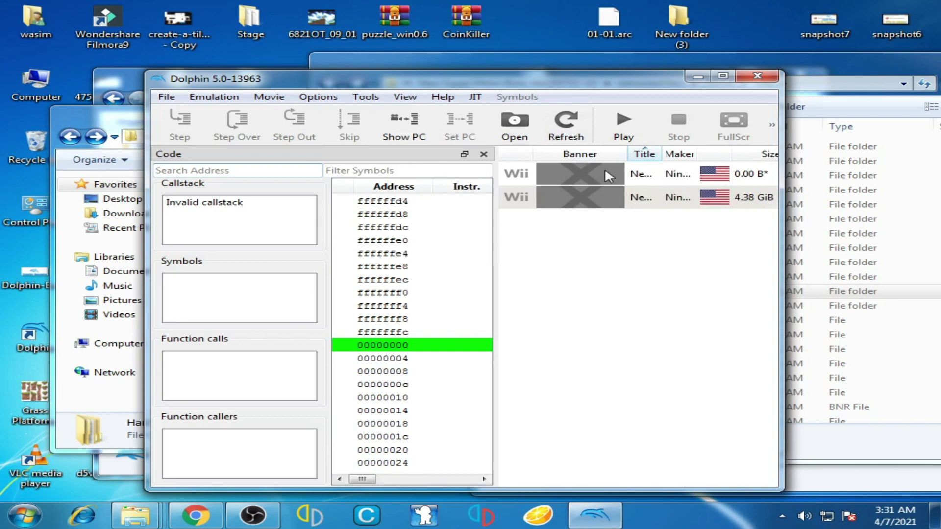
{"action": "double_click", "coordinate": [655, 177]}
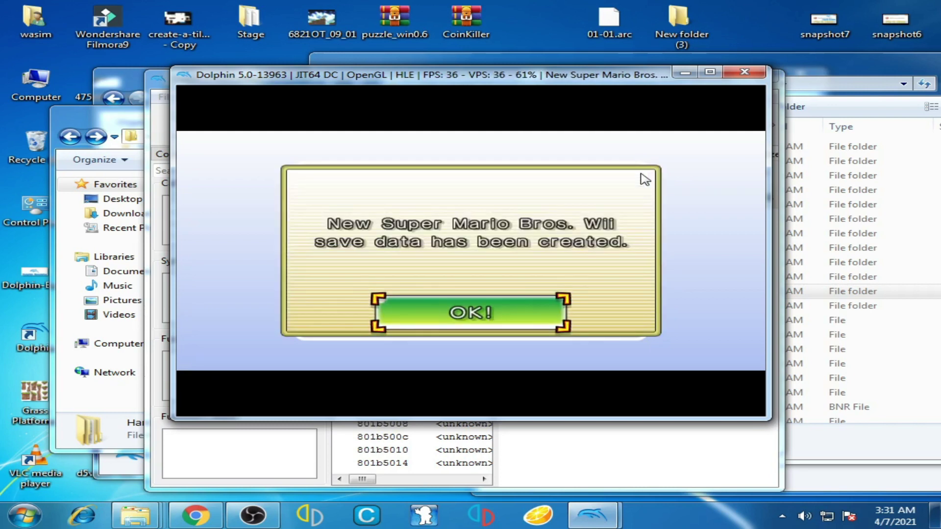
{"action": "key", "text": "2"}
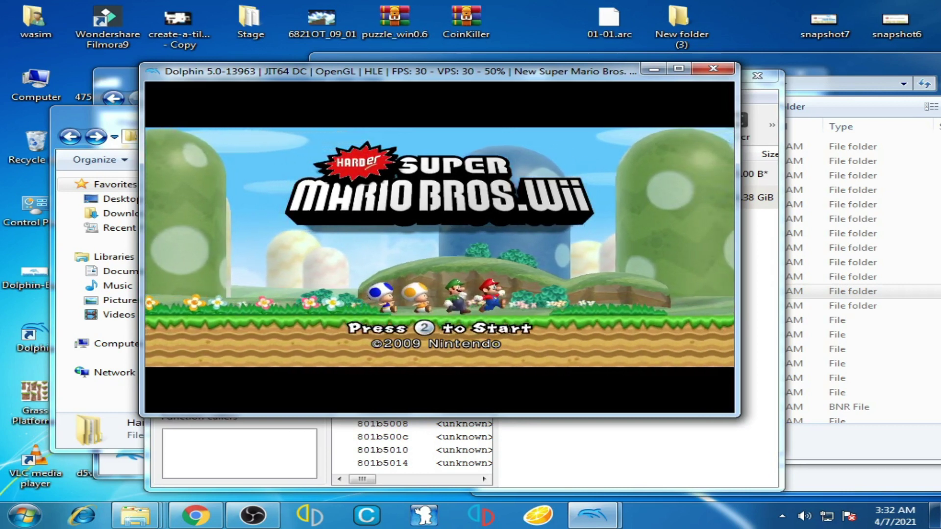
{"action": "key", "text": "2"}
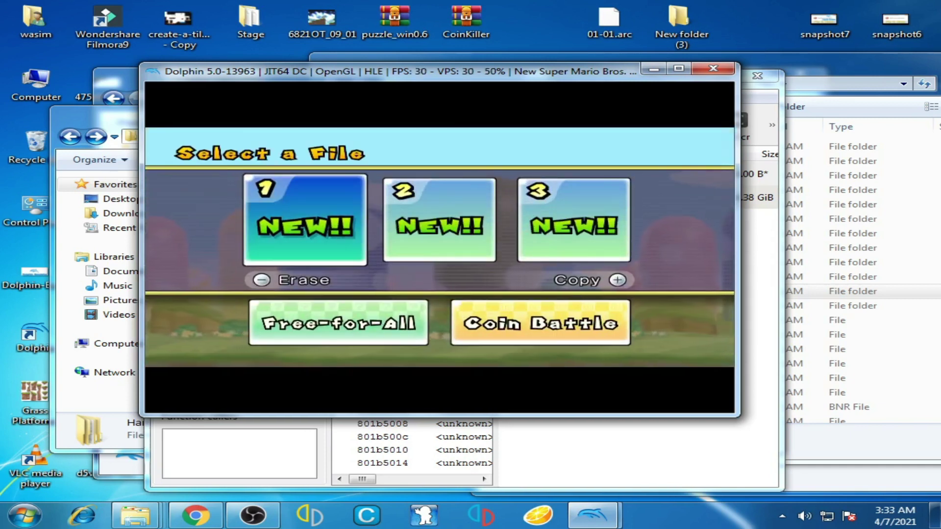
{"action": "key", "text": "2"}
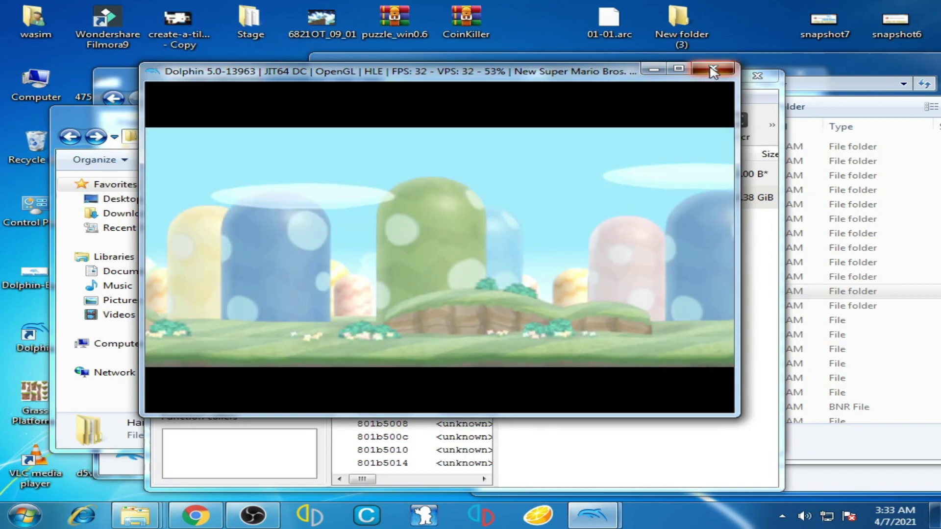
- Stop the running game and move the Dolphin window aside to uncover the mod's explorer window
{"action": "left_click", "coordinate": [713, 68]}
{"action": "left_click", "coordinate": [451, 263]}
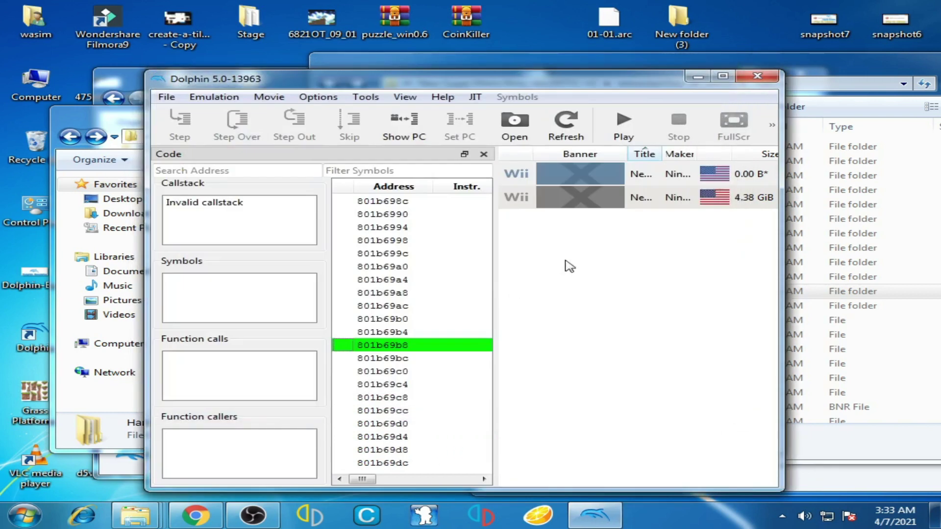
{"action": "left_click_drag", "start_coordinate": [463, 84], "coordinate": [494, 88]}
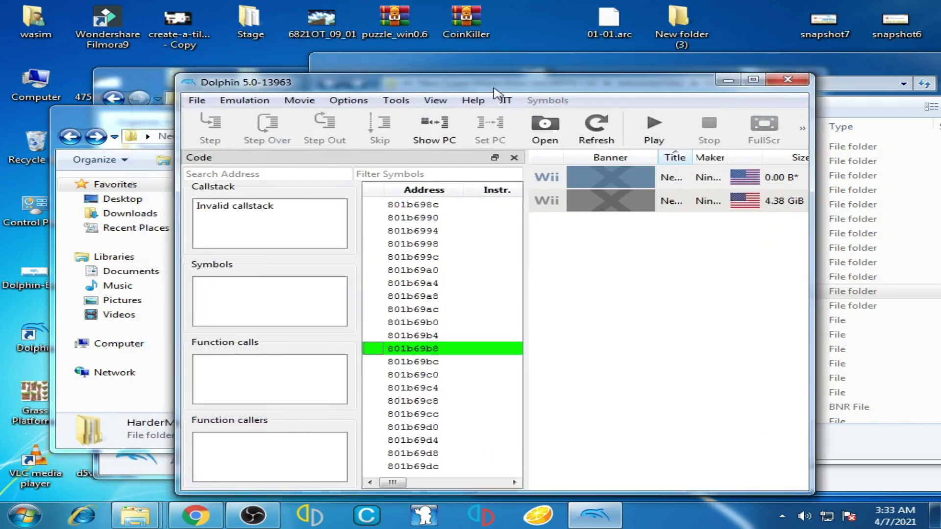
{"action": "left_click_drag", "start_coordinate": [681, 93], "coordinate": [601, 99]}
{"action": "left_click", "coordinate": [784, 64]}
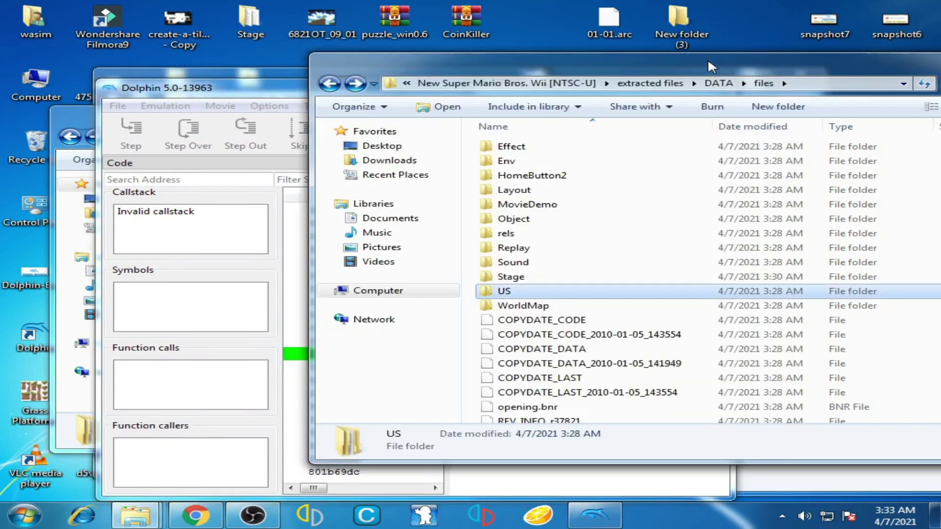
{"action": "left_click_drag", "start_coordinate": [240, 98], "coordinate": [458, 113]}
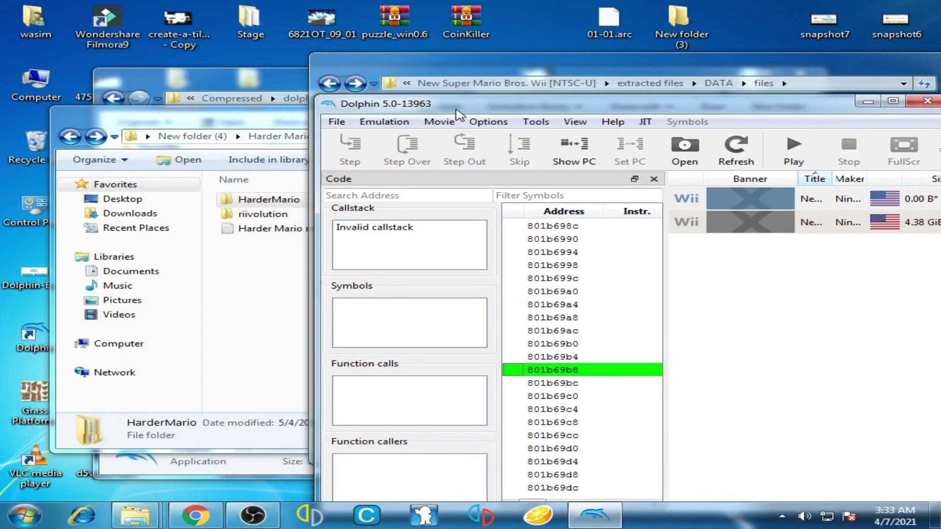
- Go from the Harder Mario Bros. Wii folder to the inner Bowser's Revenge DEMO with riivolution folder in New folder (4)
{"action": "left_click", "coordinate": [265, 287]}
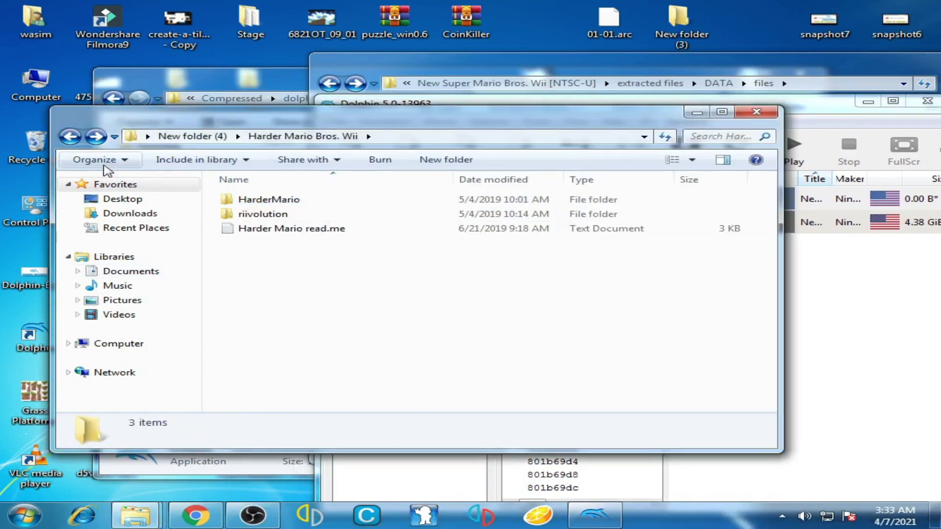
{"action": "left_click", "coordinate": [78, 135]}
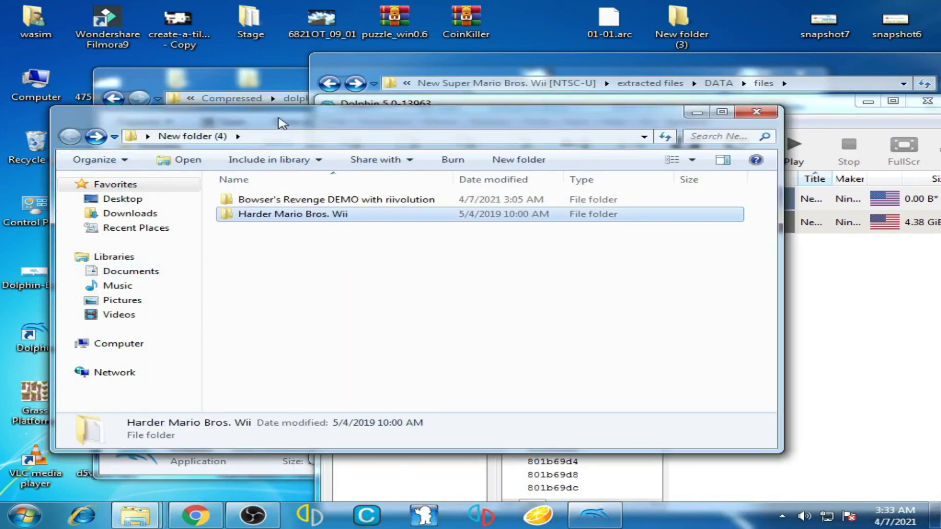
{"action": "left_click_drag", "start_coordinate": [279, 122], "coordinate": [289, 39]}
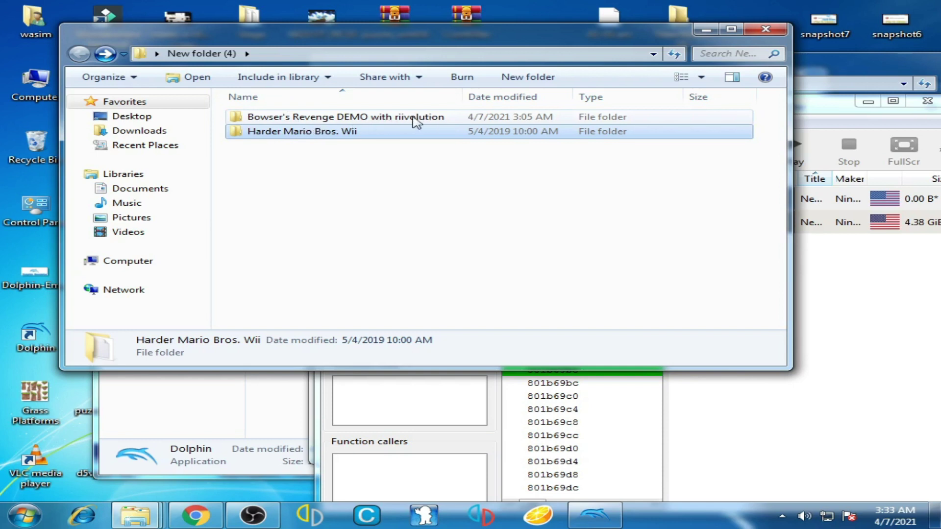
{"action": "left_click_drag", "start_coordinate": [372, 33], "coordinate": [364, 100]}
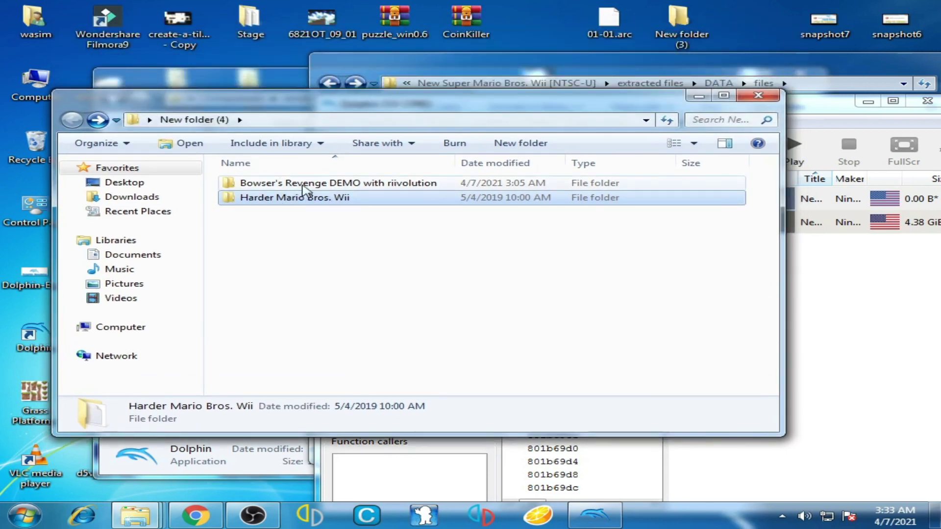
{"action": "double_click", "coordinate": [303, 185]}
{"action": "double_click", "coordinate": [306, 186]}
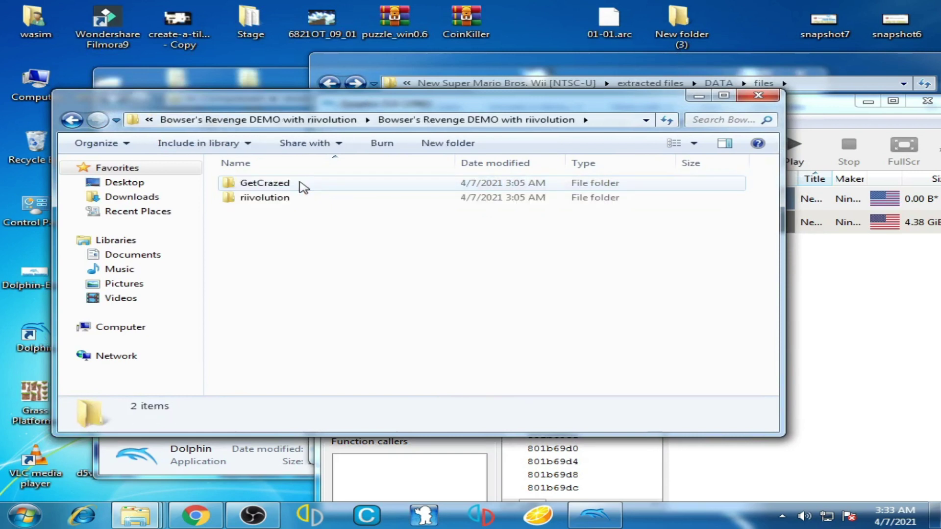
- Arrange the windows so the Bowser's Revenge folder and the extracted game's DATA\files folder are both accessible, with Dolphin below
{"action": "left_click_drag", "start_coordinate": [453, 109], "coordinate": [395, 106]}
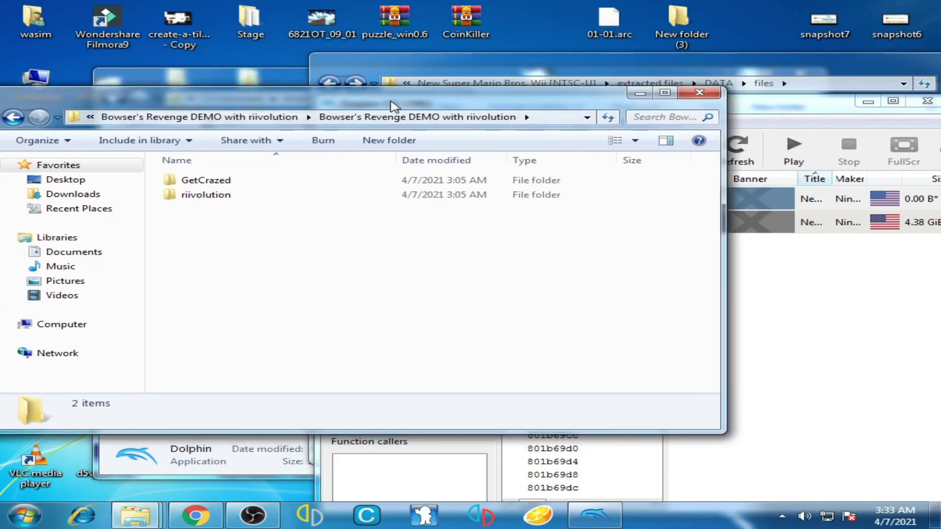
{"action": "left_click_drag", "start_coordinate": [766, 111], "coordinate": [512, 261]}
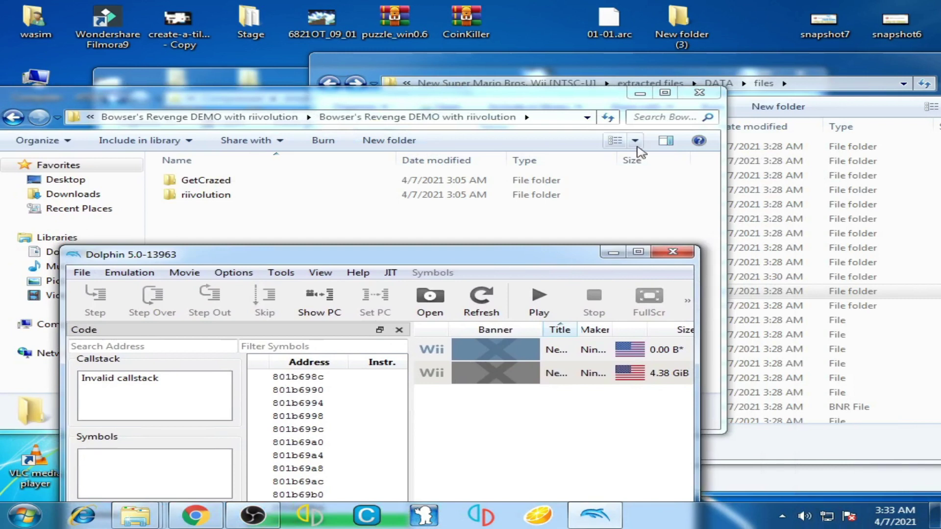
{"action": "left_click_drag", "start_coordinate": [751, 69], "coordinate": [793, 81]}
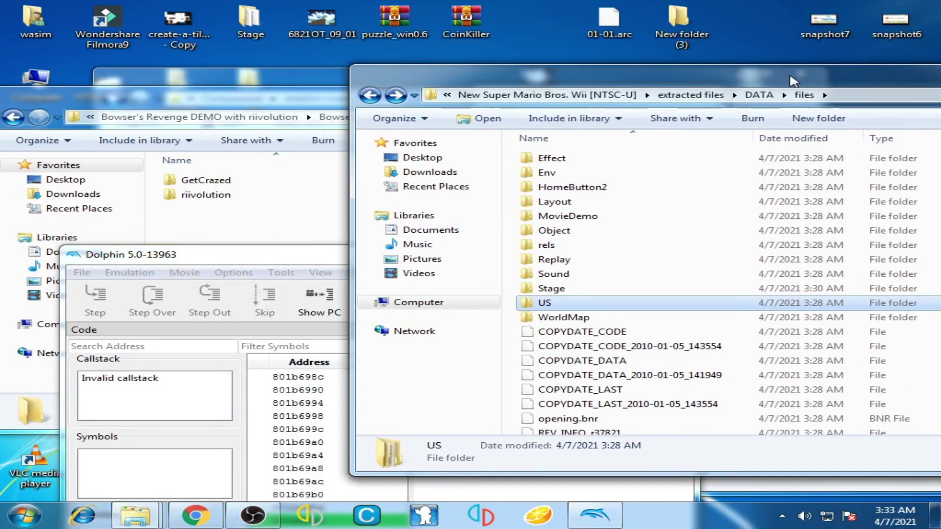
- Copy the Stage folder from the Bowser's Revenge mod's GetCrazed folder to the clipboard
{"action": "double_click", "coordinate": [203, 183]}
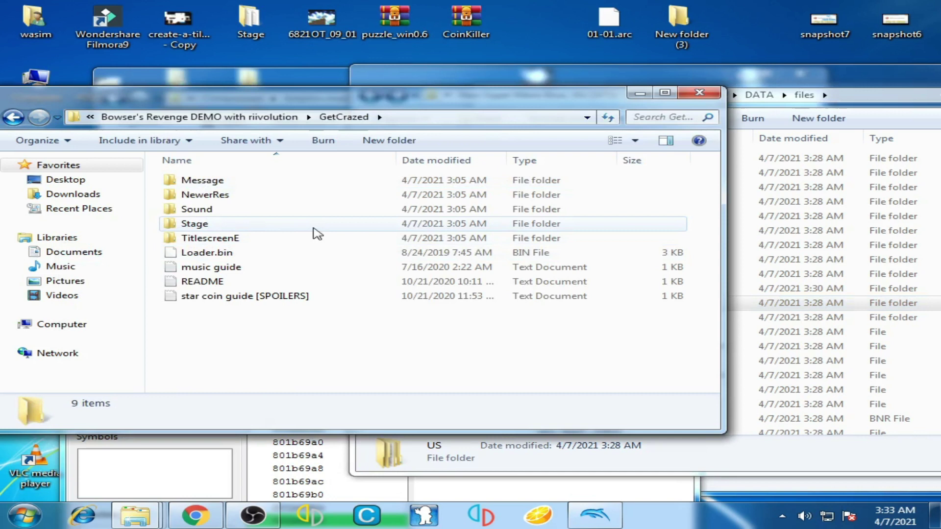
{"action": "right_click", "coordinate": [196, 226]}
{"action": "left_click", "coordinate": [232, 406]}
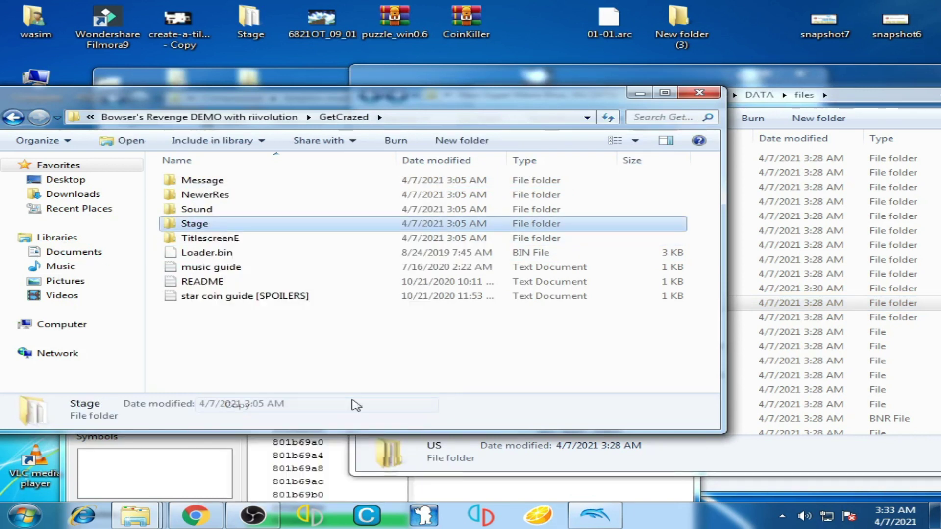
- Paste the Stage folder into the extracted game's DATA\files folder, merging it and replacing all conflicting files
{"action": "left_click", "coordinate": [777, 331]}
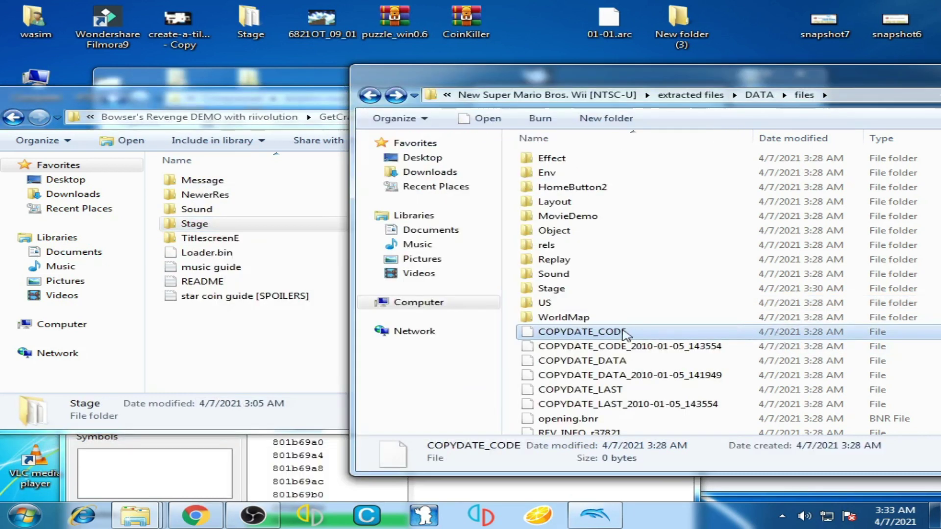
{"action": "right_click", "coordinate": [510, 310]}
{"action": "left_click", "coordinate": [533, 203]}
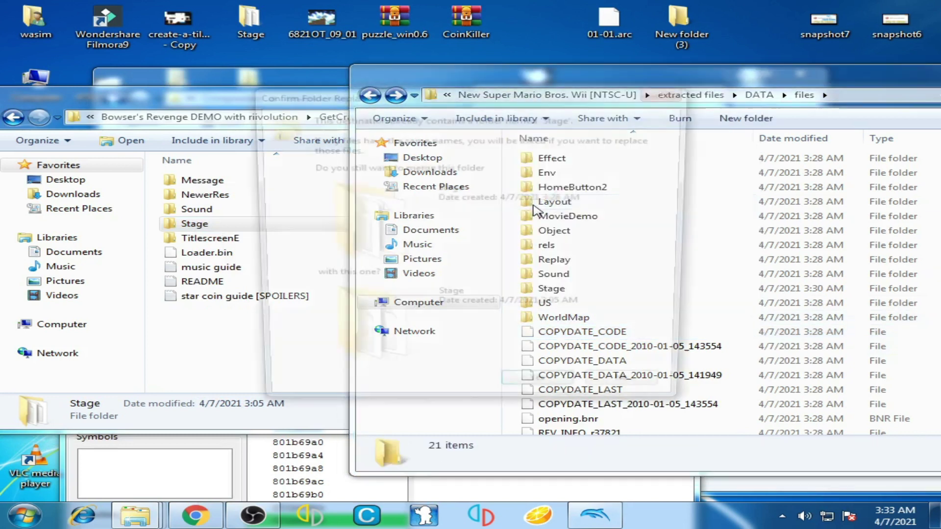
{"action": "left_click", "coordinate": [530, 400]}
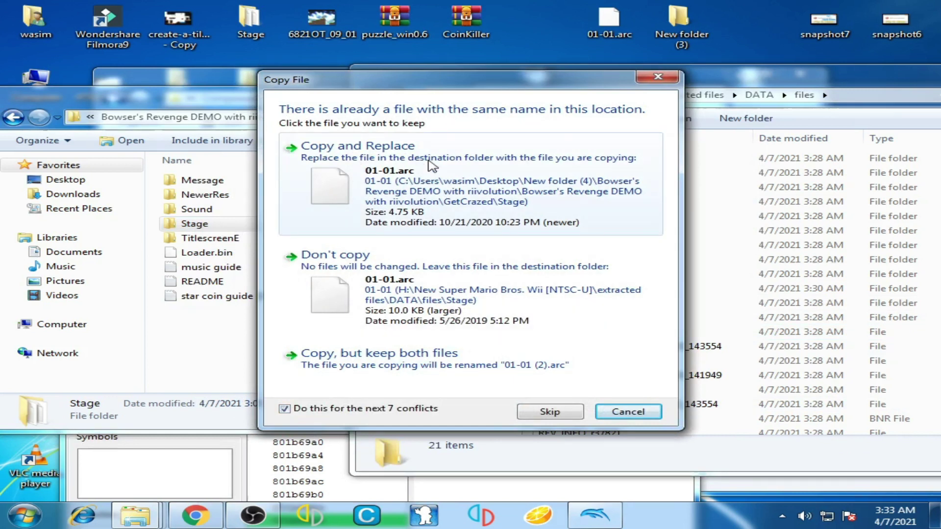
{"action": "left_click", "coordinate": [443, 183]}
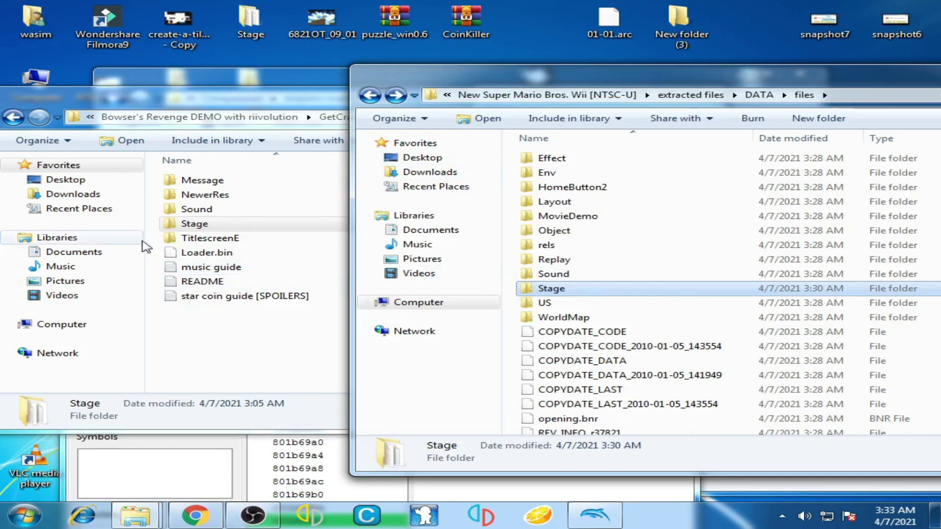
- Copy the Sound folder from the mod's GetCrazed folder to the clipboard
{"action": "left_click", "coordinate": [196, 210]}
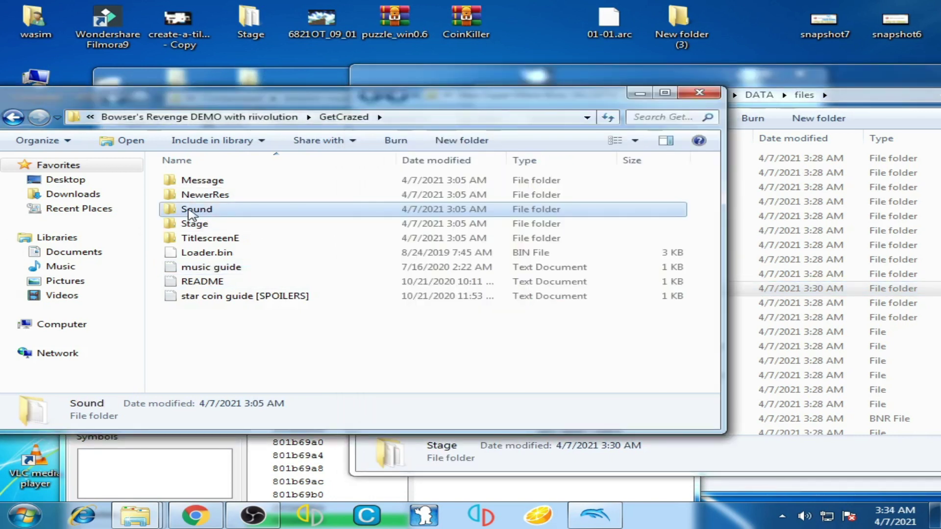
{"action": "right_click", "coordinate": [193, 215]}
{"action": "left_click", "coordinate": [234, 405]}
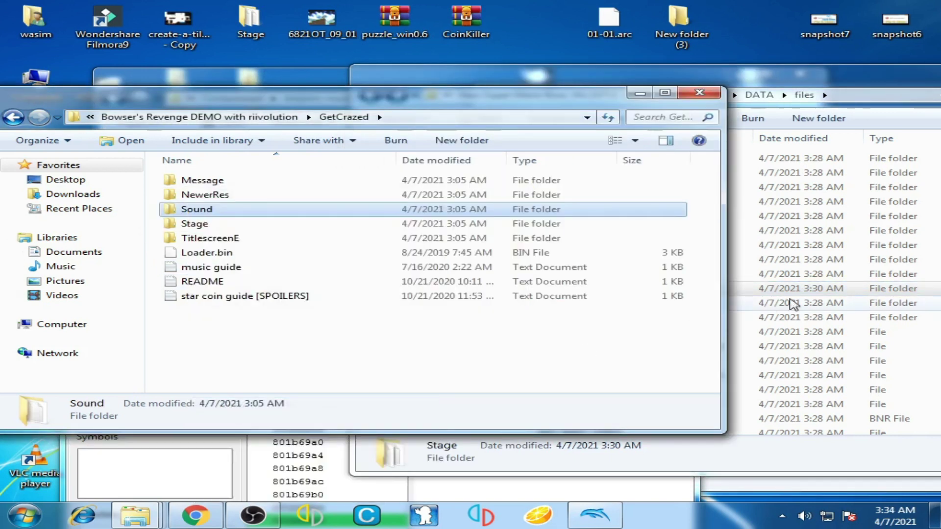
- Paste the Sound folder into DATA\files, merging it and its stream subfolder and replacing all conflicting files
{"action": "left_click", "coordinate": [789, 302]}
{"action": "left_click", "coordinate": [514, 275]}
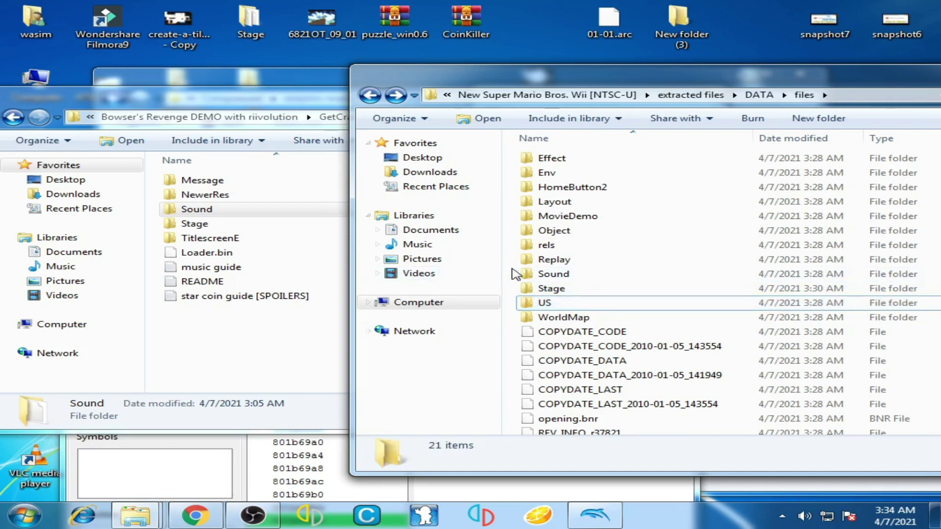
{"action": "right_click", "coordinate": [514, 275]}
{"action": "left_click", "coordinate": [561, 385]}
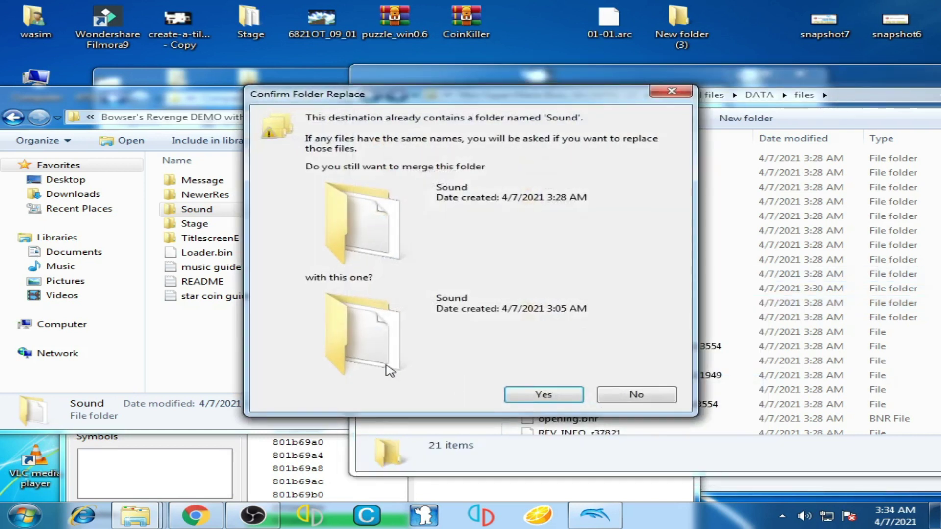
{"action": "left_click", "coordinate": [538, 396]}
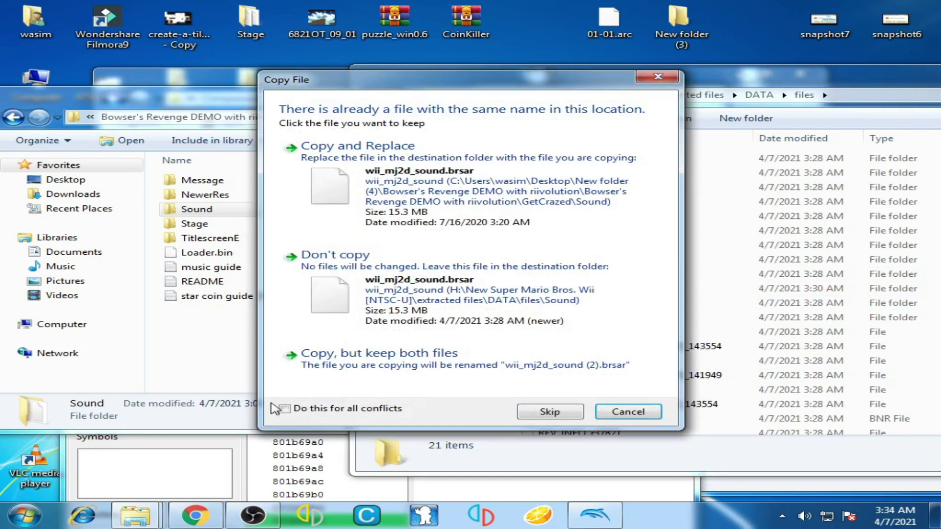
{"action": "left_click", "coordinate": [285, 410]}
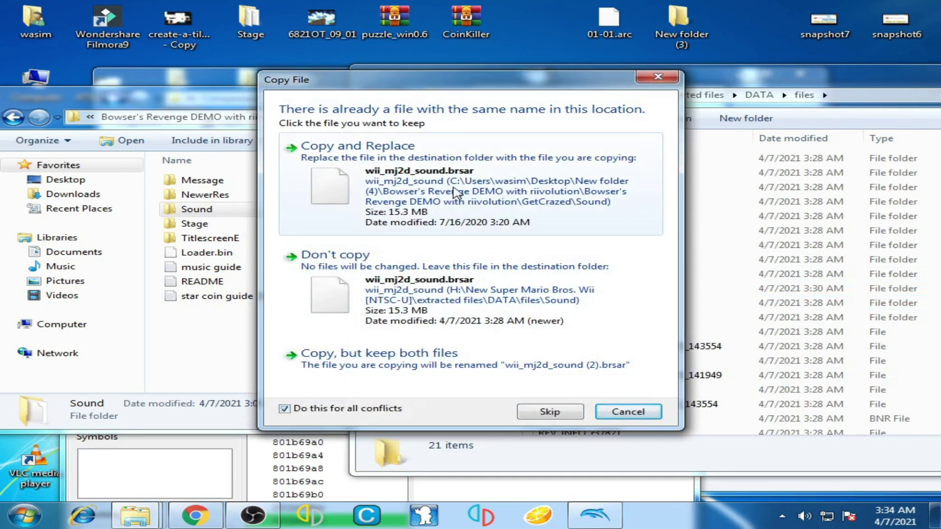
{"action": "left_click", "coordinate": [402, 186]}
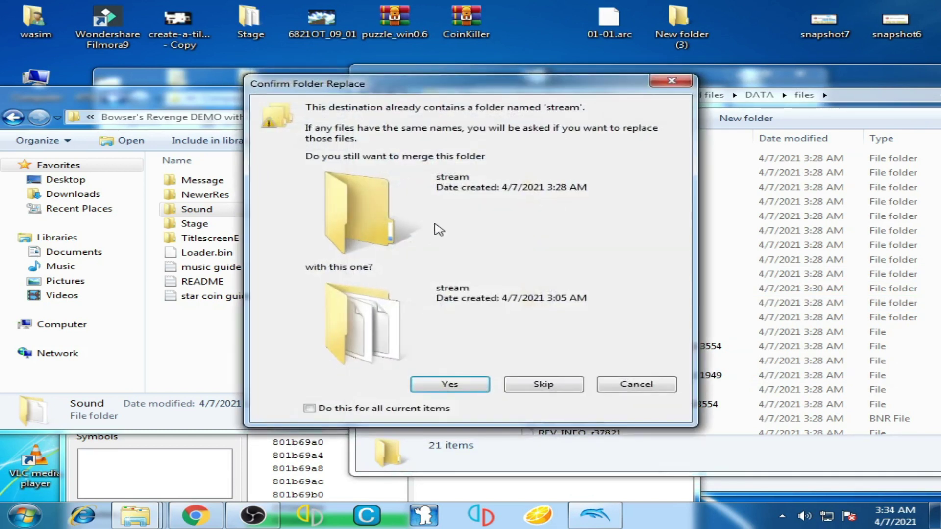
{"action": "left_click", "coordinate": [448, 385]}
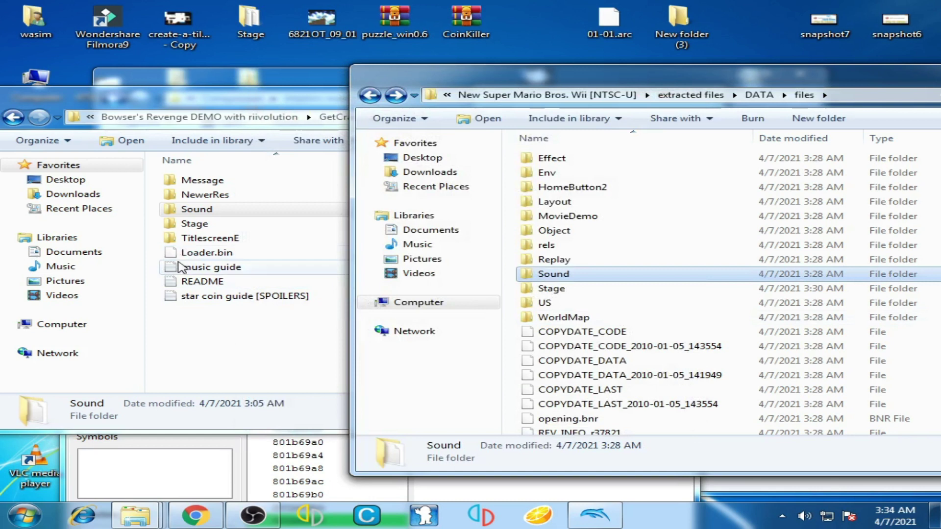
- Copy openingTitle.arc from the mod's TitlescreenE folder to the clipboard
{"action": "double_click", "coordinate": [219, 239]}
{"action": "left_click", "coordinate": [220, 181]}
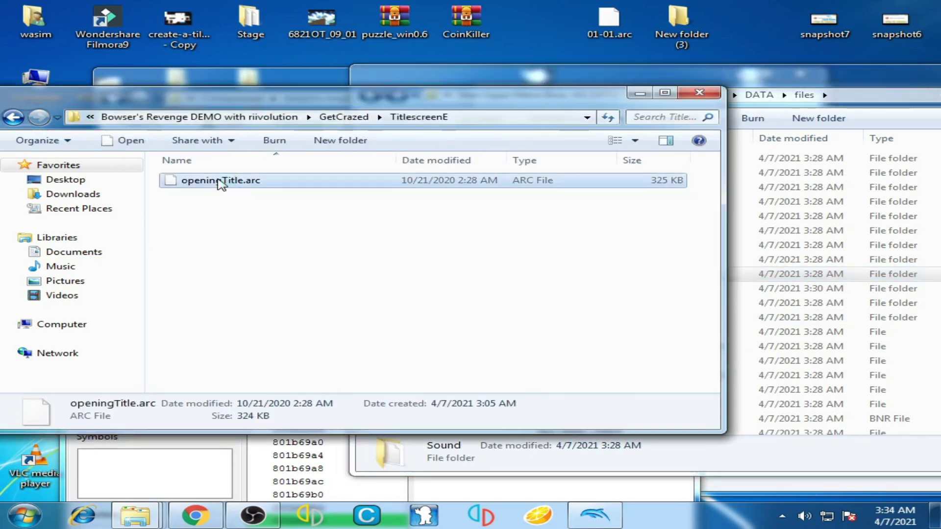
{"action": "right_click", "coordinate": [220, 182]}
{"action": "left_click", "coordinate": [268, 342]}
- Paste the Bowser's Revenge openingTitle.arc into the extracted game's US\Layout\openingTitle folder, replacing the existing file
{"action": "left_click", "coordinate": [804, 303]}
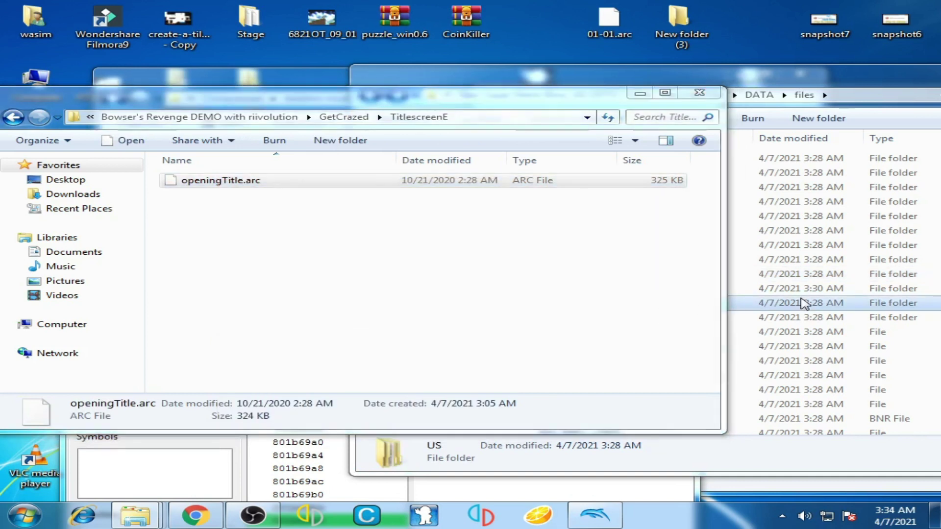
{"action": "double_click", "coordinate": [557, 304]}
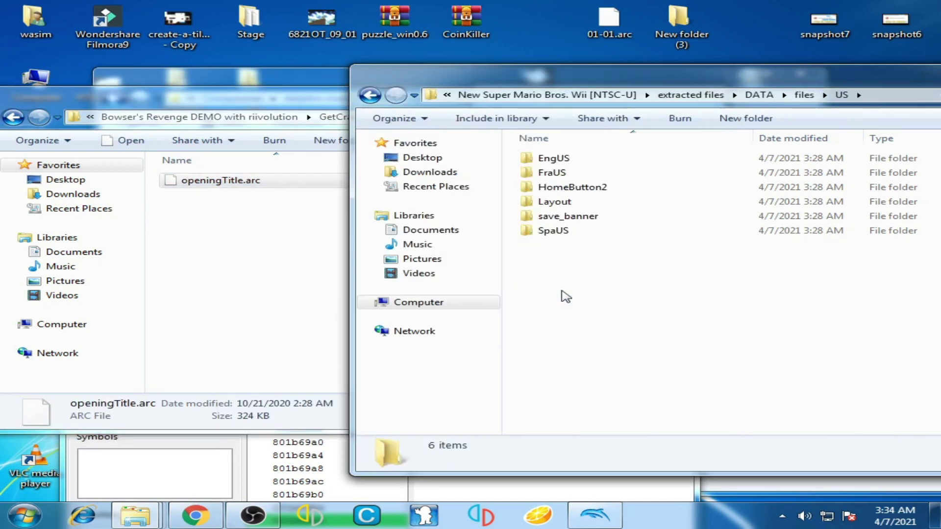
{"action": "double_click", "coordinate": [542, 202]}
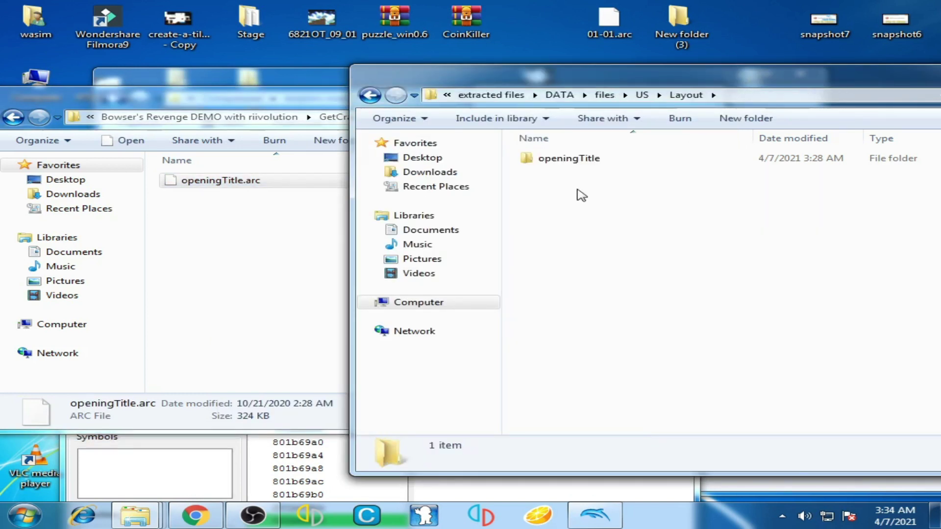
{"action": "double_click", "coordinate": [581, 166]}
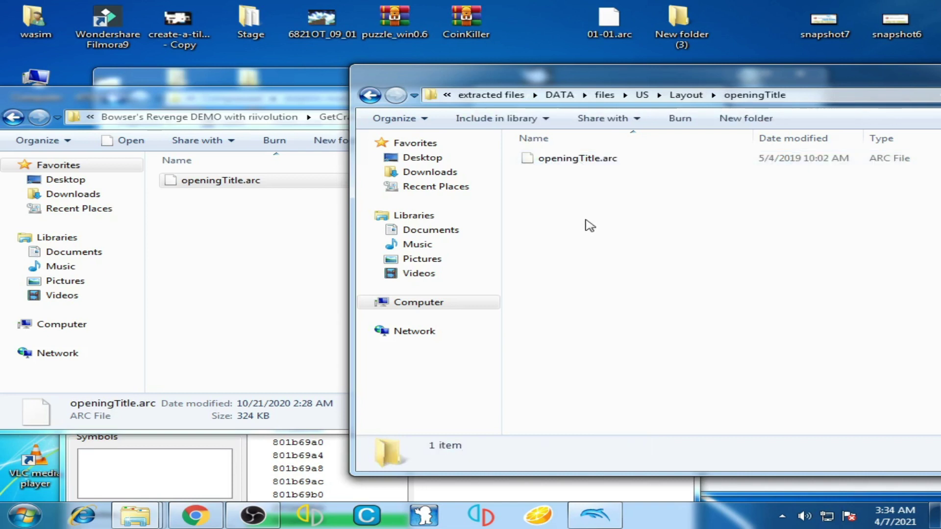
{"action": "right_click", "coordinate": [589, 226]}
{"action": "left_click", "coordinate": [632, 334]}
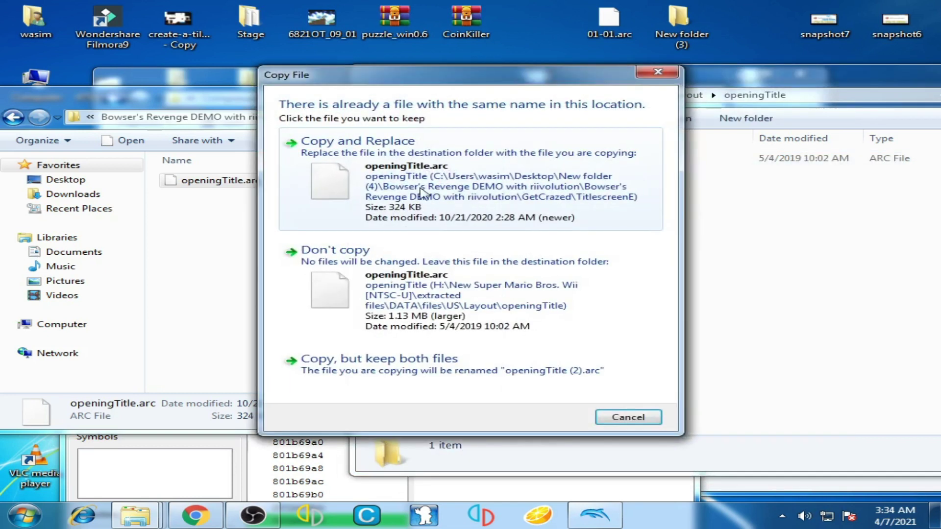
{"action": "left_click", "coordinate": [401, 185]}
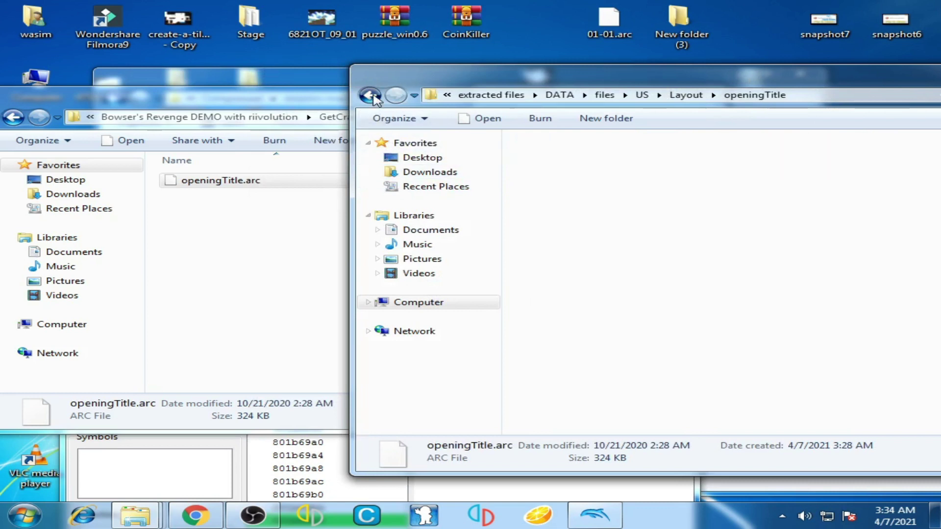
- Return the game's explorer window to DATA\files and the mod's window to the GetCrazed folder
{"action": "left_click", "coordinate": [373, 96]}
{"action": "left_click", "coordinate": [373, 96]}
{"action": "left_click", "coordinate": [373, 96]}
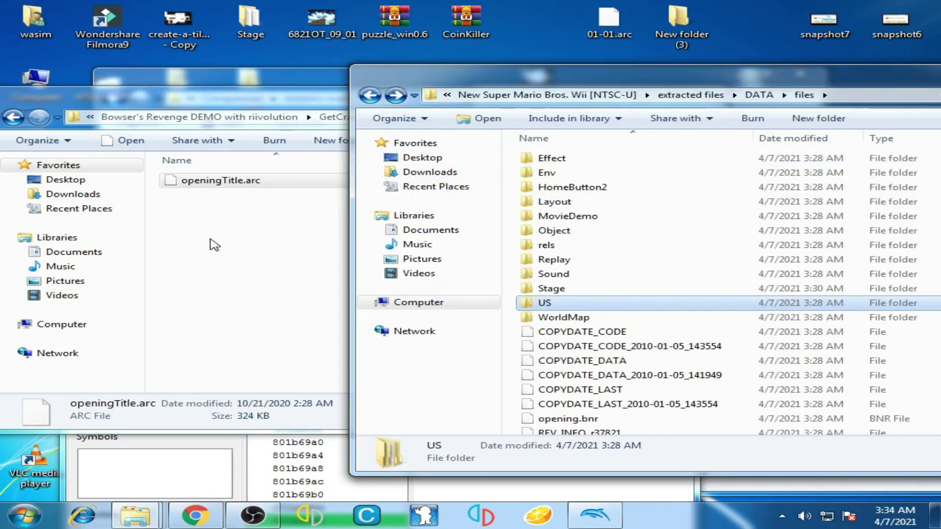
{"action": "left_click", "coordinate": [14, 118]}
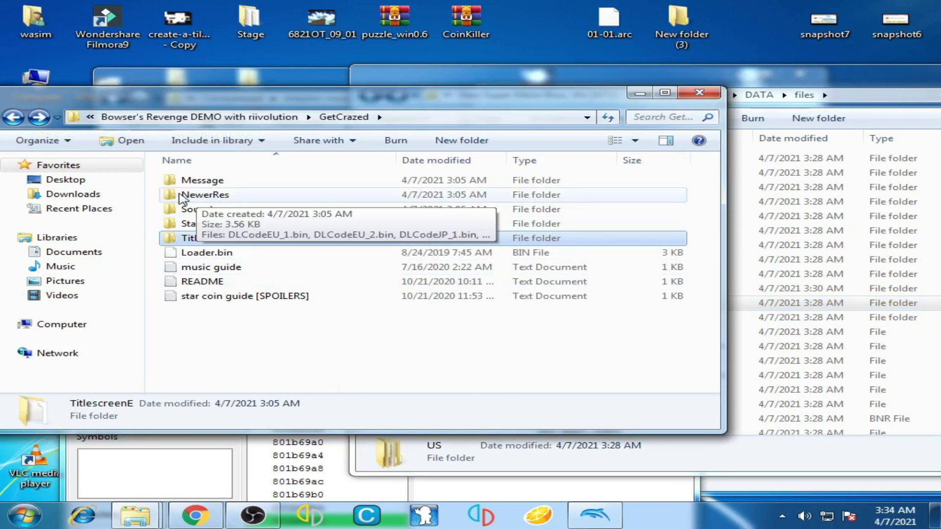
- Copy Message.arc from the mod's GetCrazed\Message folder to the clipboard
{"action": "double_click", "coordinate": [208, 196]}
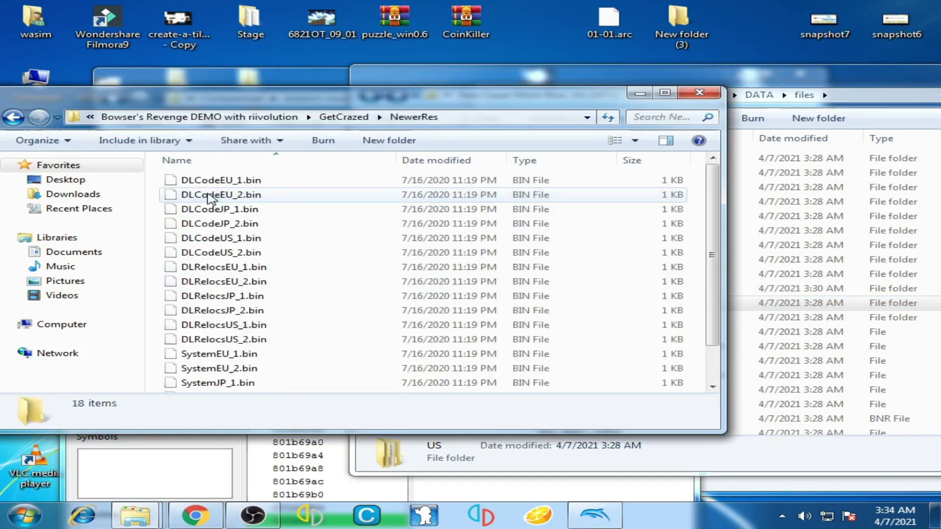
{"action": "left_click", "coordinate": [13, 117]}
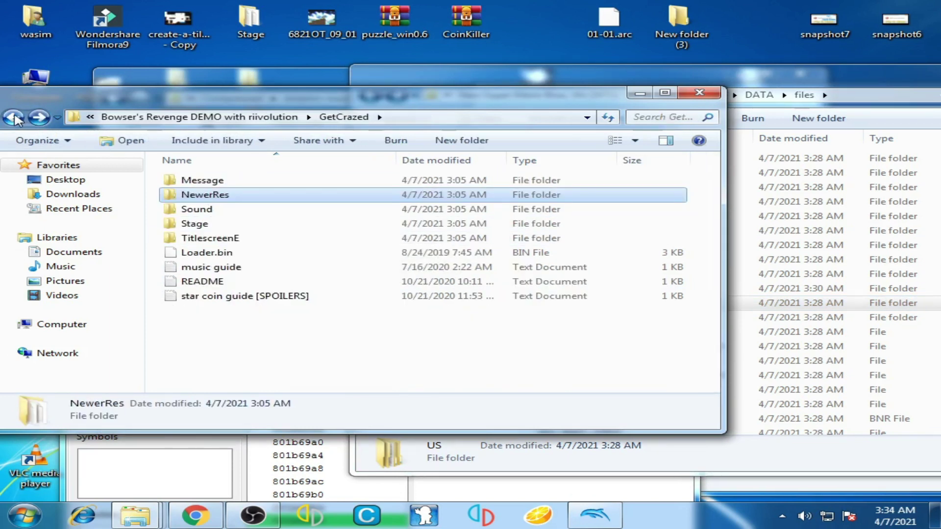
{"action": "double_click", "coordinate": [191, 182]}
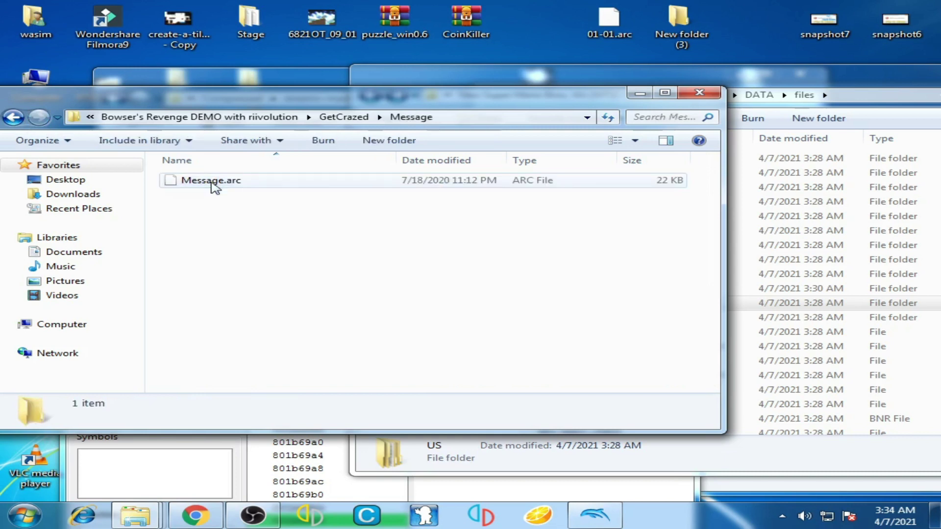
{"action": "right_click", "coordinate": [217, 186]}
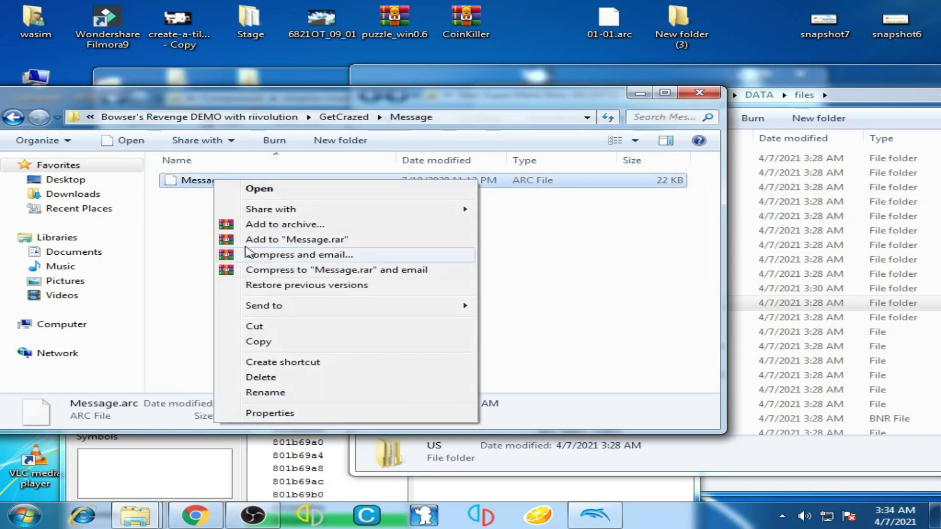
{"action": "left_click", "coordinate": [265, 345]}
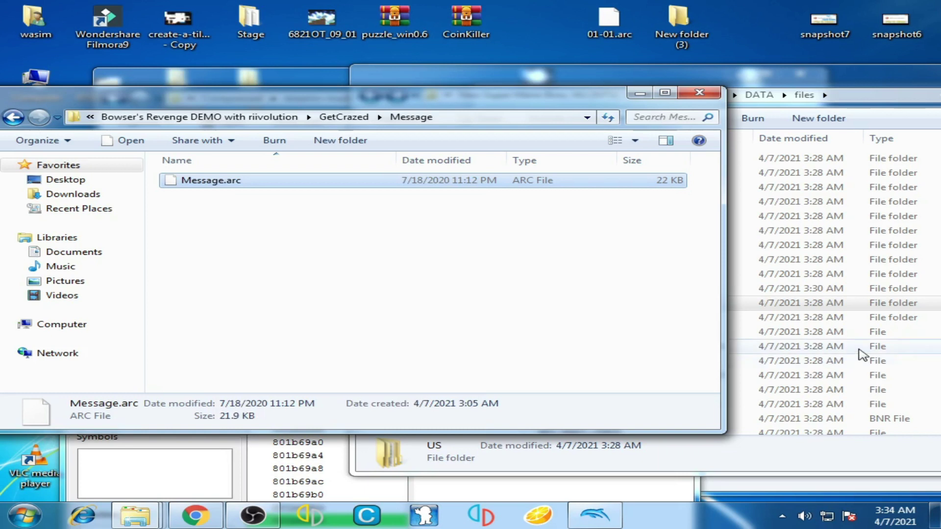
- Paste the mod's Message.arc into the extracted game's US\EngUS\Message folder, replacing the existing file
{"action": "left_click", "coordinate": [858, 348]}
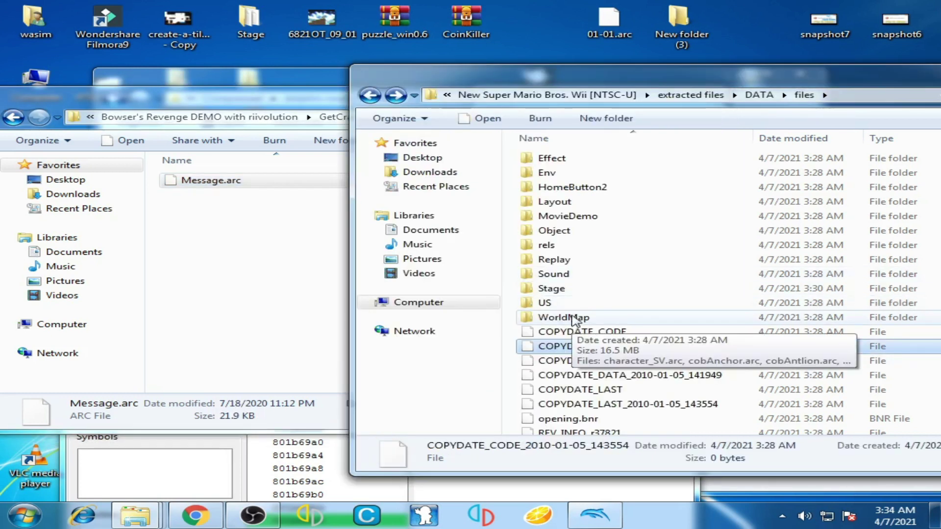
{"action": "double_click", "coordinate": [544, 303]}
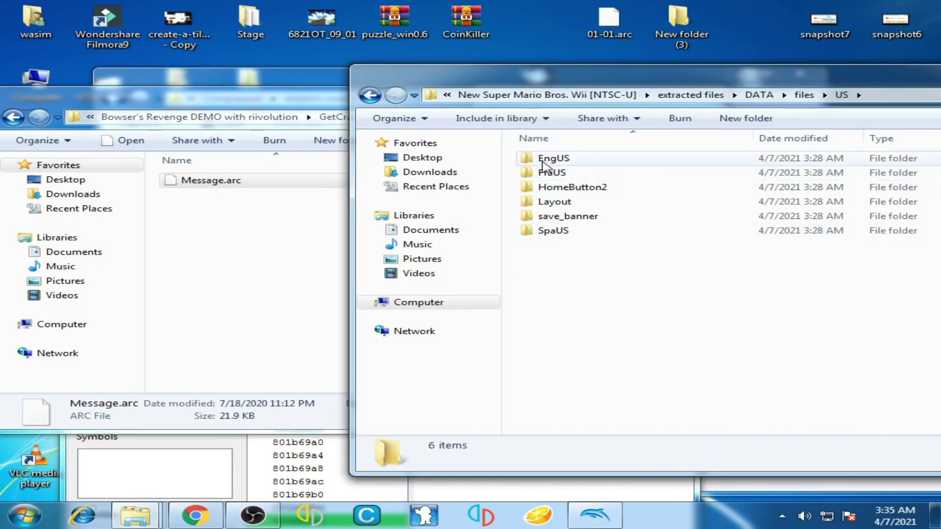
{"action": "double_click", "coordinate": [552, 161]}
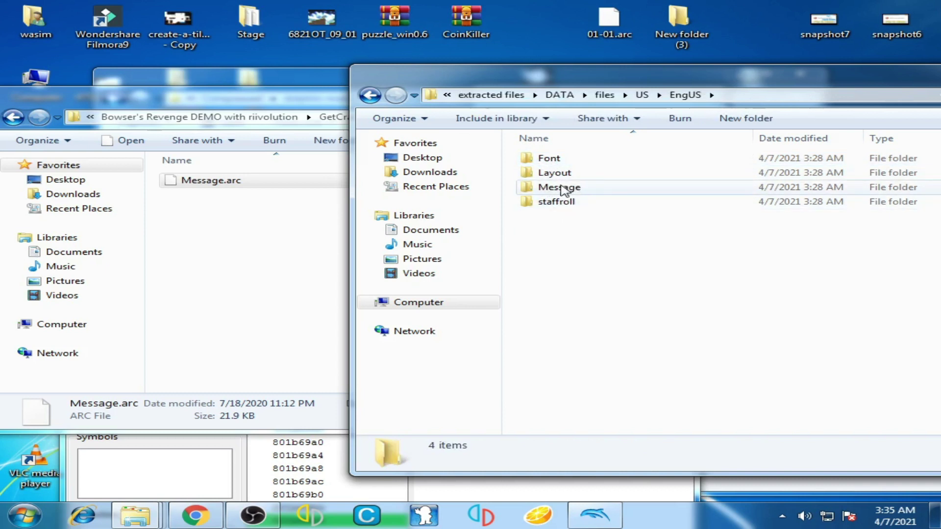
{"action": "double_click", "coordinate": [559, 187]}
{"action": "right_click", "coordinate": [586, 239]}
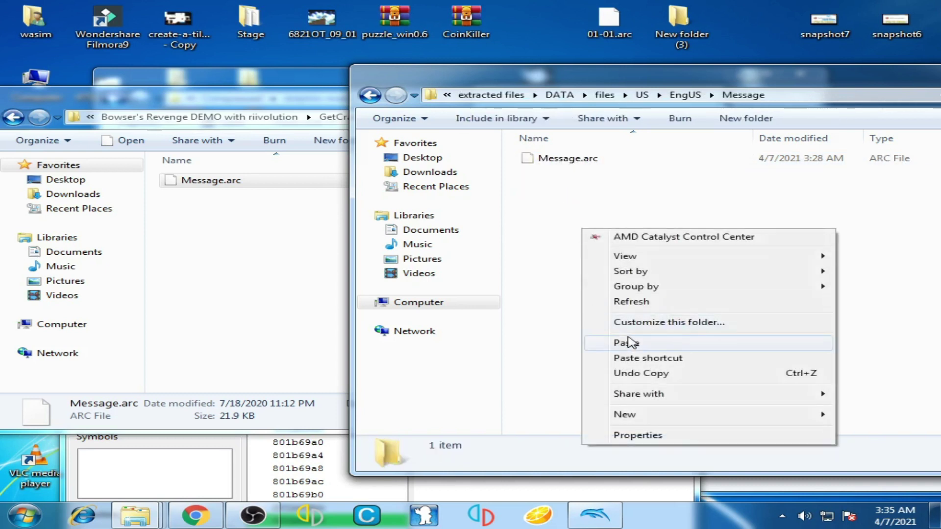
{"action": "left_click", "coordinate": [629, 343]}
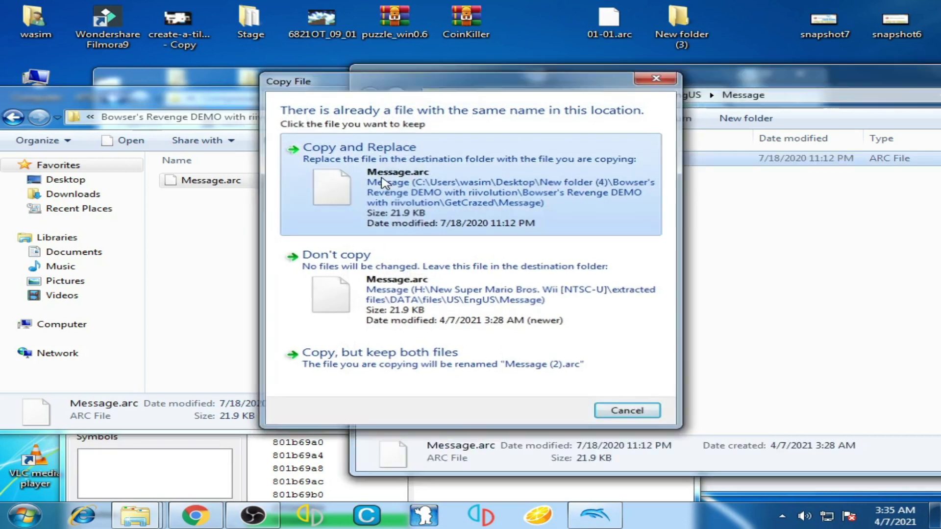
{"action": "left_click", "coordinate": [379, 182]}
- Paste the same Message.arc into the game's US\FraUS\Message folder, replacing the existing file
{"action": "left_click", "coordinate": [369, 96]}
{"action": "left_click", "coordinate": [368, 96]}
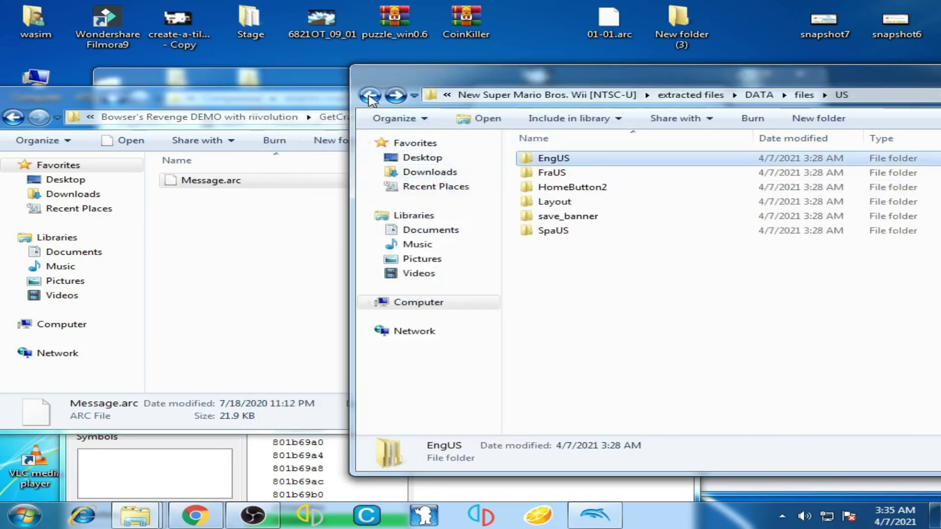
{"action": "double_click", "coordinate": [548, 173]}
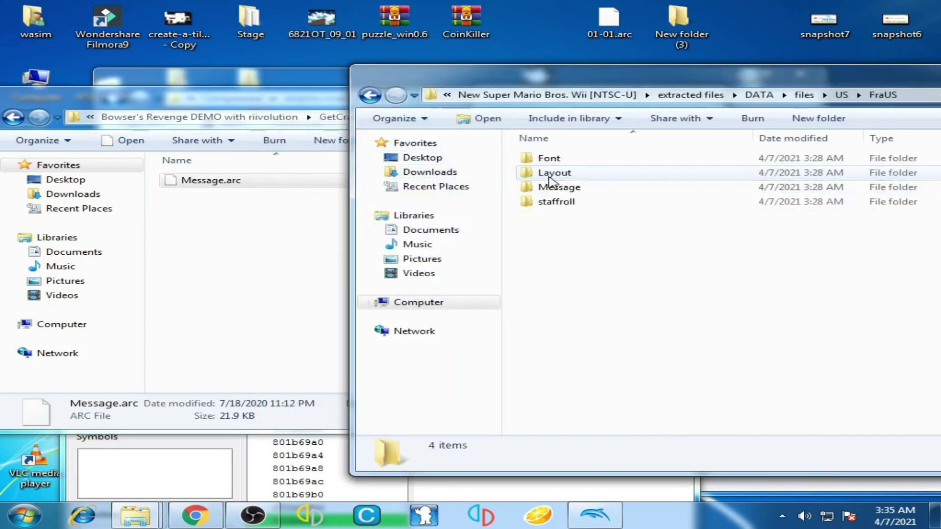
{"action": "double_click", "coordinate": [559, 187]}
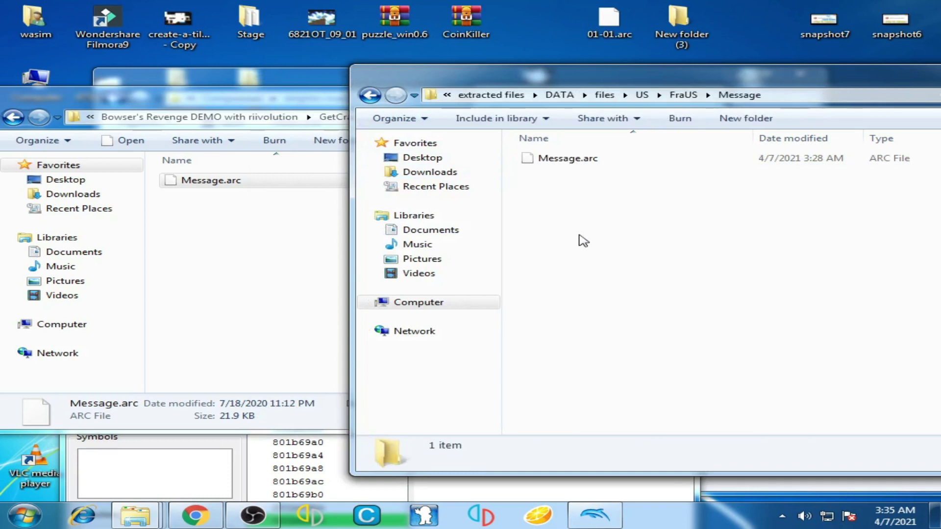
{"action": "right_click", "coordinate": [579, 235]}
{"action": "left_click", "coordinate": [619, 352]}
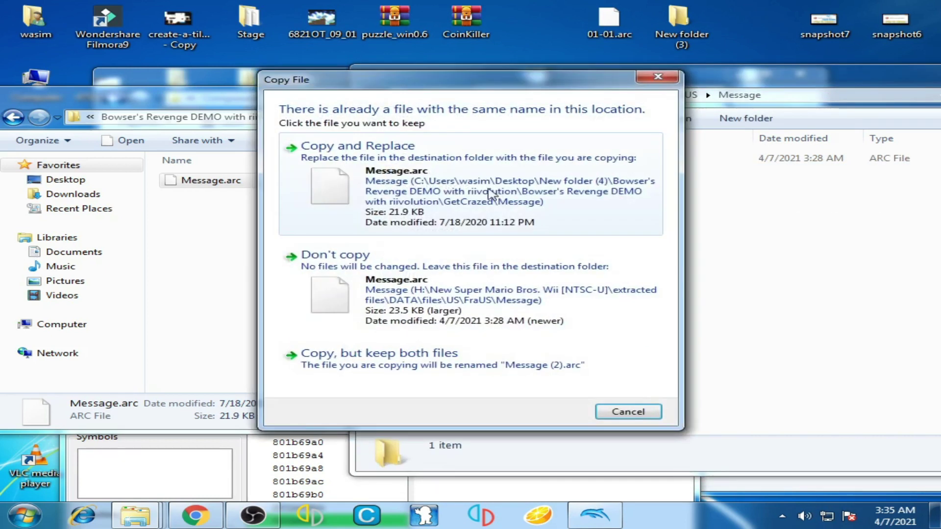
{"action": "left_click", "coordinate": [431, 186]}
- Paste Message.arc into the game's US\SpaUS\Message folder as well, replacing the existing file
{"action": "left_click", "coordinate": [368, 95]}
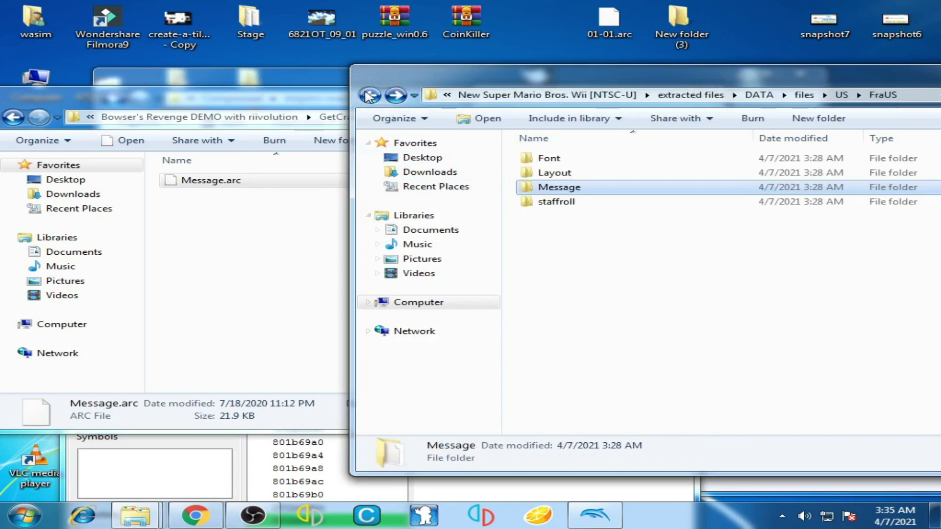
{"action": "left_click", "coordinate": [369, 95]}
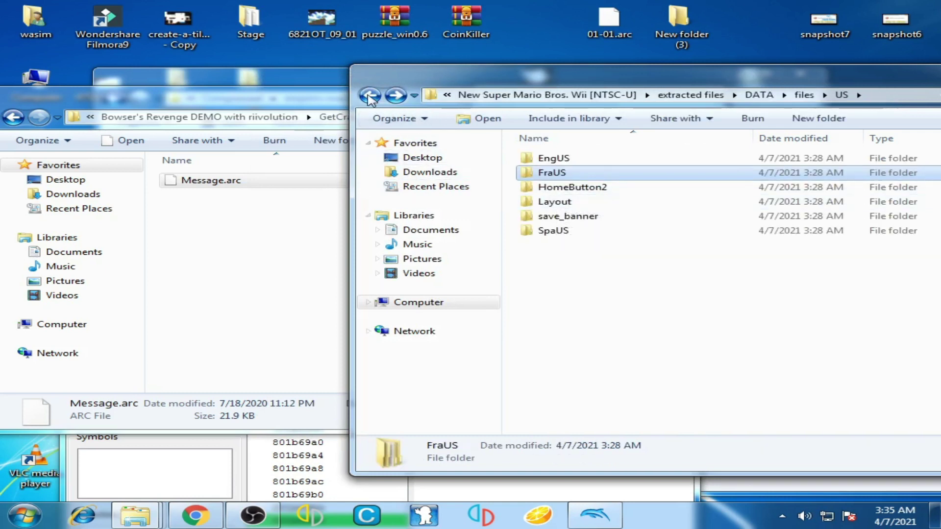
{"action": "left_click", "coordinate": [370, 95]}
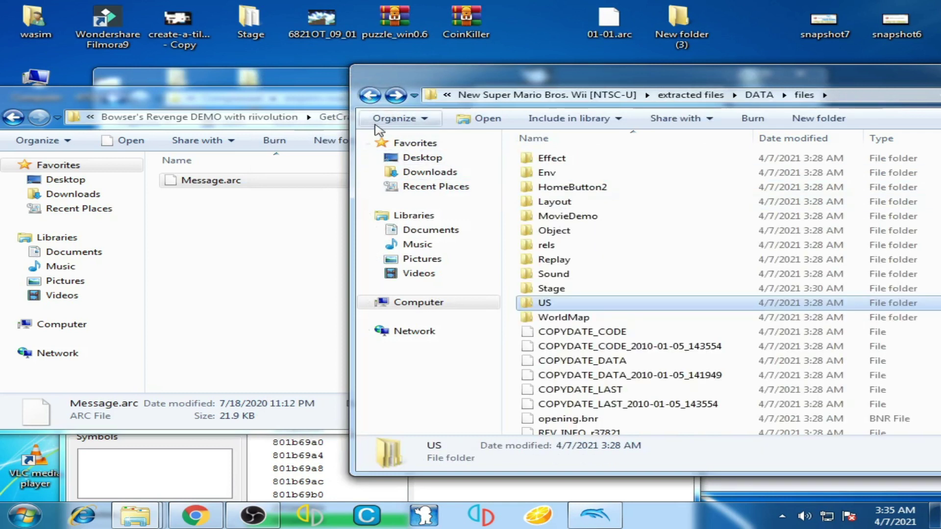
{"action": "double_click", "coordinate": [556, 308]}
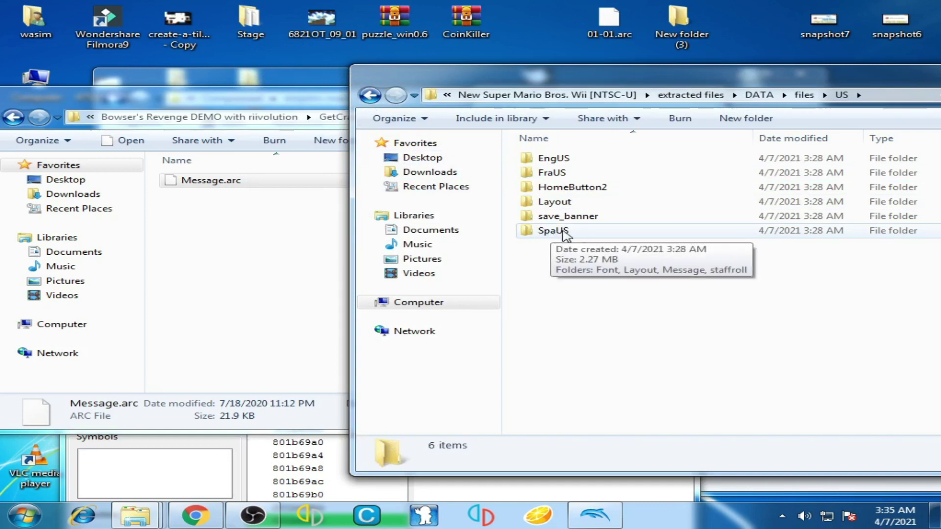
{"action": "double_click", "coordinate": [559, 232]}
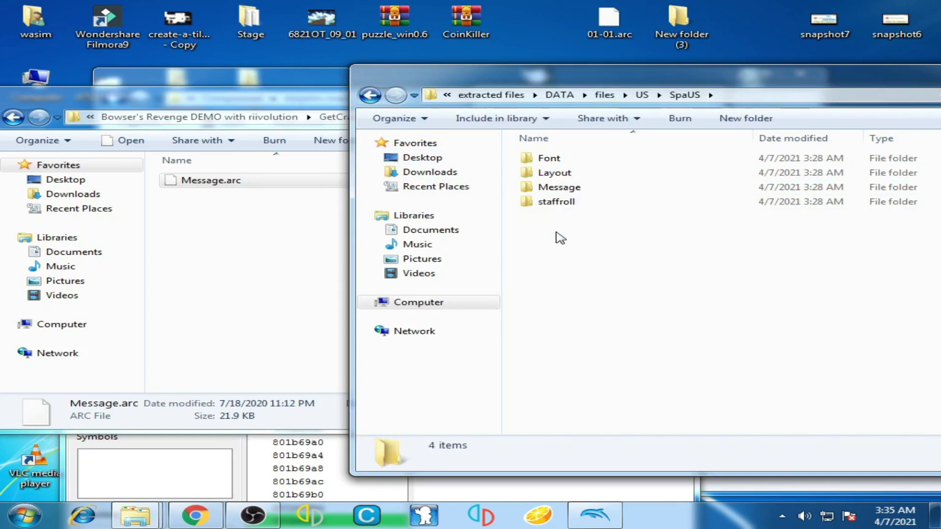
{"action": "left_click", "coordinate": [370, 95]}
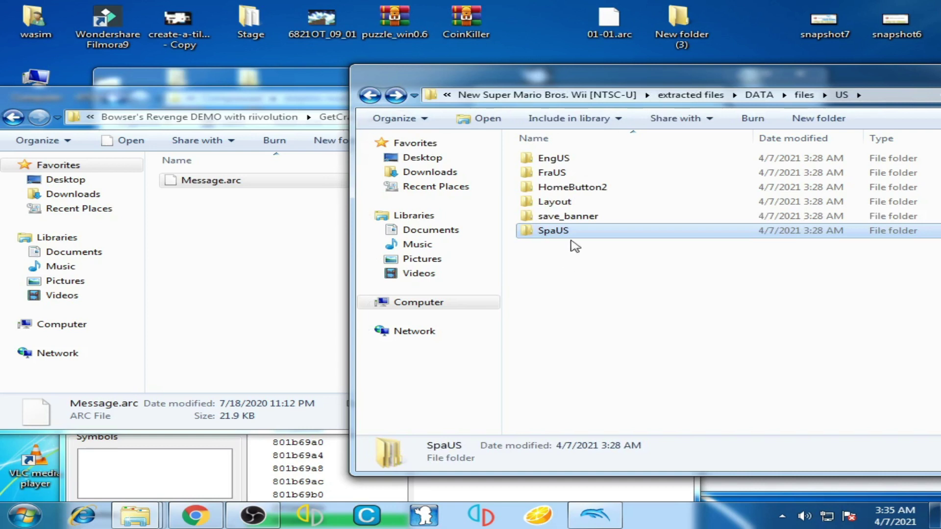
{"action": "double_click", "coordinate": [567, 231]}
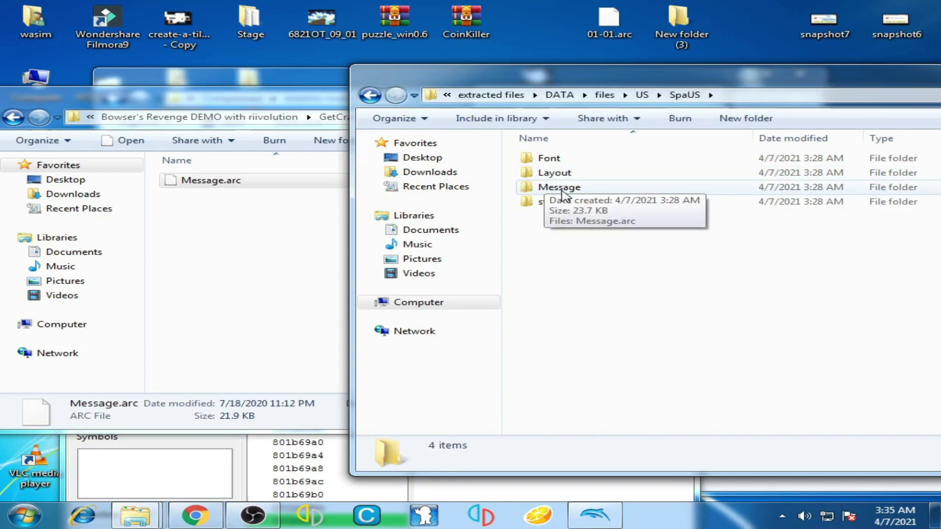
{"action": "double_click", "coordinate": [560, 192]}
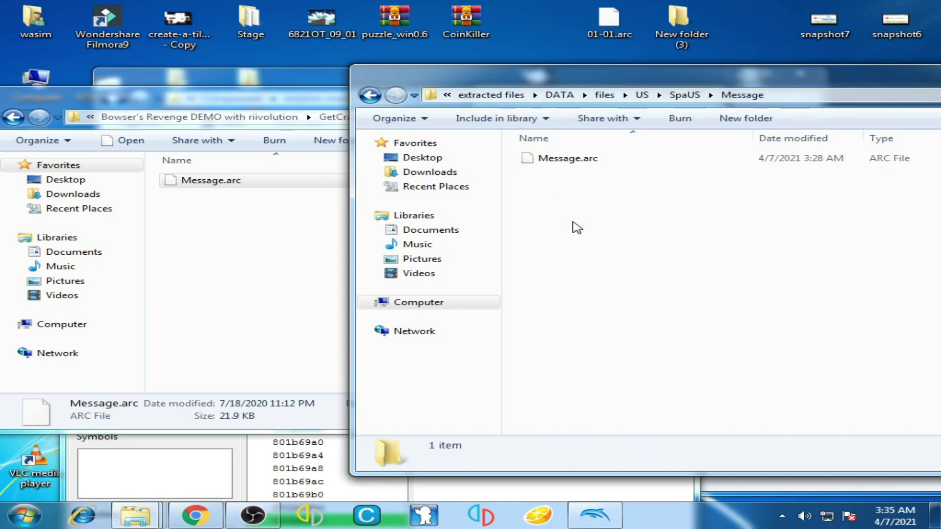
{"action": "right_click", "coordinate": [577, 228]}
{"action": "left_click", "coordinate": [620, 339]}
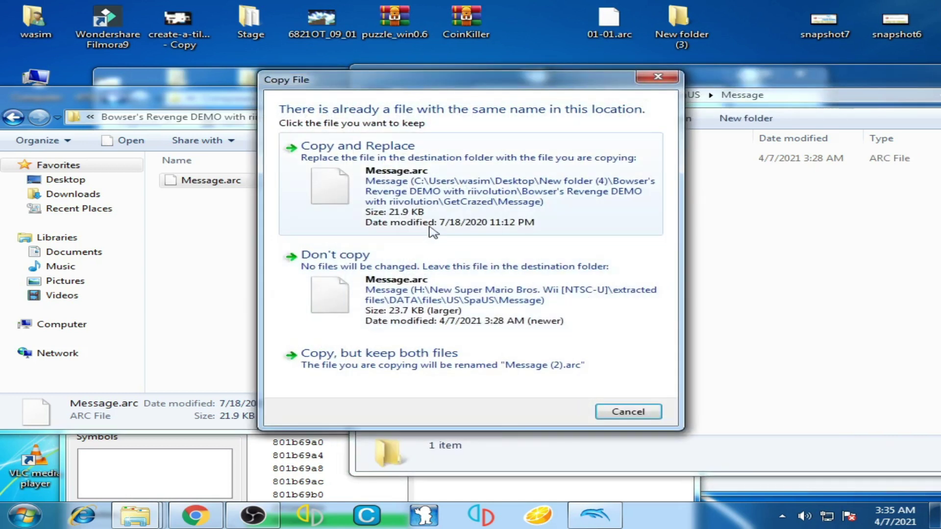
{"action": "left_click", "coordinate": [410, 188]}
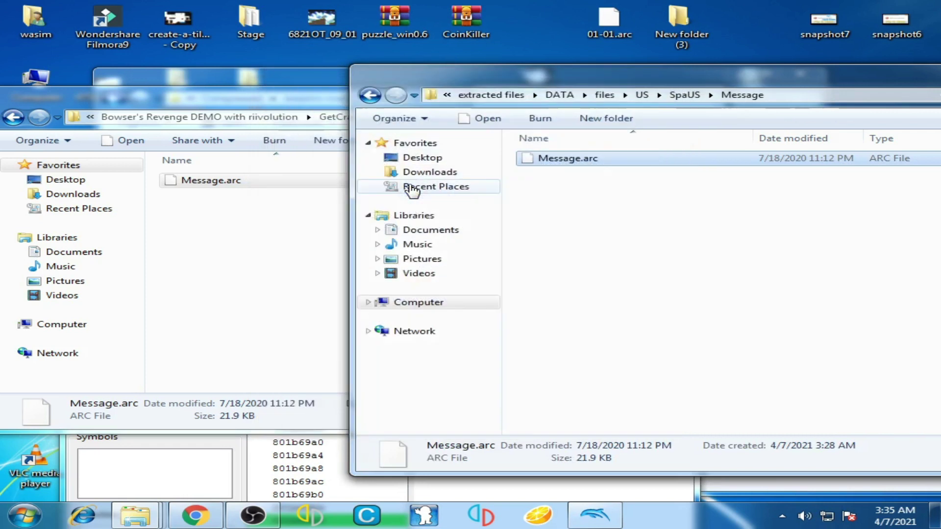
- Return the game's explorer window to DATA\files and the mod's window to the outer Bowser's Revenge DEMO with riivolution folder
{"action": "left_click", "coordinate": [379, 97]}
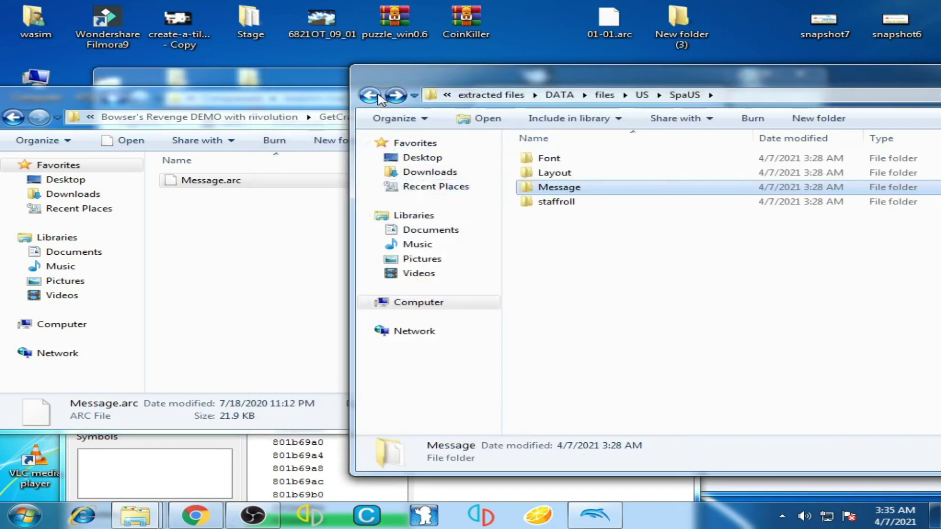
{"action": "left_click", "coordinate": [379, 96]}
{"action": "left_click", "coordinate": [379, 97]}
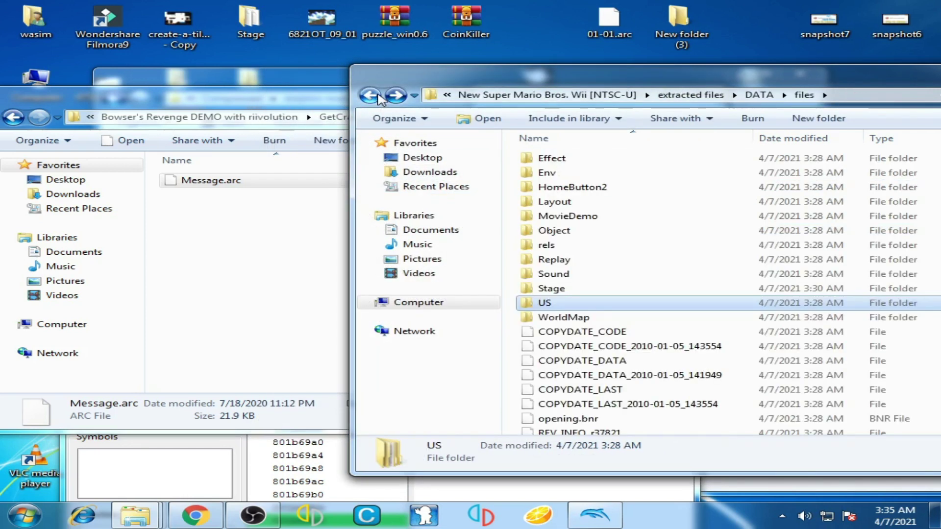
{"action": "left_click", "coordinate": [249, 206]}
{"action": "left_click", "coordinate": [16, 117]}
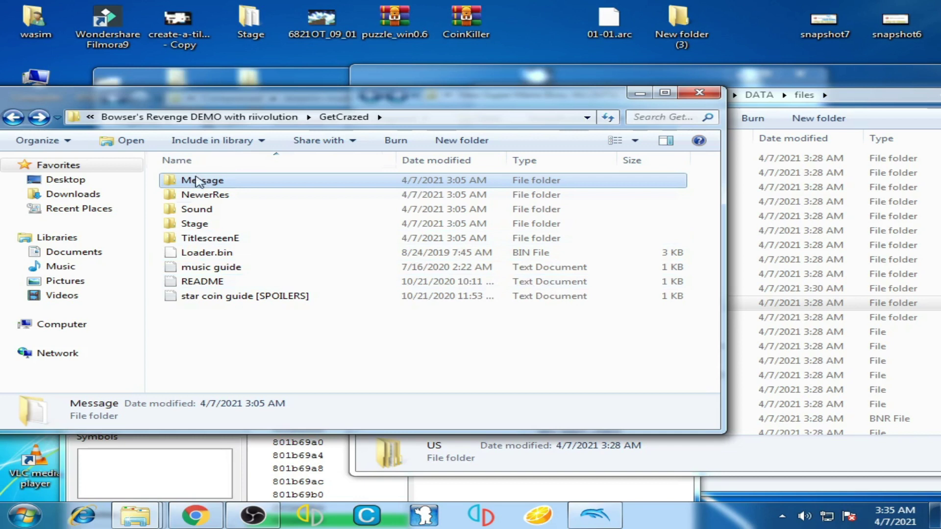
{"action": "left_click", "coordinate": [13, 118]}
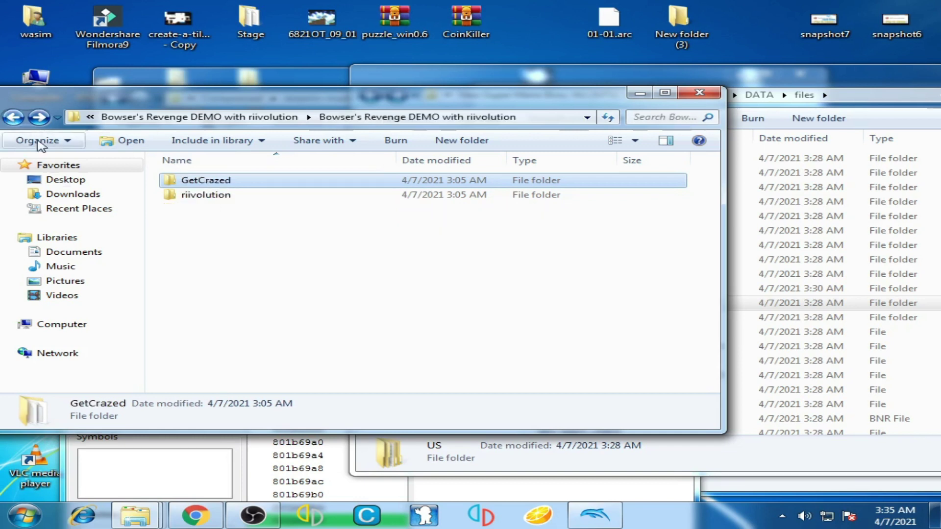
{"action": "left_click", "coordinate": [14, 117]}
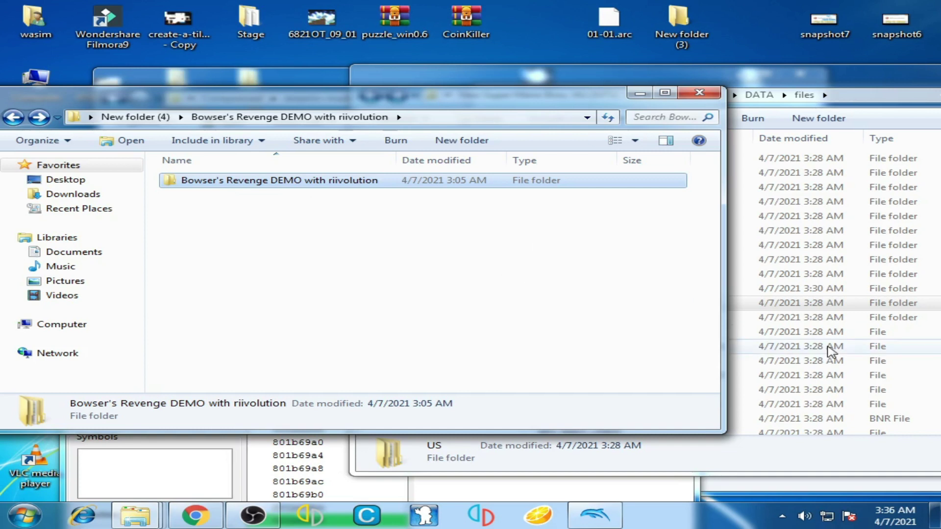
- Switch to Dolphin, refresh the game list and launch the first New Super Mario Bros. Wii entry, the extracted copy
{"action": "left_click", "coordinate": [596, 514]}
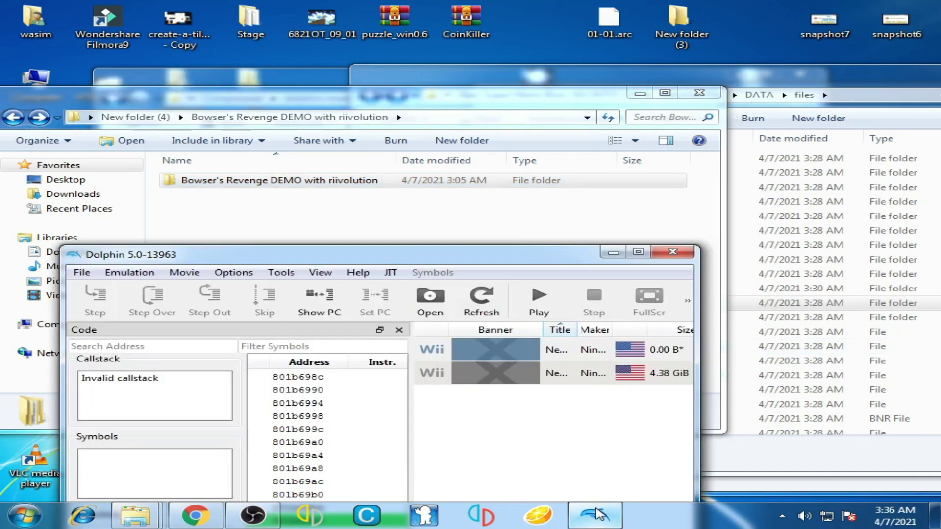
{"action": "left_click_drag", "start_coordinate": [519, 263], "coordinate": [547, 83]}
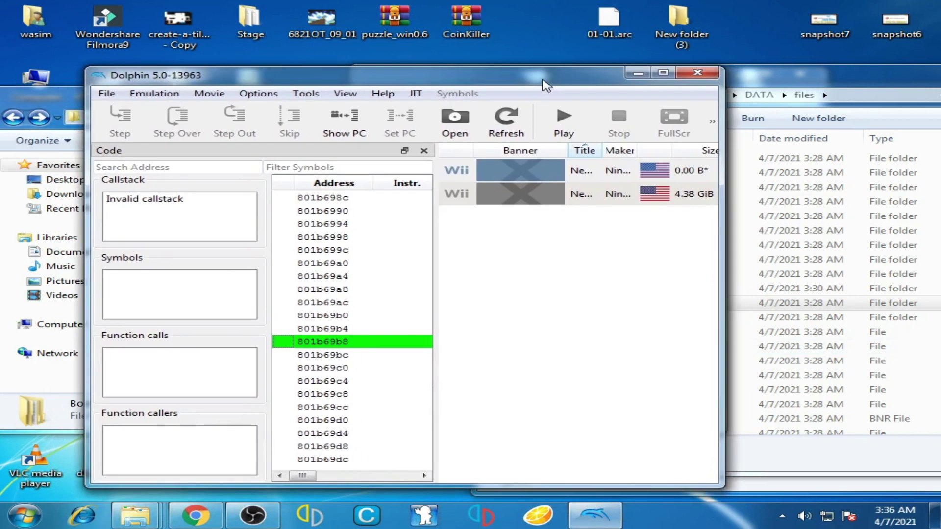
{"action": "left_click", "coordinate": [506, 120]}
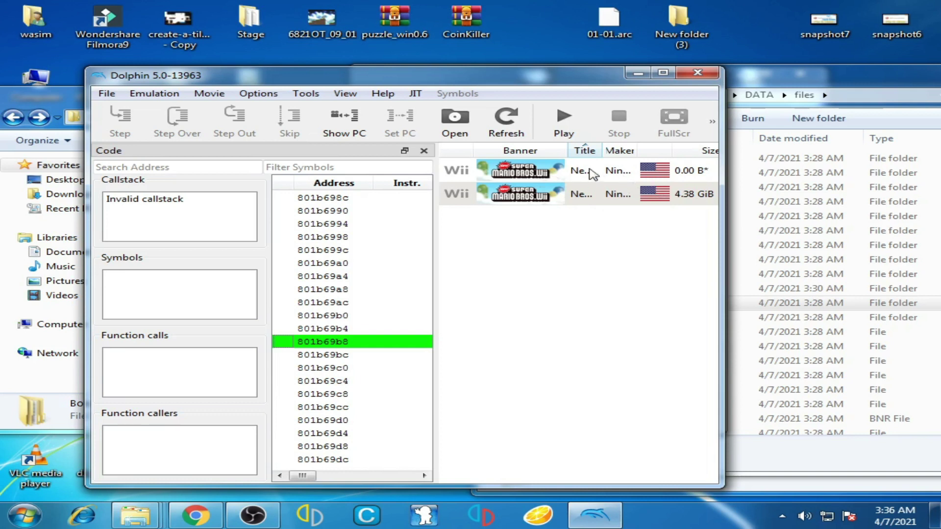
{"action": "double_click", "coordinate": [588, 171]}
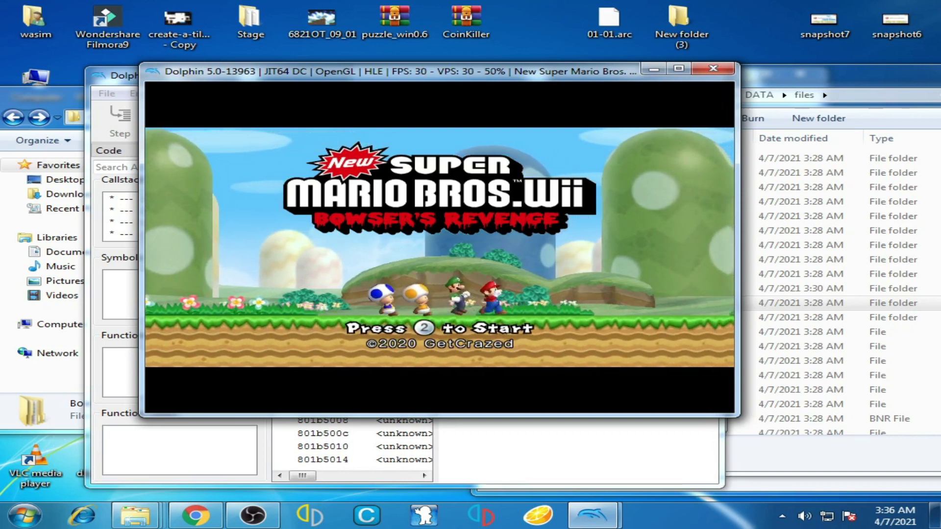
- Start a new one-player game in save file 1 from the Bowser's Revenge title screen
{"action": "key", "text": "2"}
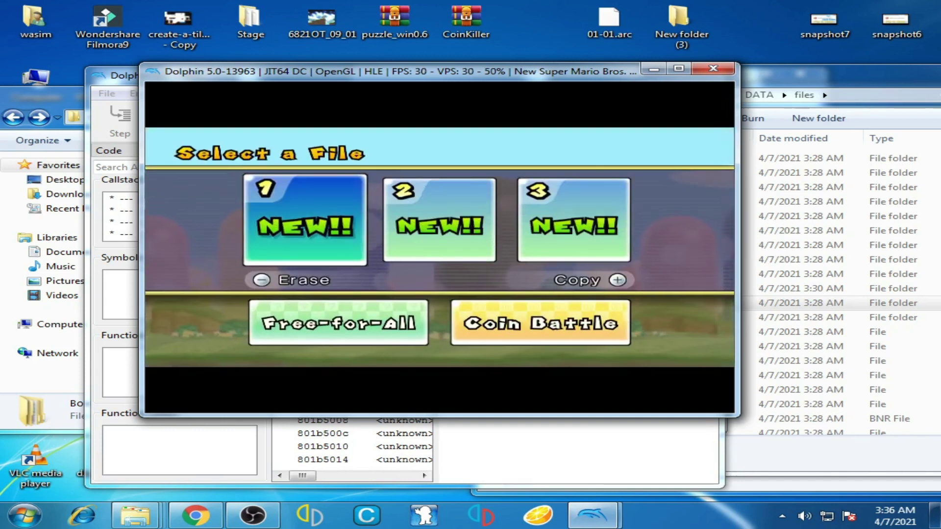
{"action": "key", "text": "2"}
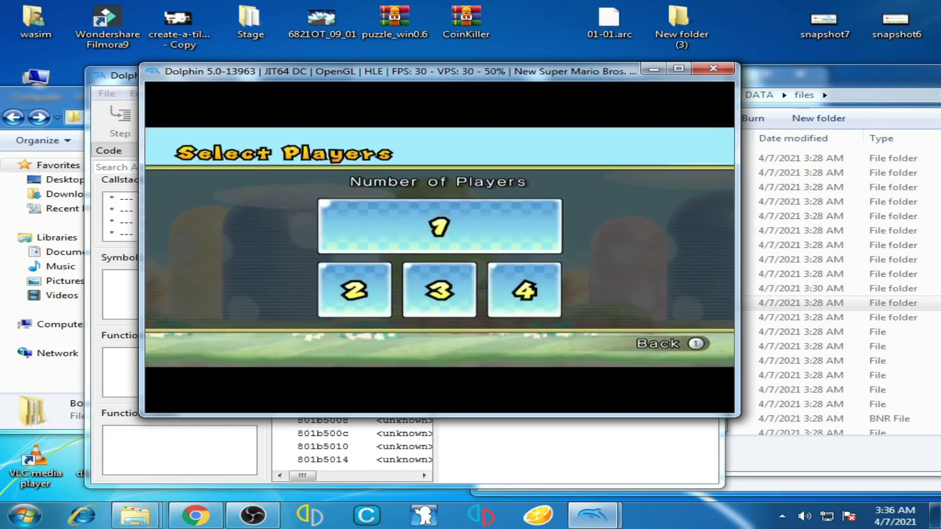
{"action": "left_click", "coordinate": [532, 194]}
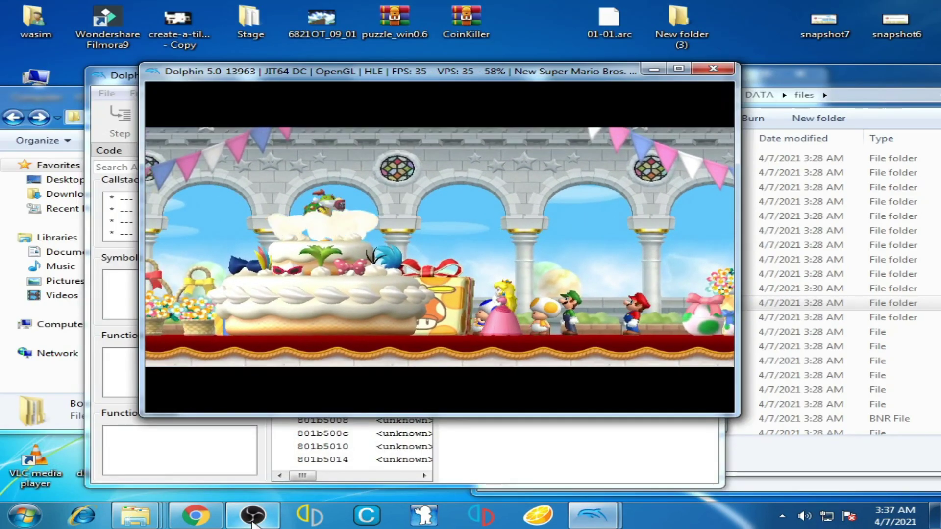
{"action": "left_click", "coordinate": [253, 515]}
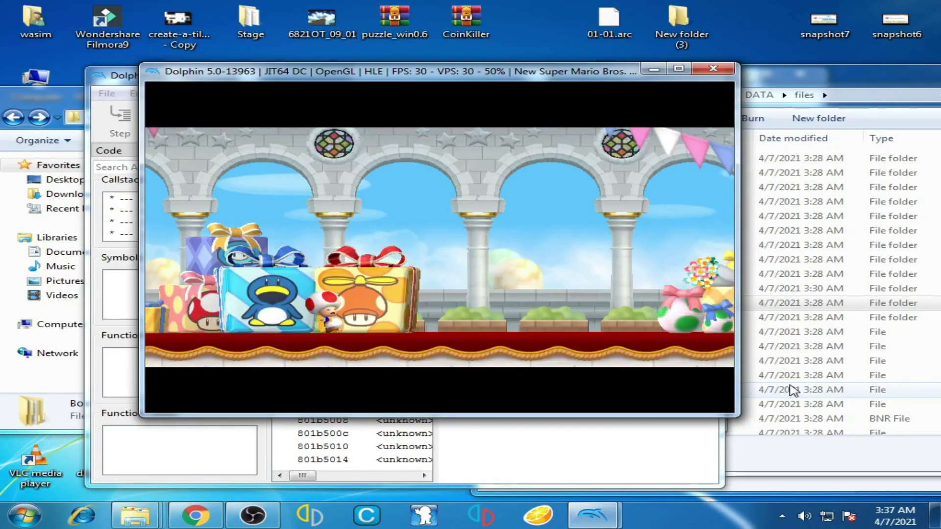